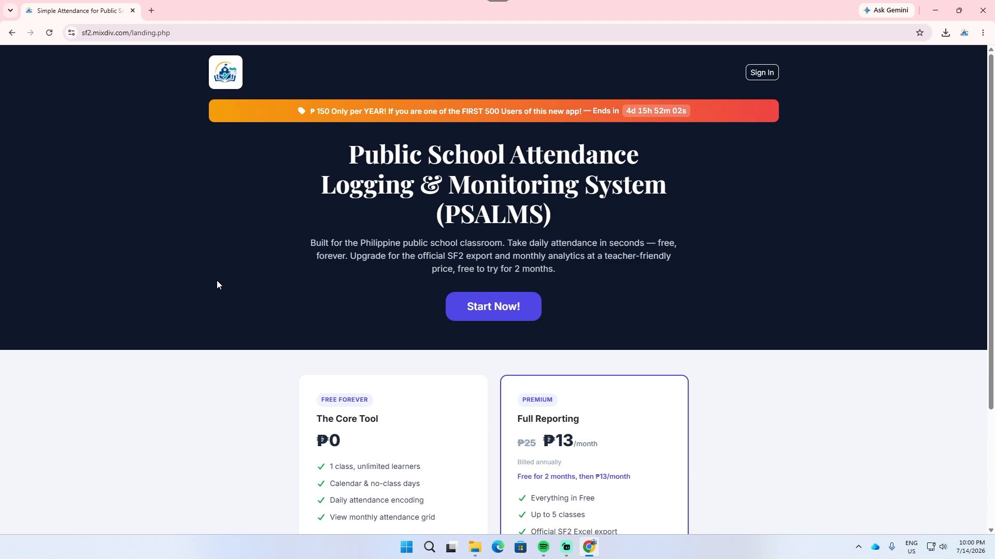
Step: Open the sign-up form and fill in the teacher's first name, last name and e-mail address
{"action": "left_click", "coordinate": [487, 314]}
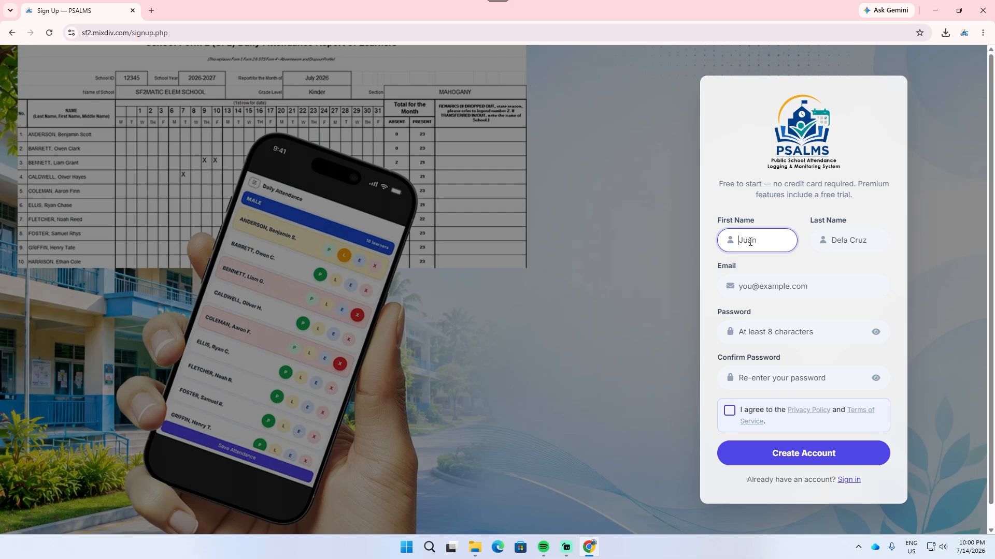
{"action": "key", "text": "Tab"}
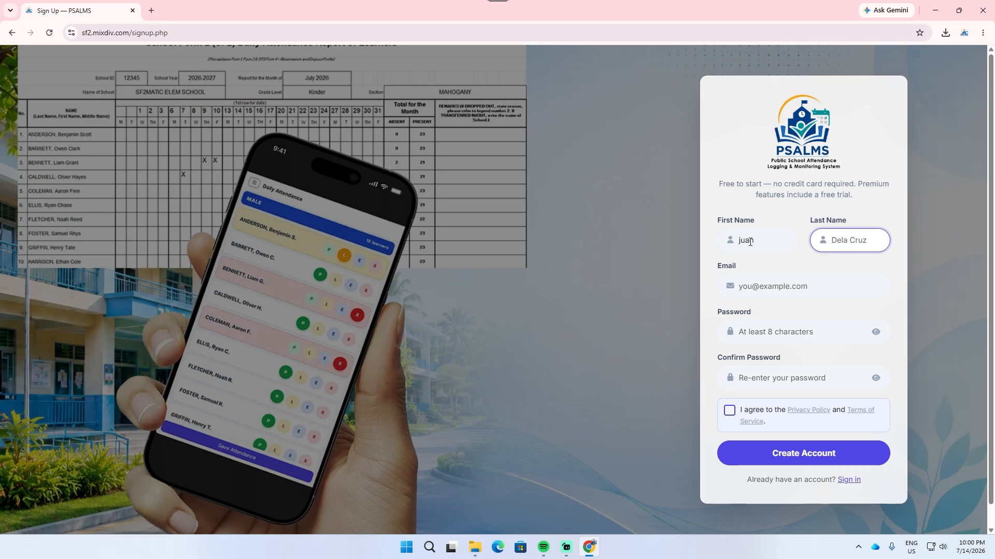
{"action": "key", "text": "Tab"}
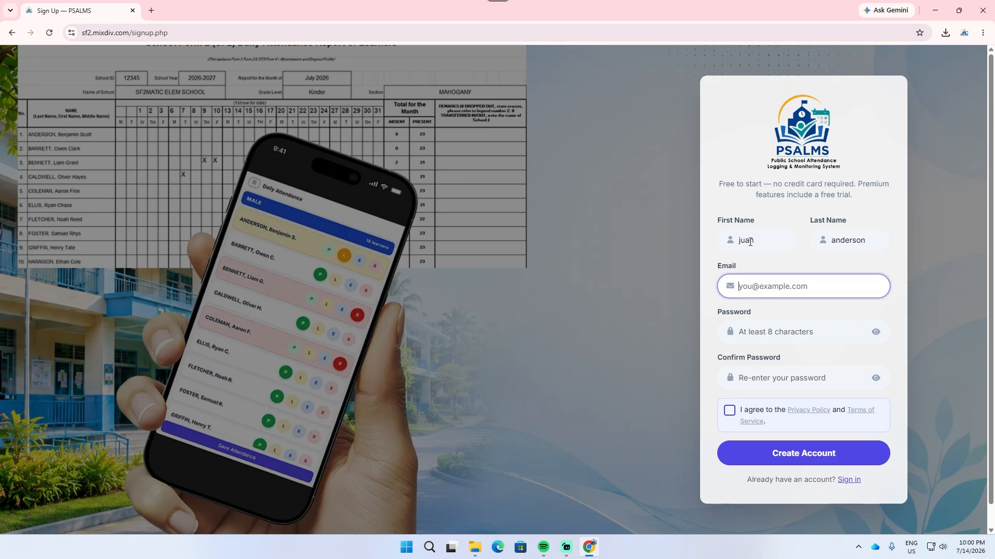
{"action": "type", "text": "juan.anderson@"}
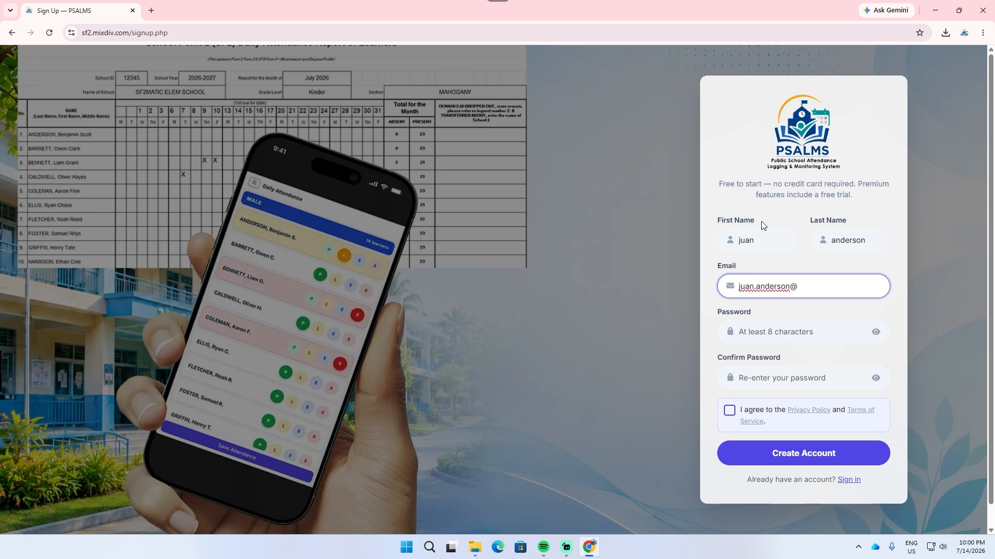
{"action": "type", "text": "example.com"}
Step: Enter and confirm the account password, and create the account with the Privacy Policy and Terms of Service accepted
{"action": "left_click", "coordinate": [774, 332]}
{"action": "type", "text": "pass"}
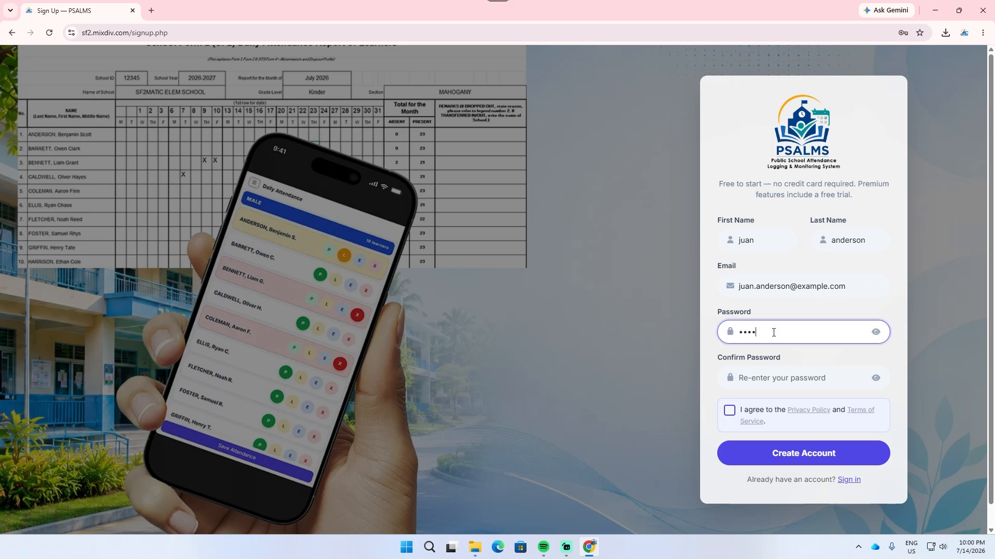
{"action": "type", "text": "•••••••"}
{"action": "left_click", "coordinate": [770, 378]}
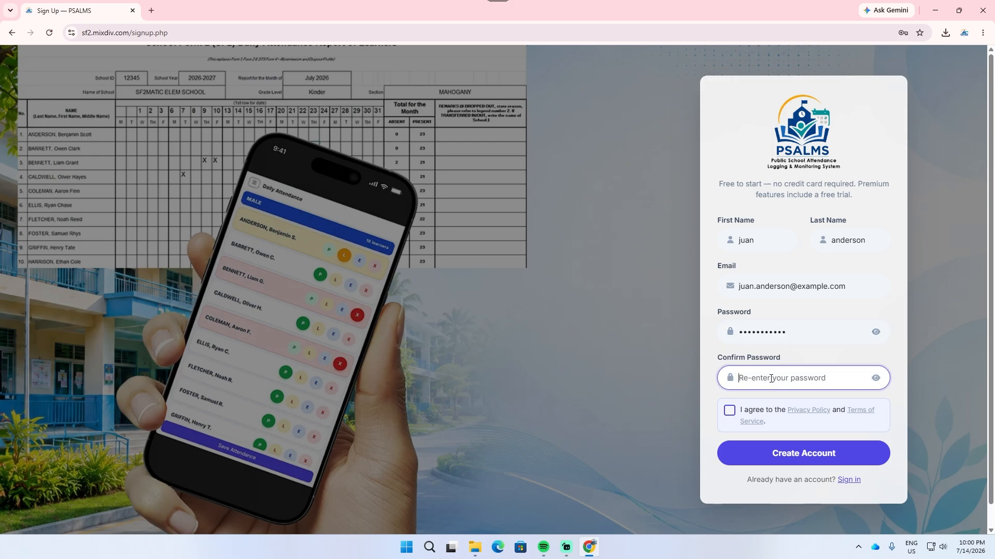
{"action": "type", "text": "password123"}
{"action": "left_click", "coordinate": [729, 413]}
{"action": "left_click", "coordinate": [807, 460]}
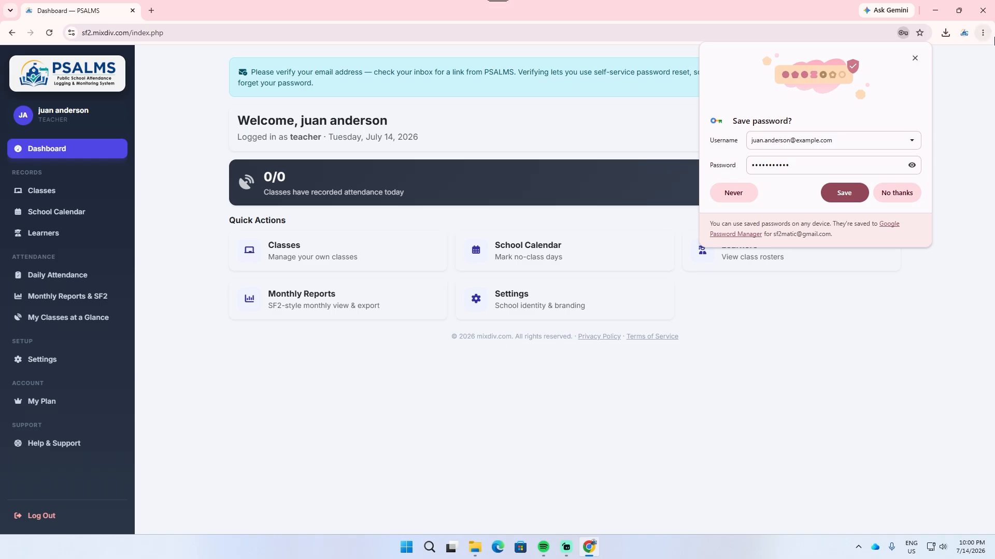
{"action": "left_click", "coordinate": [994, 88]}
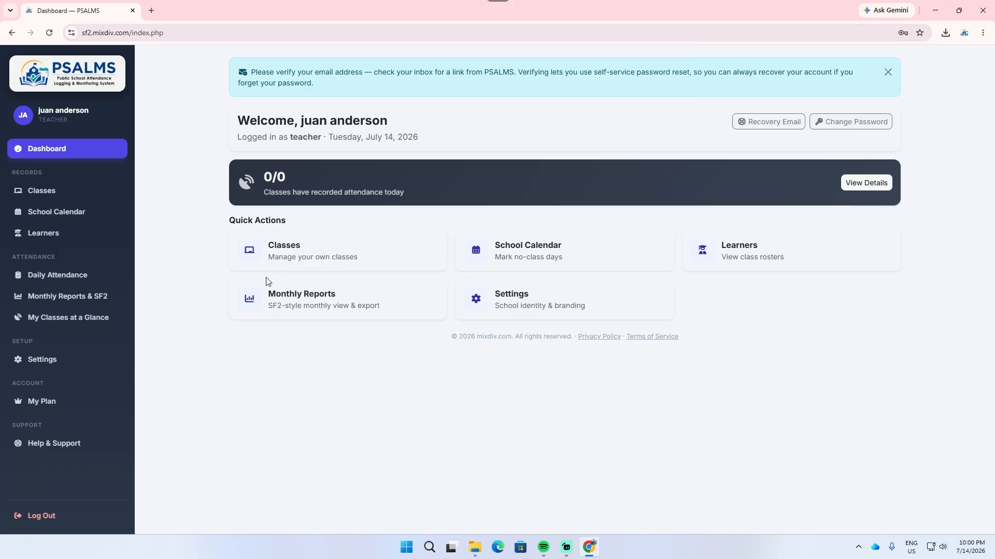
Step: Create the first class with the name Mahogany and grade level Grade 5 for school year 2026-2027
{"action": "left_click", "coordinate": [82, 194]}
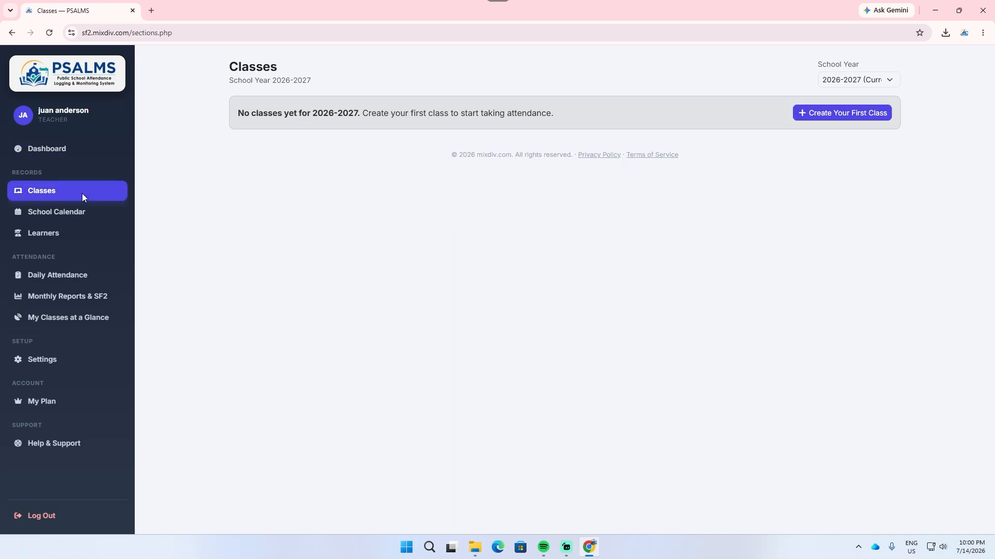
{"action": "left_click", "coordinate": [853, 117]}
{"action": "left_click", "coordinate": [475, 128]}
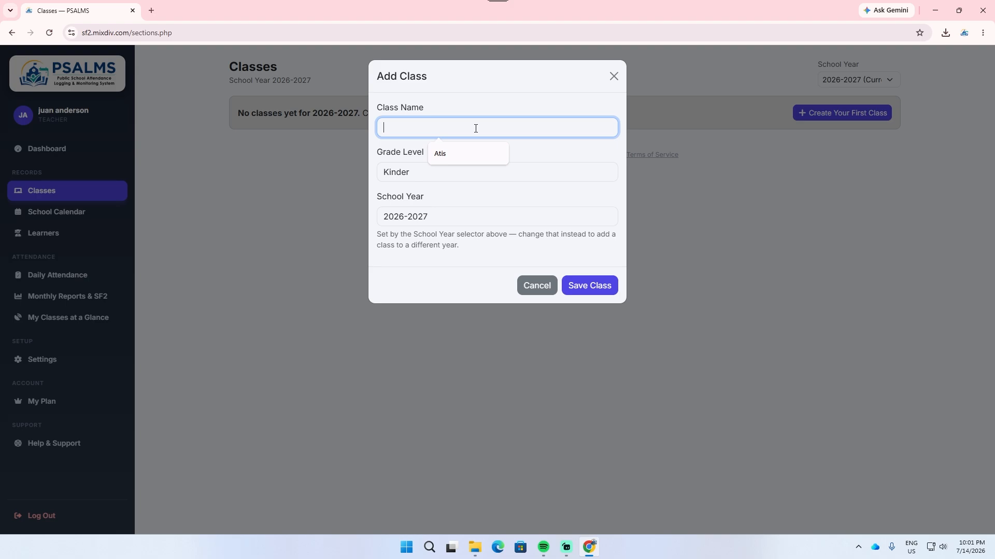
{"action": "type", "text": "Mahogany"}
{"action": "left_click", "coordinate": [470, 172]}
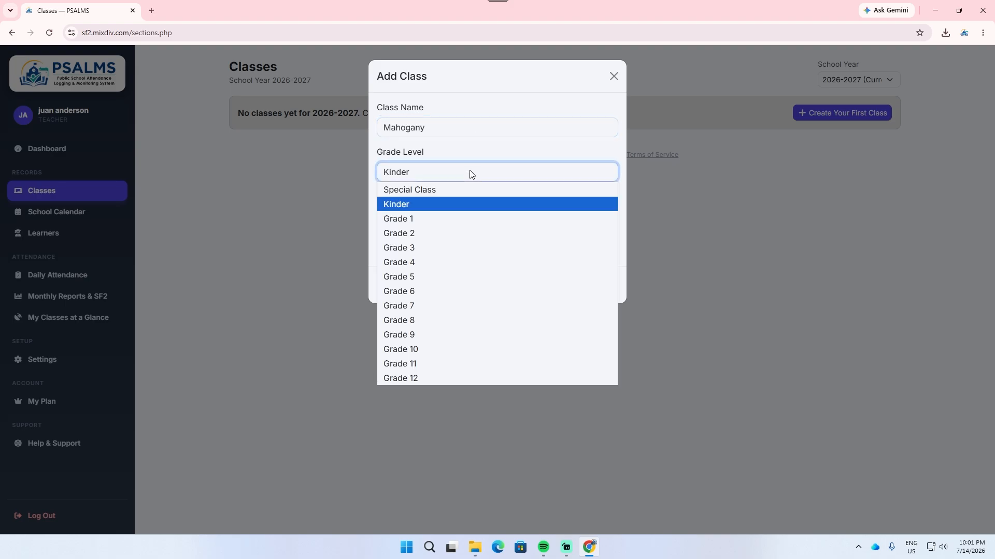
{"action": "left_click", "coordinate": [442, 279]}
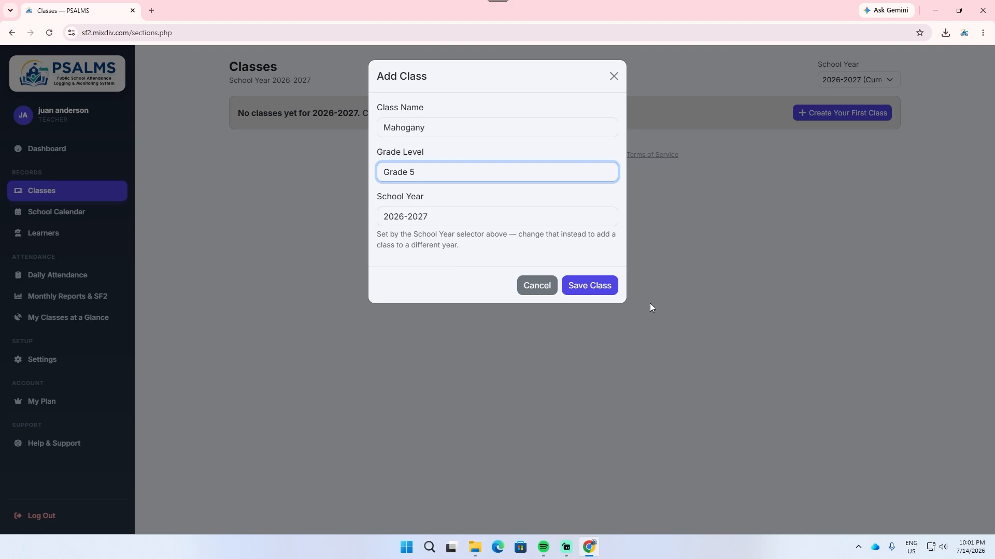
{"action": "left_click", "coordinate": [596, 292]}
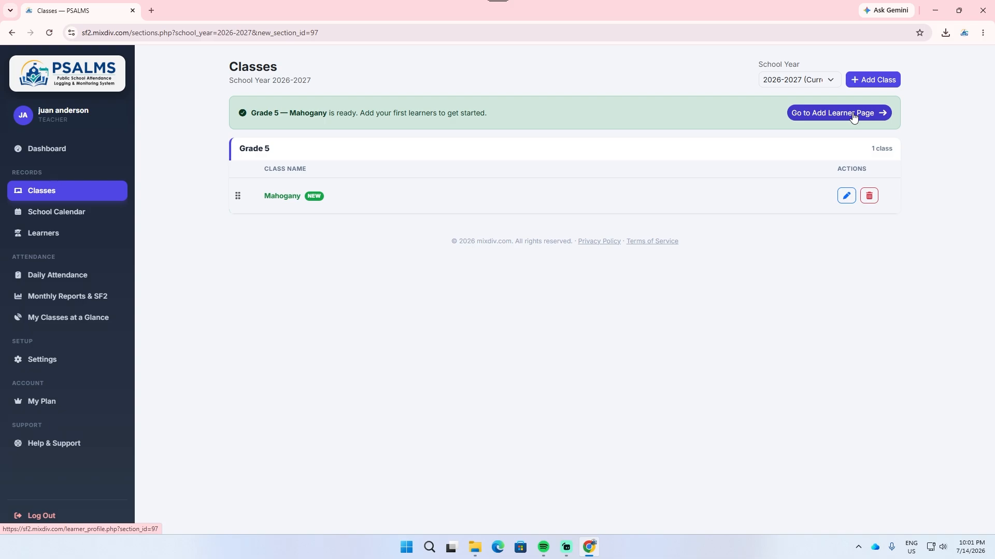
Step: Add a male learner to Grade 5 — Mahogany with a last name and first name, leaving the middle name blank
{"action": "left_click", "coordinate": [407, 209]}
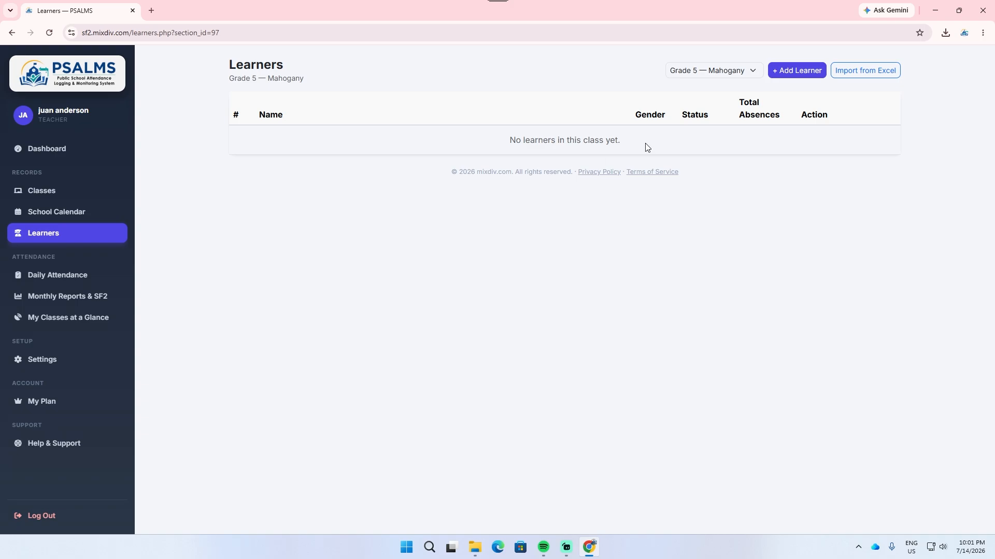
{"action": "left_click", "coordinate": [800, 71]}
{"action": "left_click", "coordinate": [451, 157]}
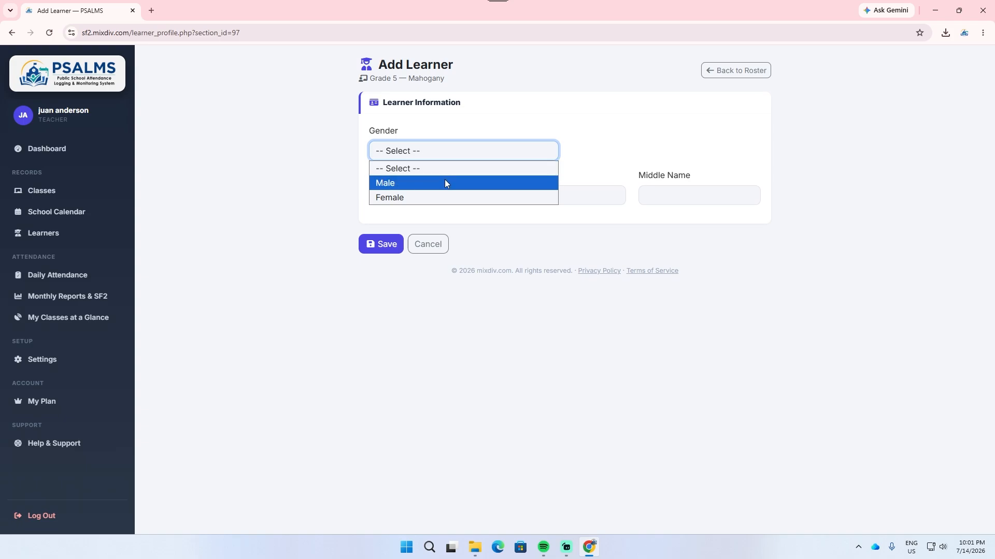
{"action": "left_click", "coordinate": [444, 180]}
{"action": "left_click", "coordinate": [426, 193]}
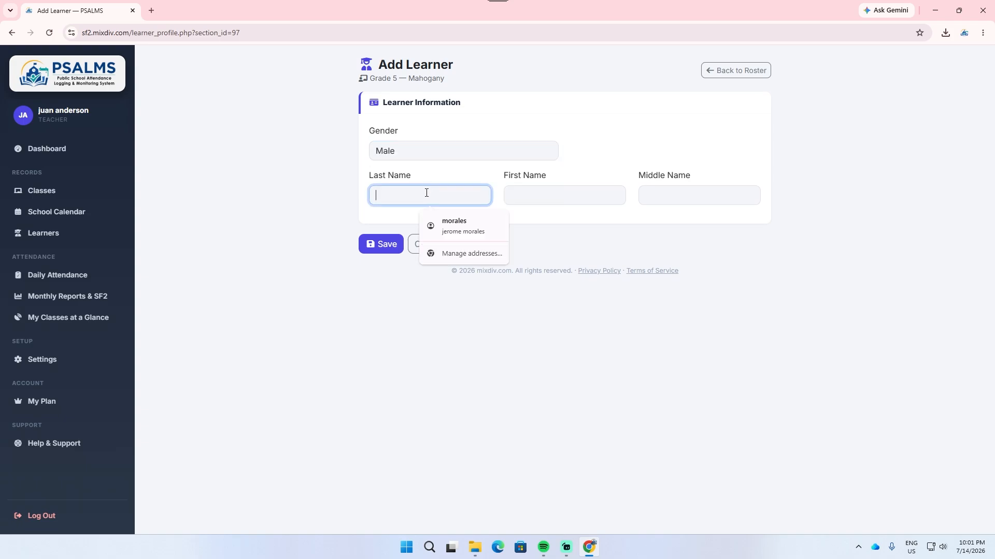
{"action": "type", "text": "doe"}
{"action": "key", "text": "Tab"}
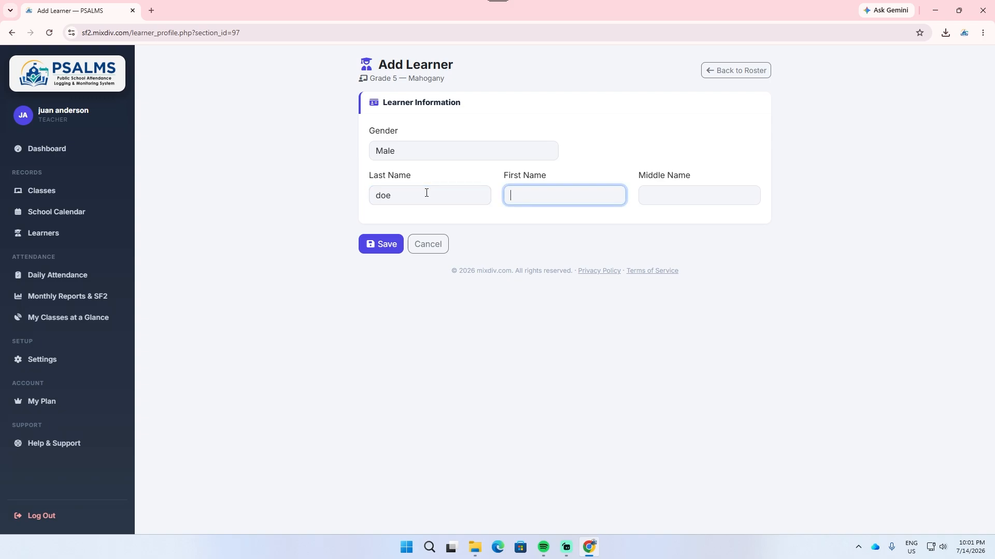
{"action": "type", "text": "james"}
{"action": "left_click", "coordinate": [657, 191]}
{"action": "left_click", "coordinate": [487, 352]}
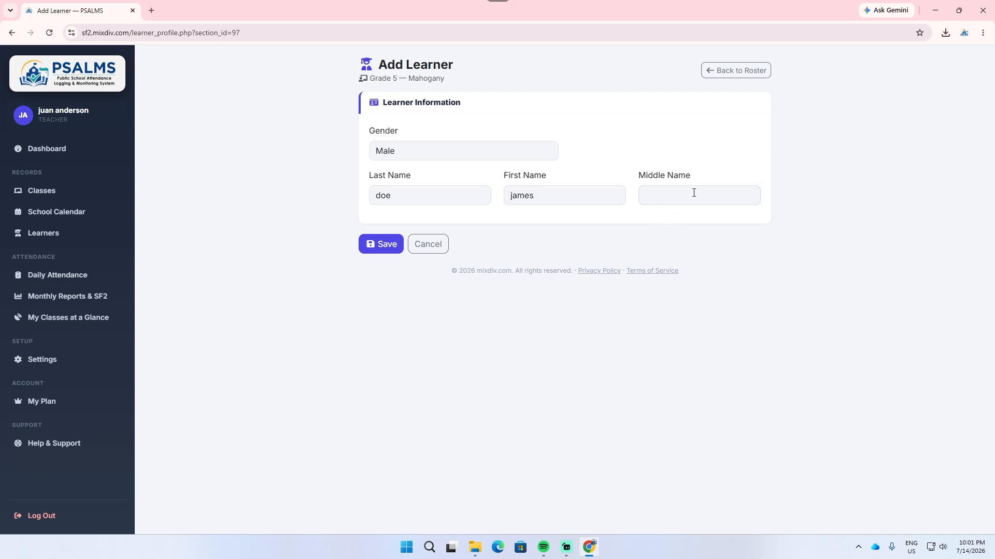
{"action": "left_click", "coordinate": [381, 251]}
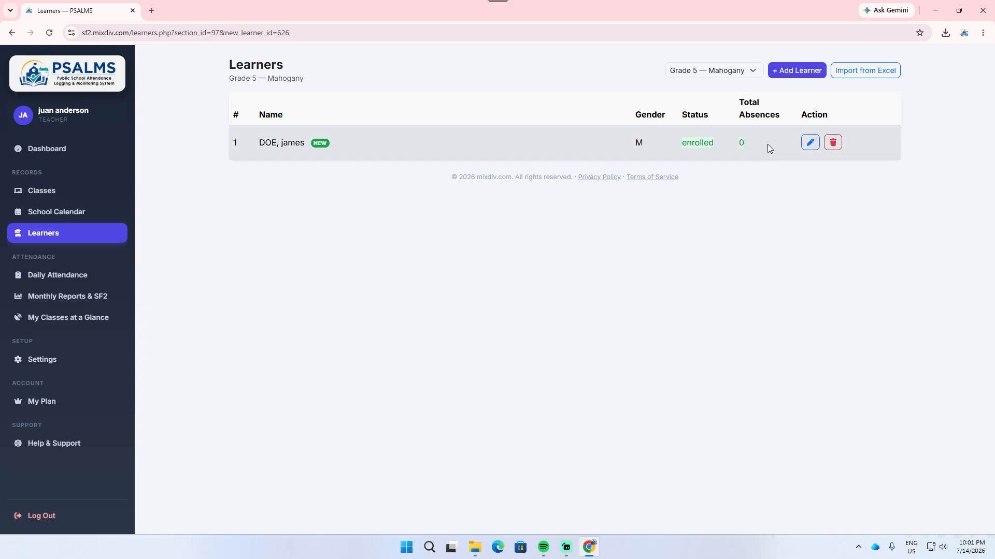
Step: Download the Excel learner import template for Grade 5 — Mahogany and open learners_import_template.xlsx in LibreOffice Calc
{"action": "left_click", "coordinate": [883, 78]}
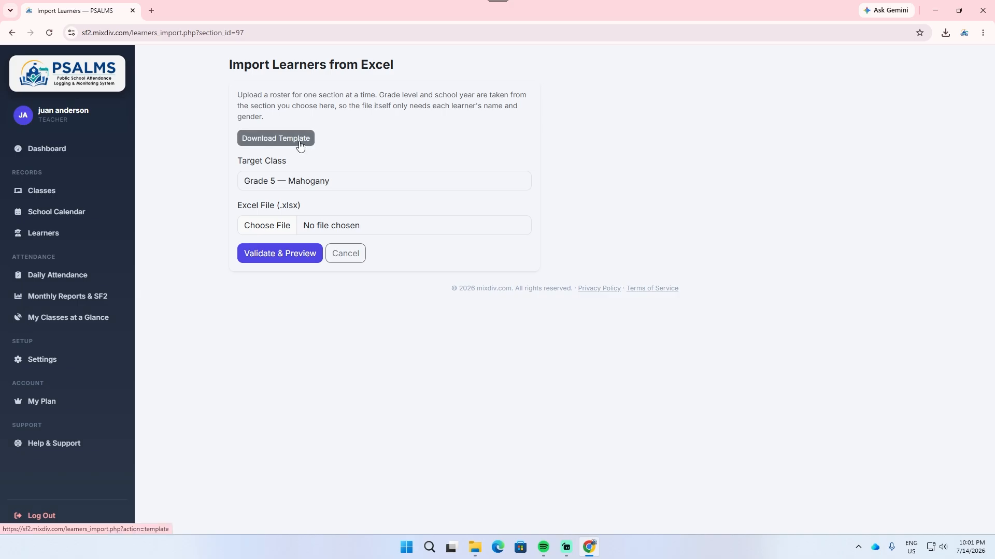
{"action": "left_click", "coordinate": [300, 144]}
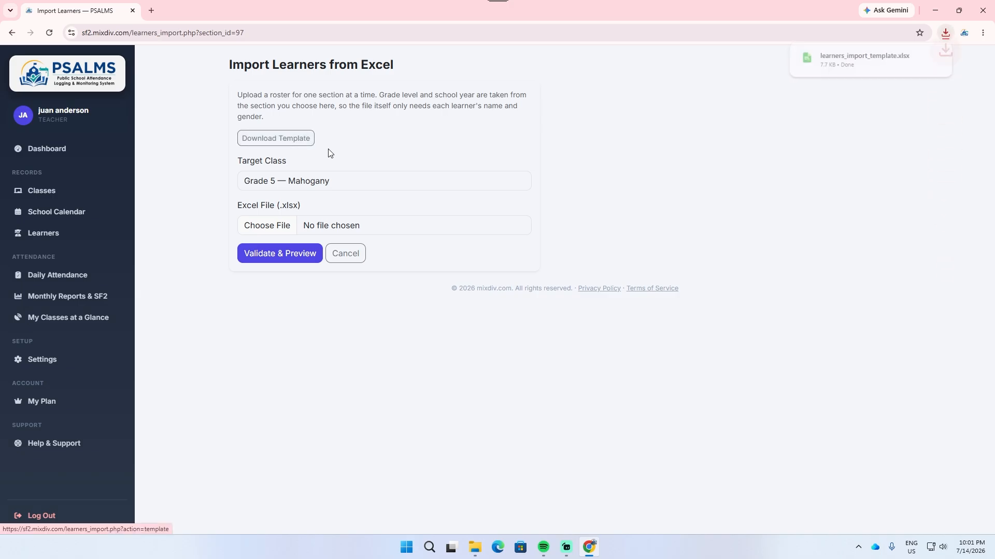
{"action": "left_click", "coordinate": [830, 67]}
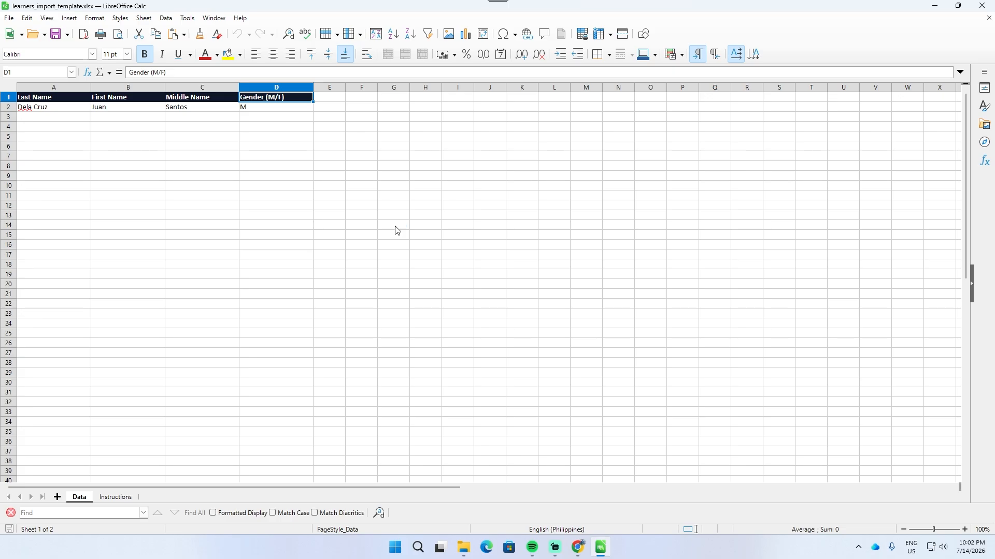
Step: Clear the sample learner entry in cells A2:D2 of the Data sheet
{"action": "left_click_drag", "start_coordinate": [45, 109], "coordinate": [263, 111]}
{"action": "key", "text": "Delete"}
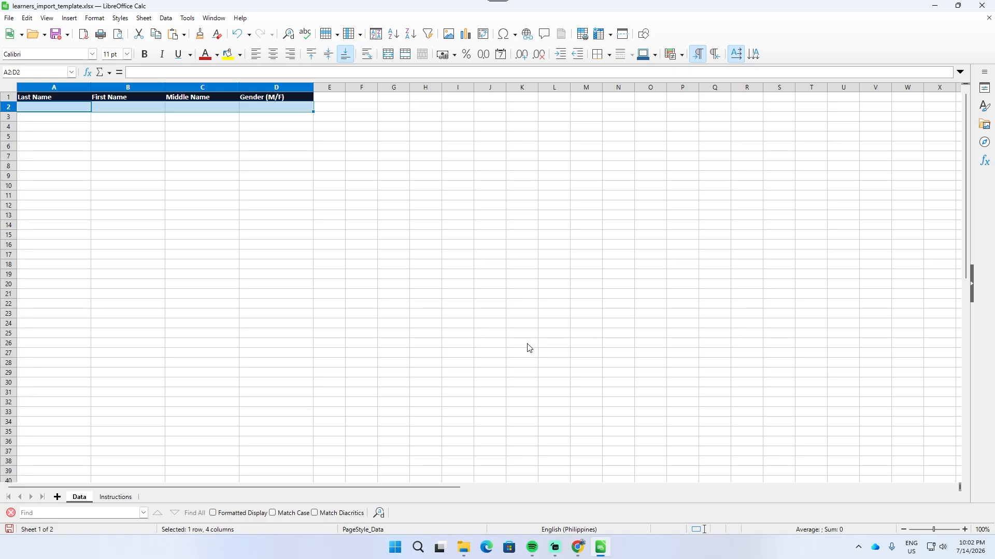
{"action": "left_click", "coordinate": [487, 285]}
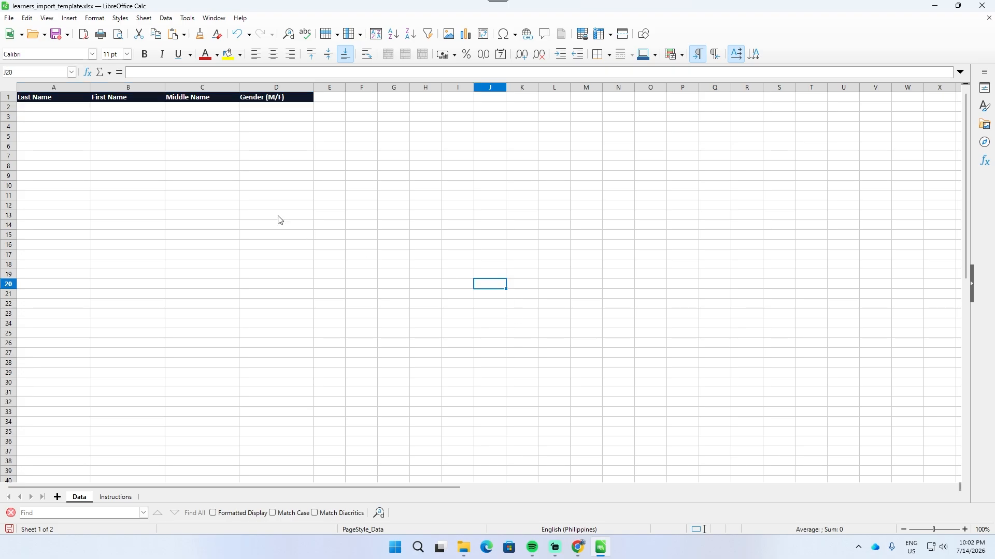
{"action": "left_click_drag", "start_coordinate": [66, 109], "coordinate": [65, 126]}
{"action": "left_click_drag", "start_coordinate": [65, 164], "coordinate": [62, 381]}
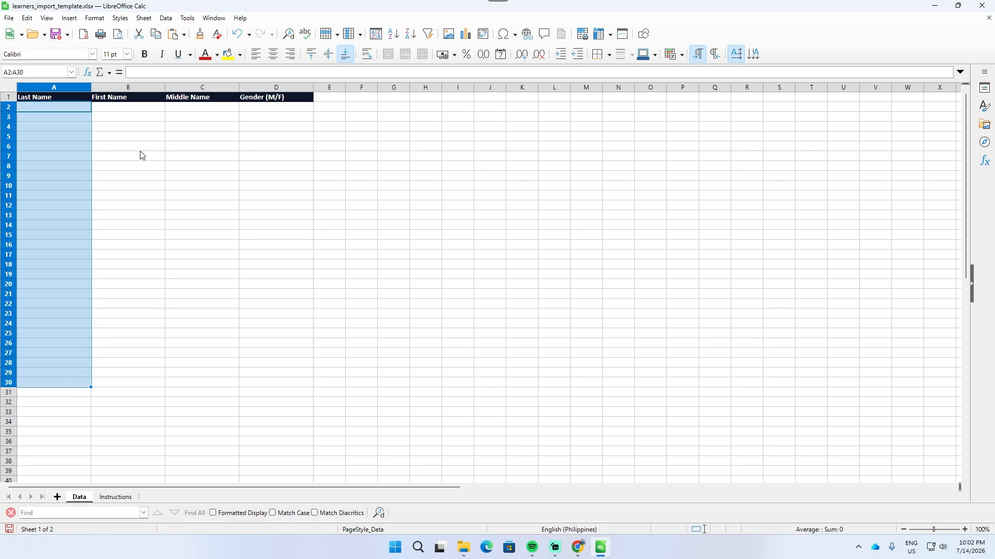
{"action": "left_click_drag", "start_coordinate": [129, 106], "coordinate": [167, 293]}
{"action": "left_click_drag", "start_coordinate": [209, 111], "coordinate": [211, 313]}
Step: Enter the trial gender codes M and F in cells D2 and D3 and clear them again
{"action": "left_click", "coordinate": [277, 109]}
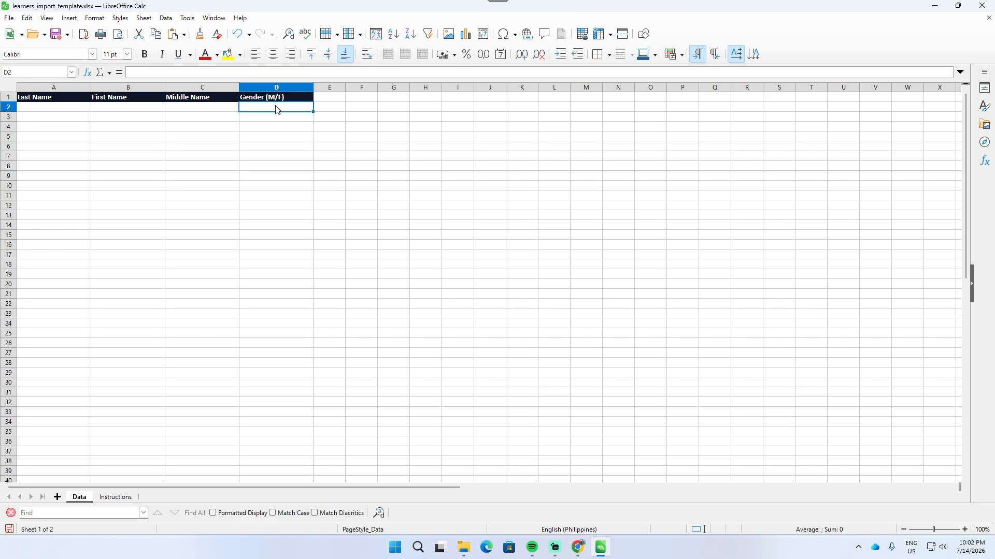
{"action": "type", "text": "M"}
{"action": "key", "text": "Return"}
{"action": "type", "text": "F"}
{"action": "key", "text": "Return"}
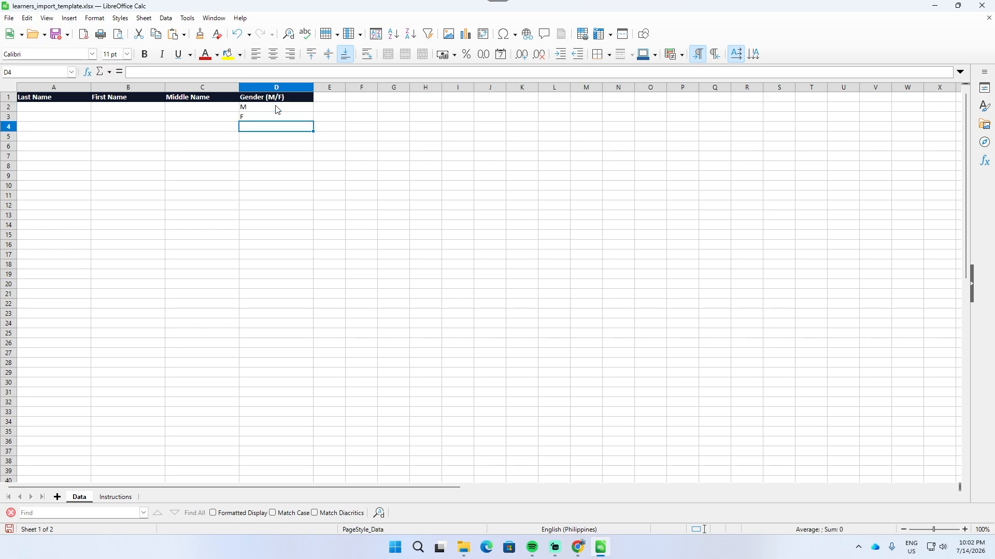
{"action": "left_click_drag", "start_coordinate": [278, 109], "coordinate": [284, 117]}
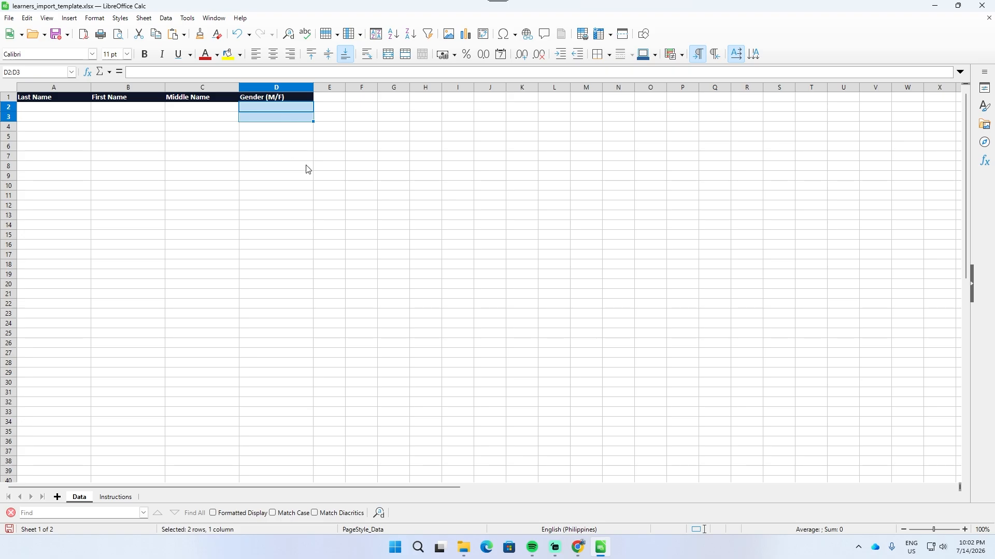
Step: Open random_names_18M_18F.xlsx from the Desktop folder and copy the learner rows A2:D37
{"action": "key", "text": "super+e"}
{"action": "left_click", "coordinate": [104, 164]}
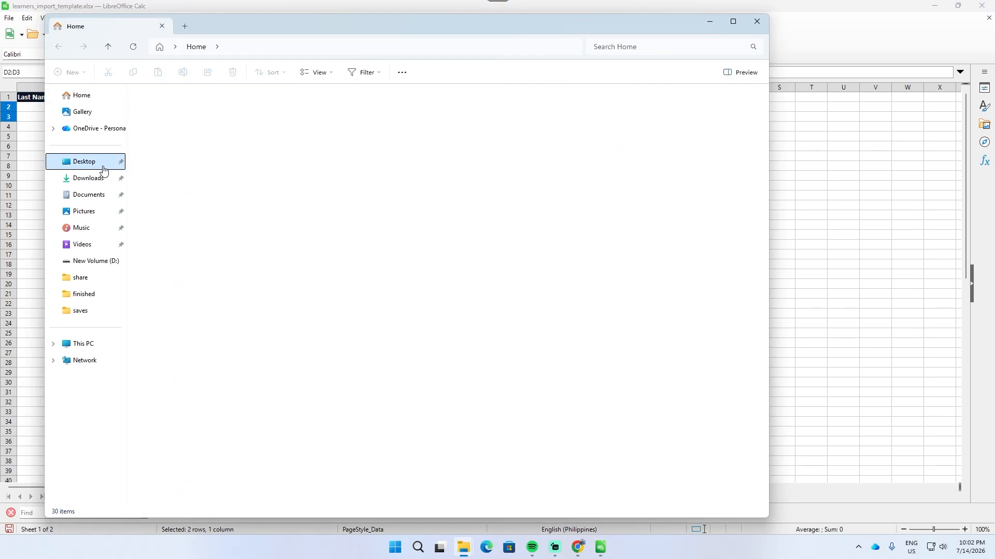
{"action": "double_click", "coordinate": [212, 179]}
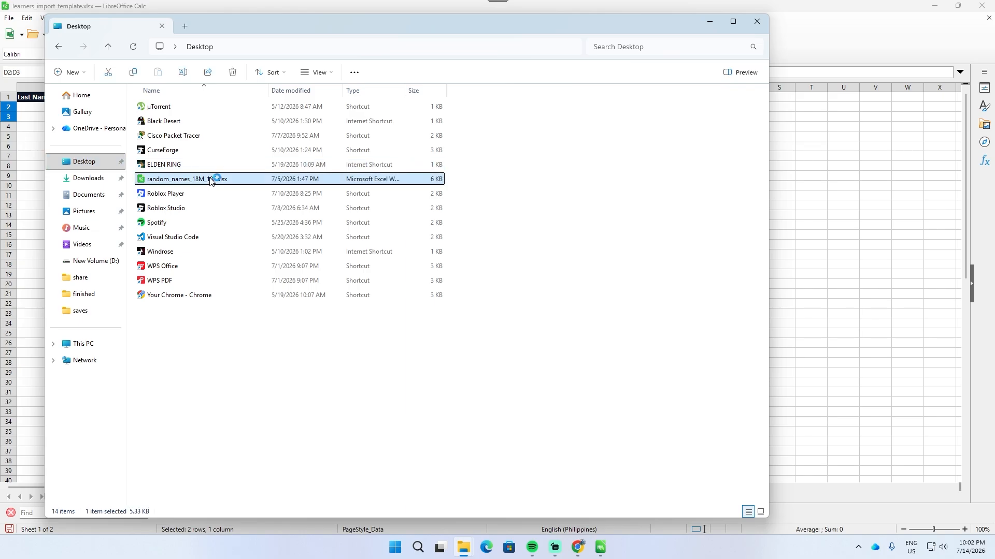
{"action": "left_click", "coordinate": [66, 165]}
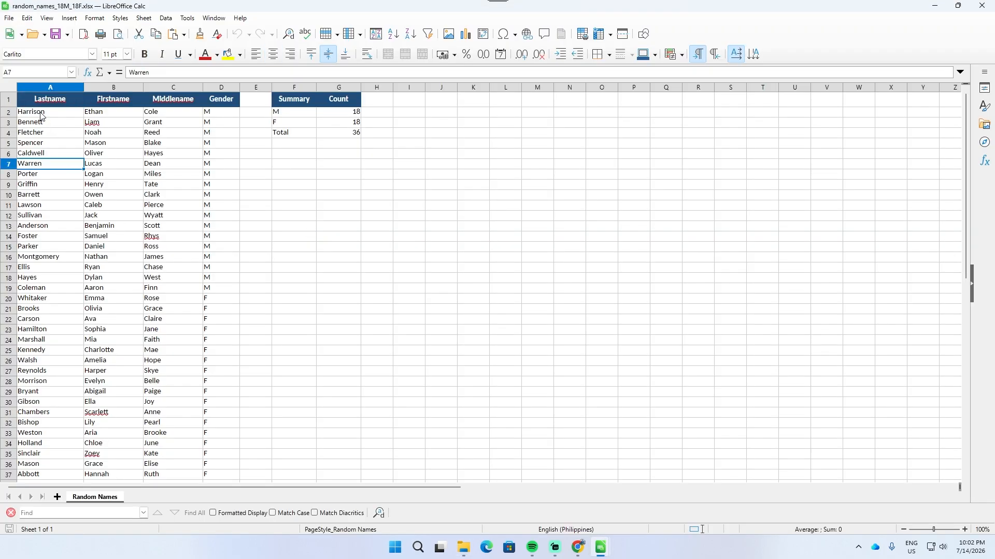
{"action": "left_click_drag", "start_coordinate": [50, 113], "coordinate": [220, 449]}
{"action": "key", "text": "ctrl+c"}
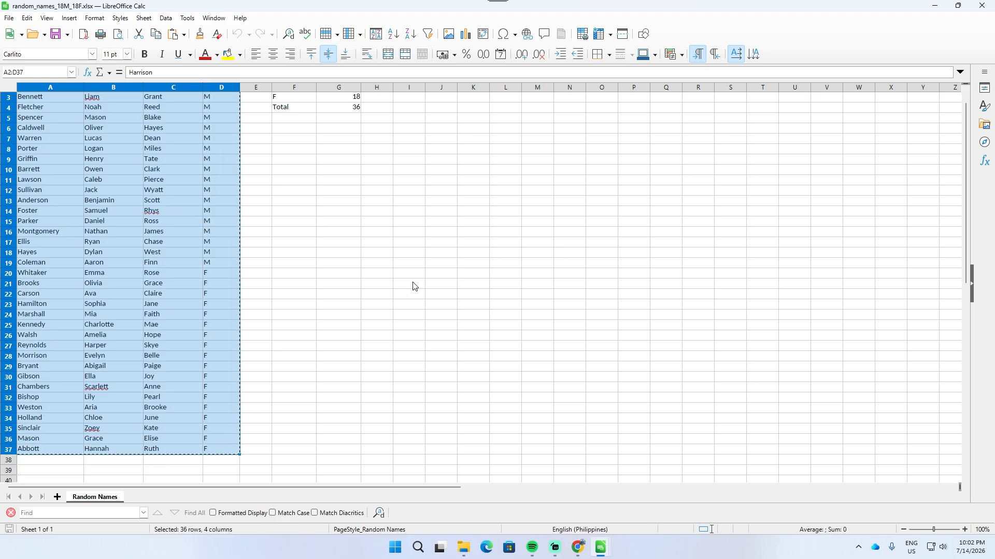
Step: Return to learners_import_template.xlsx and paste the copied learner rows into the Data sheet starting at cell A2
{"action": "left_click", "coordinate": [935, 6]}
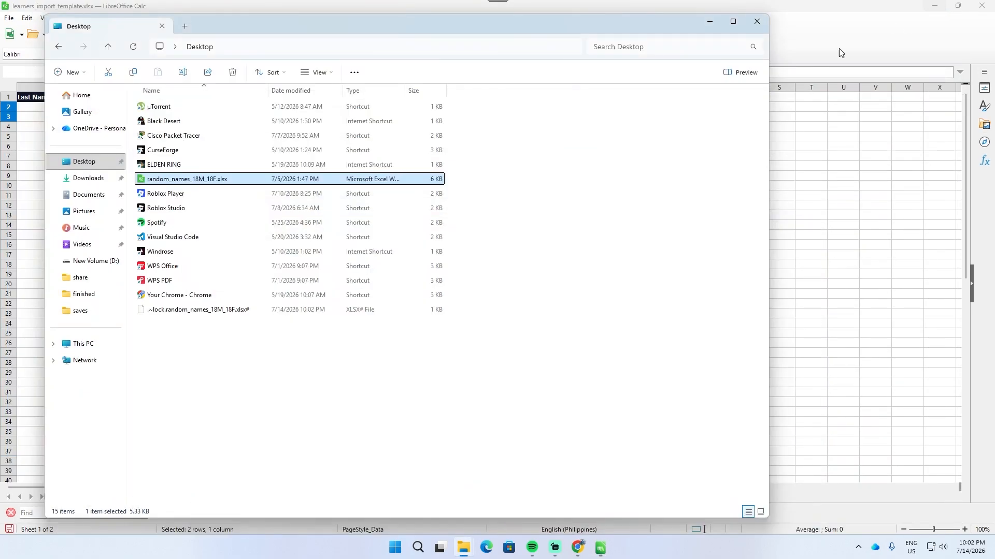
{"action": "left_click", "coordinate": [710, 21]}
{"action": "left_click", "coordinate": [79, 158]}
{"action": "left_click", "coordinate": [57, 109]}
{"action": "right_click", "coordinate": [57, 110]}
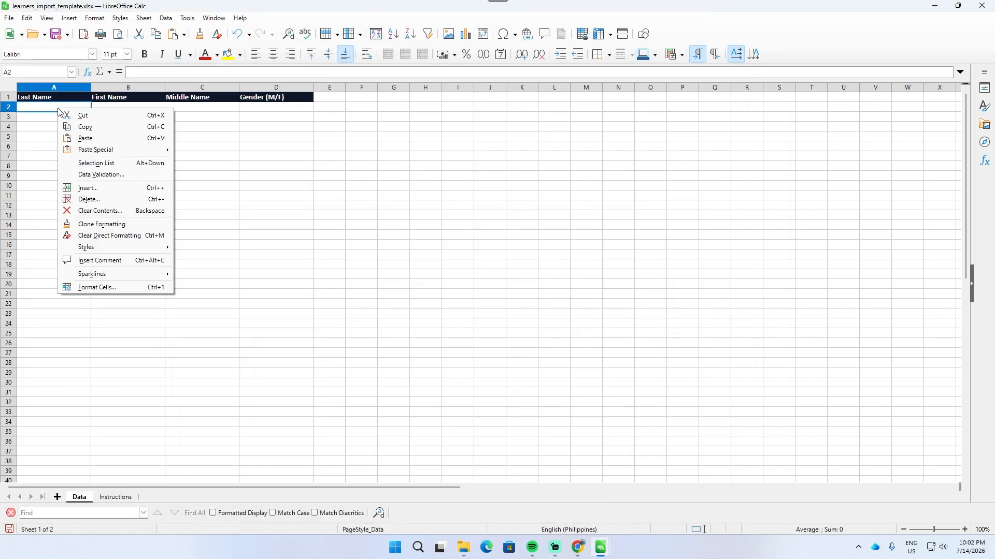
{"action": "left_click", "coordinate": [38, 109]}
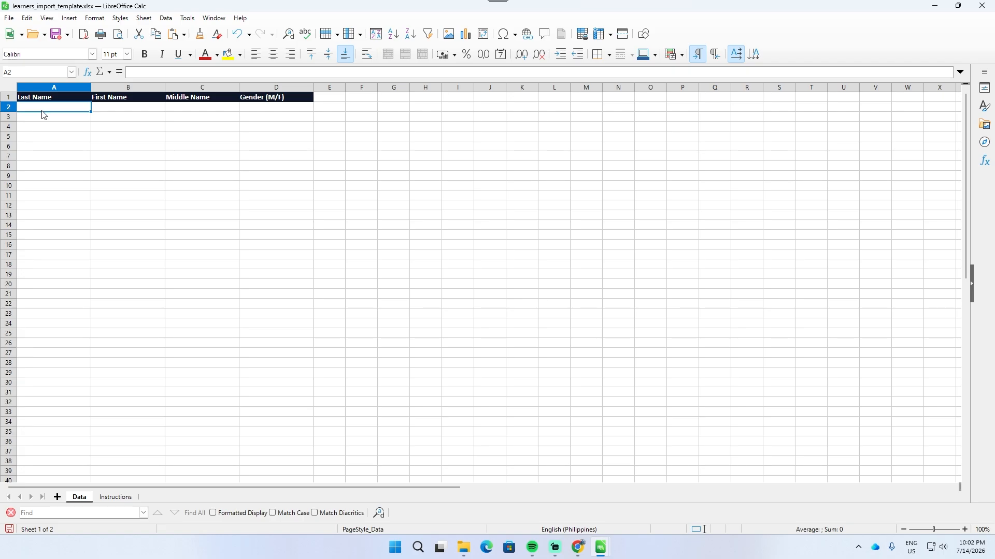
{"action": "key", "text": "ctrl+v"}
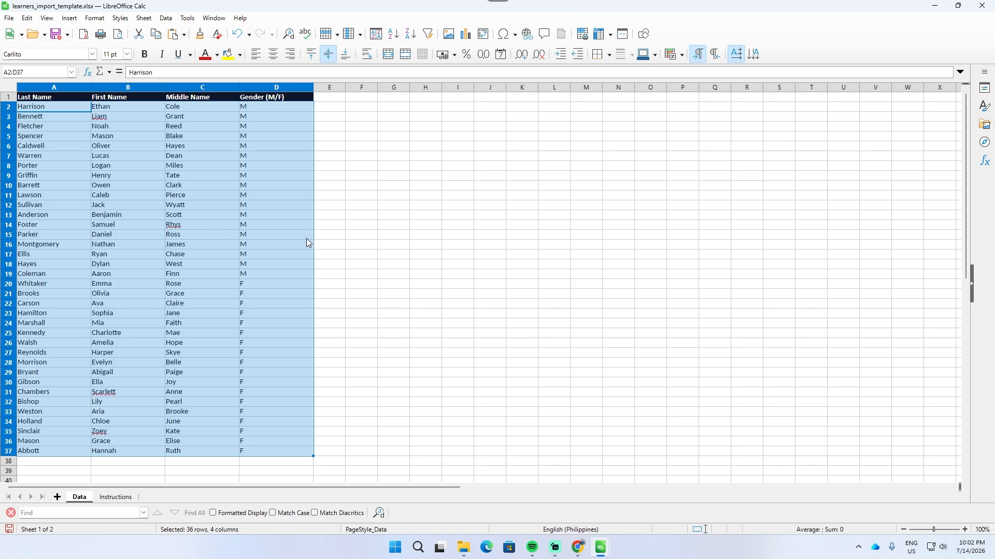
{"action": "left_click", "coordinate": [329, 195]}
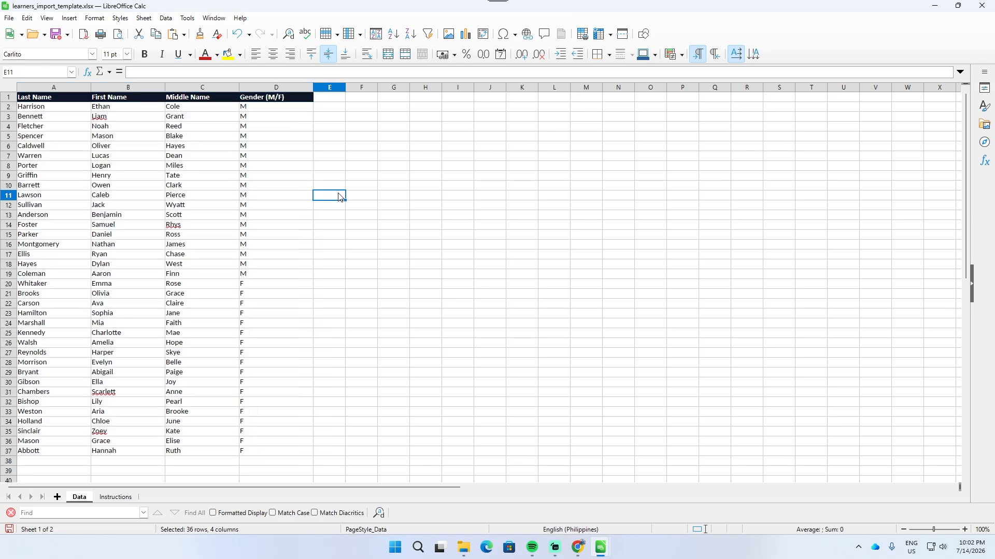
Step: Save the filled import template in Excel 2007 format and close it
{"action": "key", "text": "ctrl+s"}
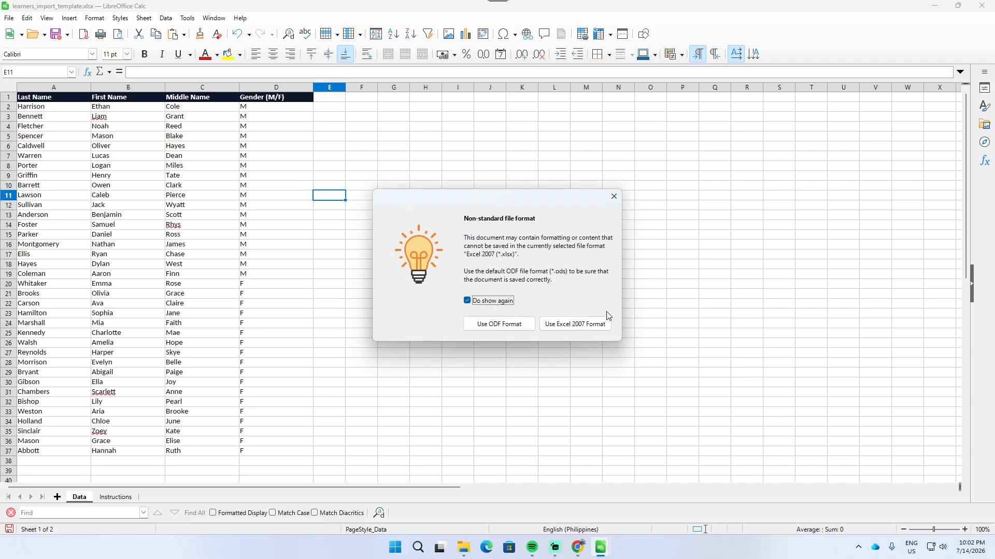
{"action": "left_click", "coordinate": [576, 325]}
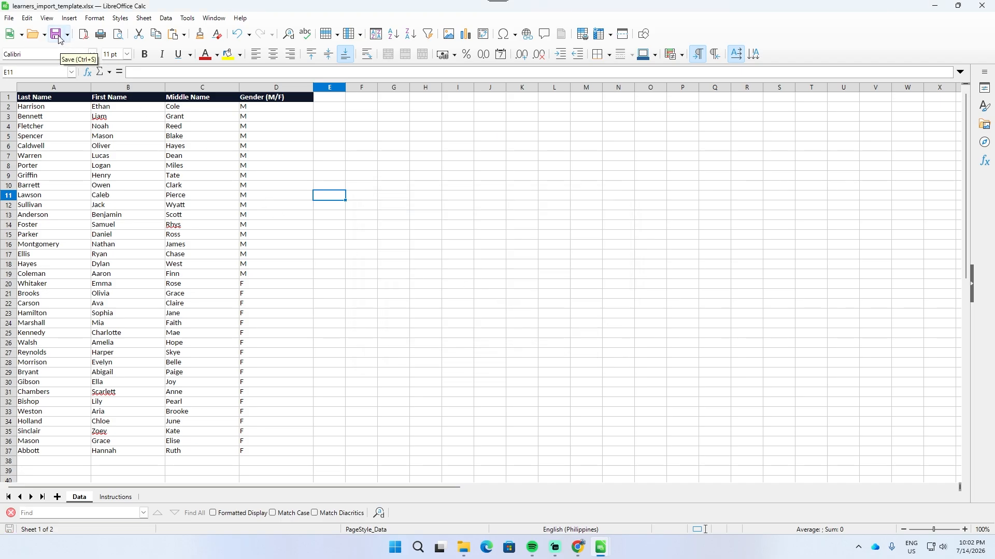
{"action": "left_click", "coordinate": [980, 6]}
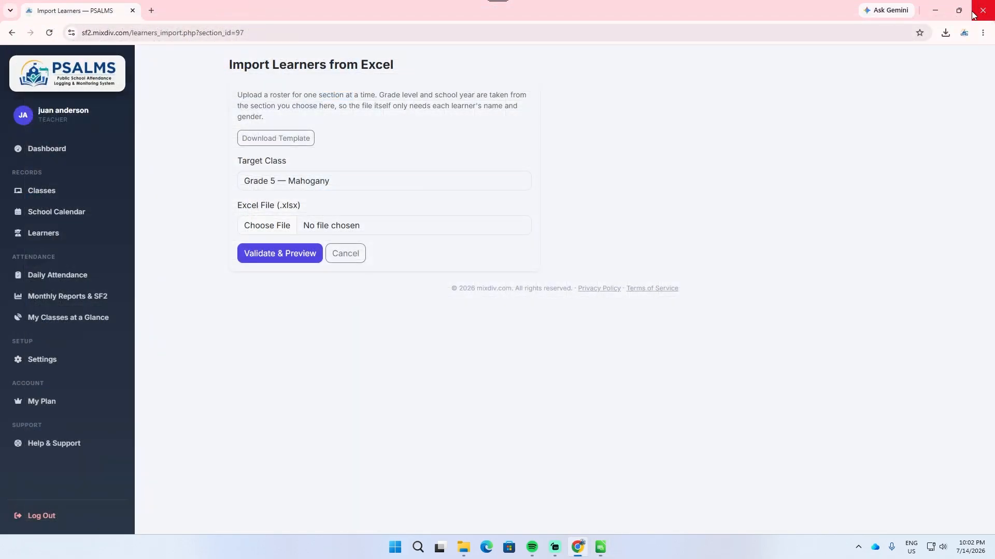
Step: In the PSALMS import page, choose learners_import_template.xlsx from Downloads for Grade 5 — Mahogany and validate it for preview
{"action": "left_click", "coordinate": [273, 228]}
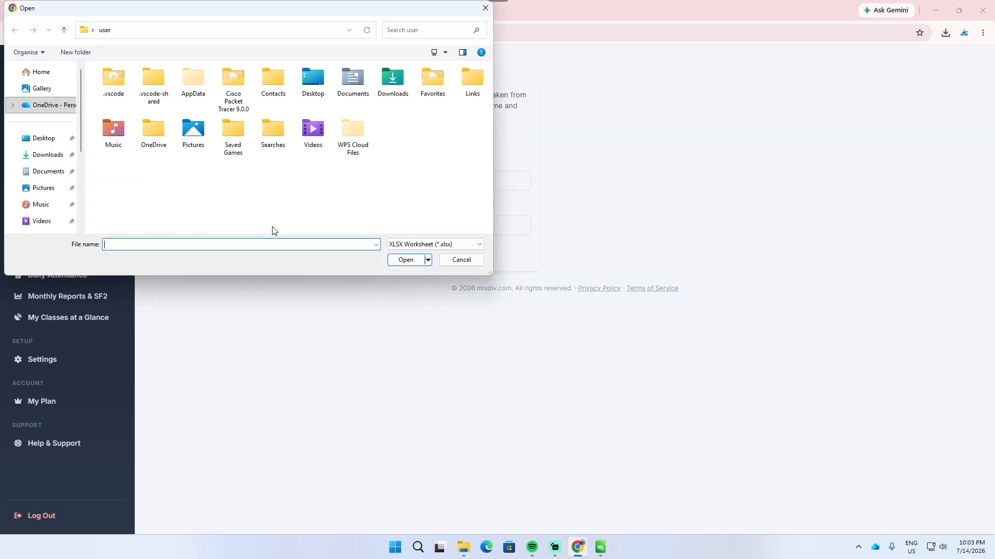
{"action": "left_click", "coordinate": [59, 159]}
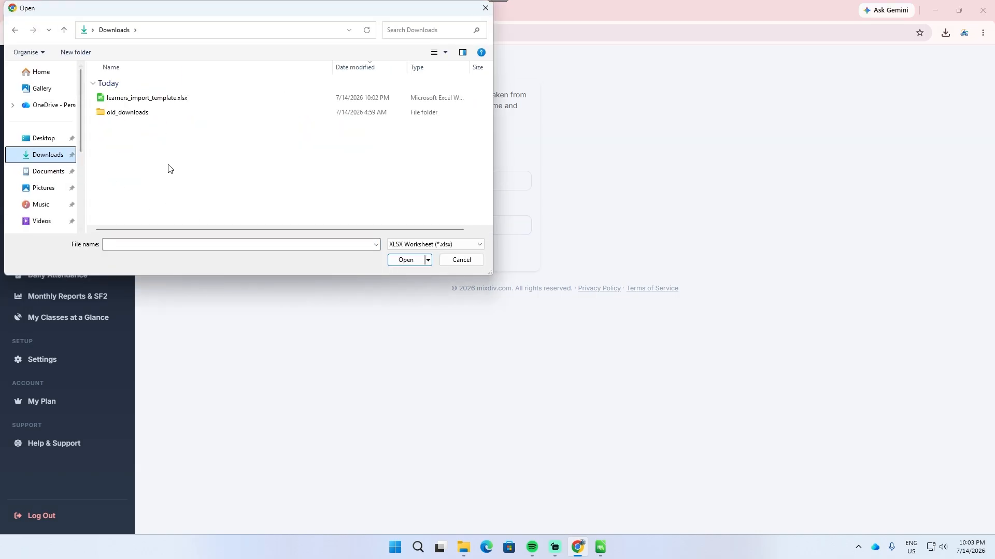
{"action": "left_click", "coordinate": [178, 99]}
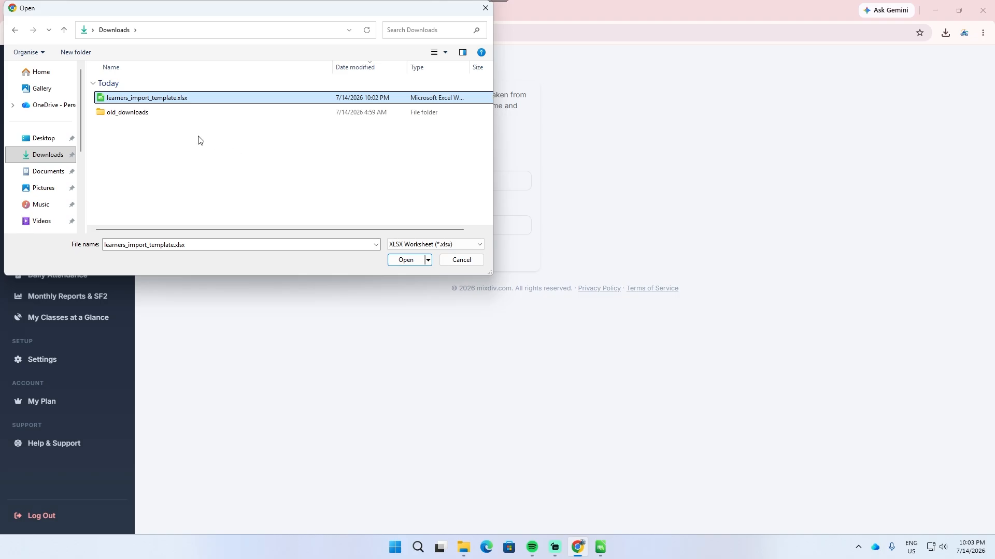
{"action": "left_click", "coordinate": [409, 262]}
{"action": "left_click", "coordinate": [301, 260]}
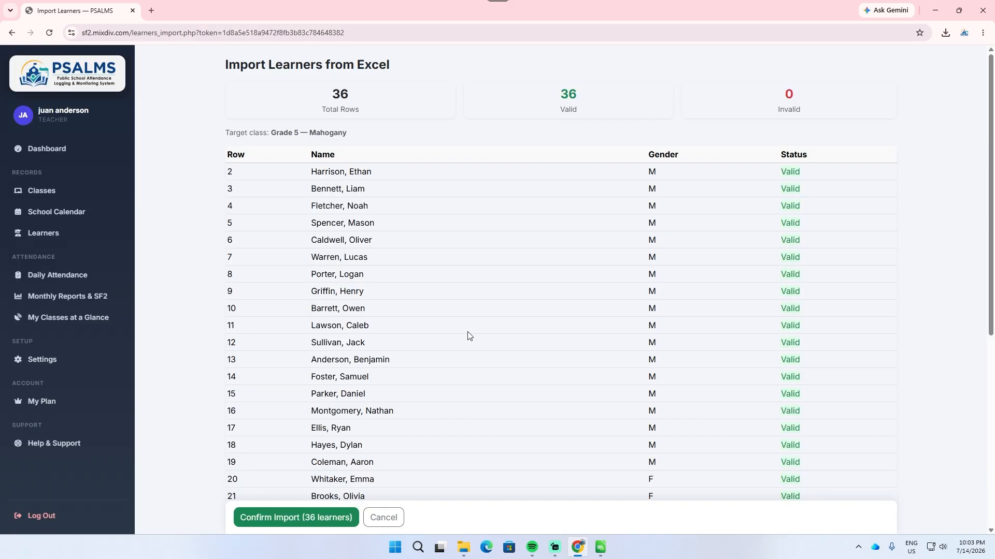
Step: Review the previewed learner rows and confirm their import into Grade 5 — Mahogany
{"action": "scroll", "coordinate": [528, 318], "scroll_direction": "down", "scroll_amount": 2}
{"action": "scroll", "coordinate": [529, 319], "scroll_direction": "down", "scroll_amount": 5}
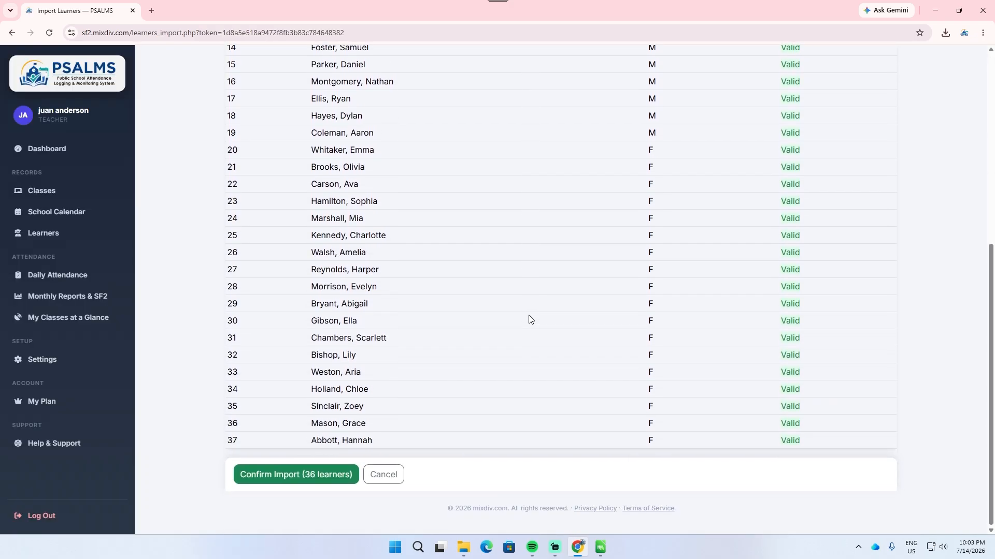
{"action": "scroll", "coordinate": [529, 319], "scroll_direction": "up", "scroll_amount": 6}
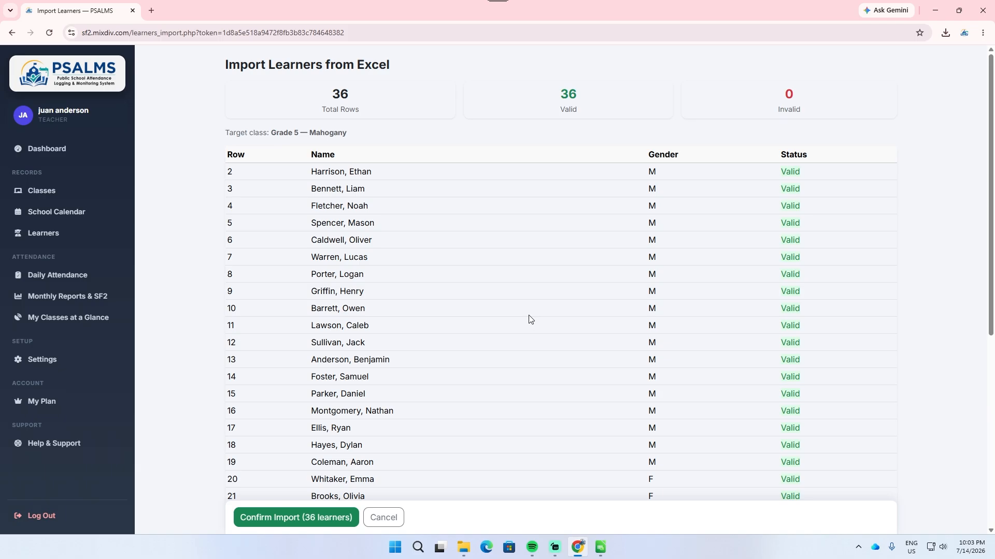
{"action": "scroll", "coordinate": [529, 319], "scroll_direction": "down", "scroll_amount": 6}
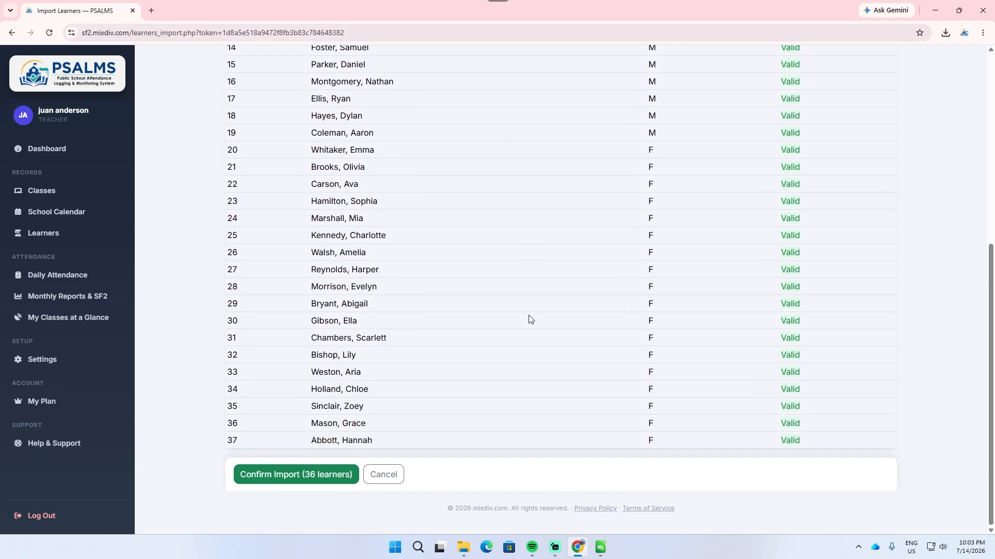
{"action": "left_click", "coordinate": [307, 482]}
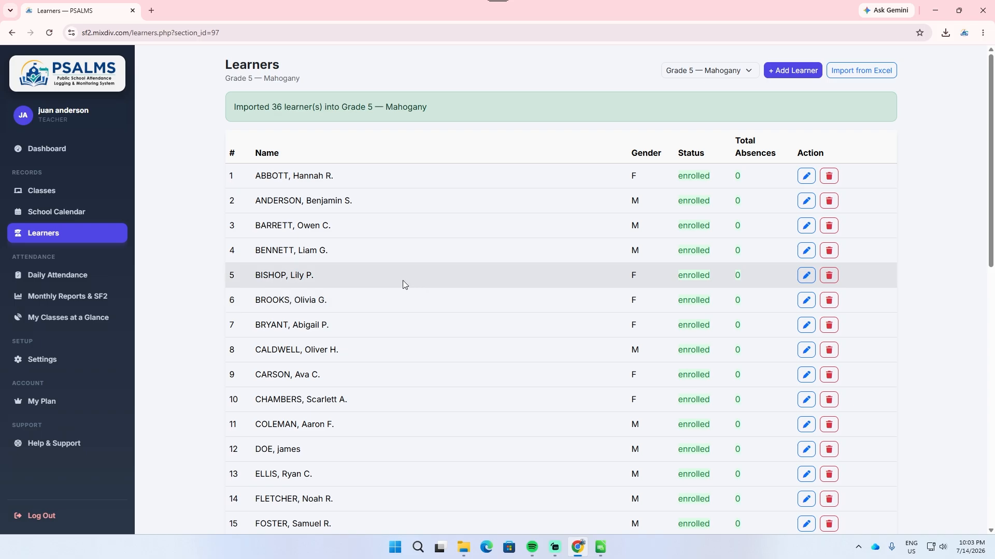
Step: Open the Mahogany class from the class list and look through its learner roster
{"action": "left_click", "coordinate": [55, 193]}
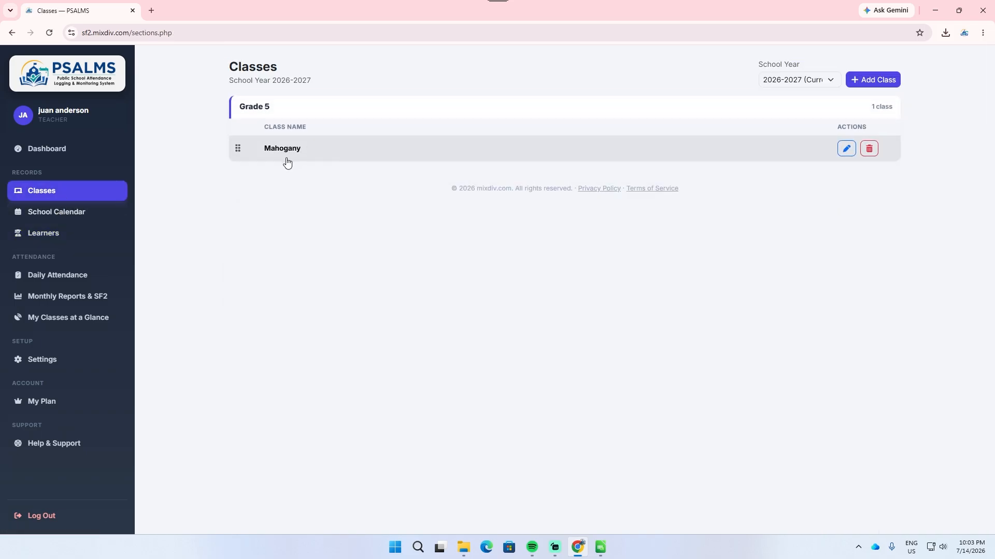
{"action": "left_click", "coordinate": [317, 155]}
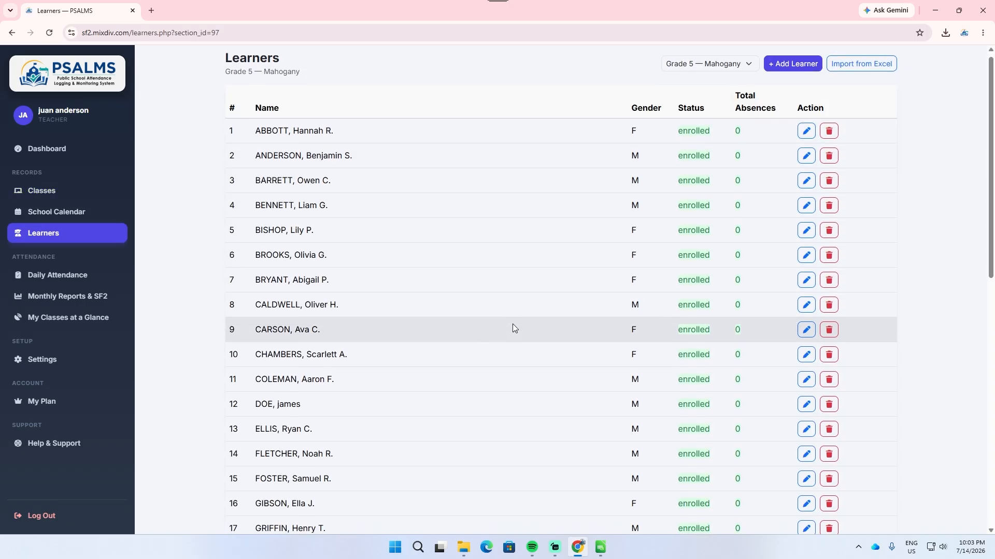
{"action": "scroll", "coordinate": [512, 323], "scroll_direction": "down", "scroll_amount": 6}
{"action": "scroll", "coordinate": [513, 325], "scroll_direction": "down", "scroll_amount": 5}
{"action": "scroll", "coordinate": [513, 325], "scroll_direction": "up", "scroll_amount": 10}
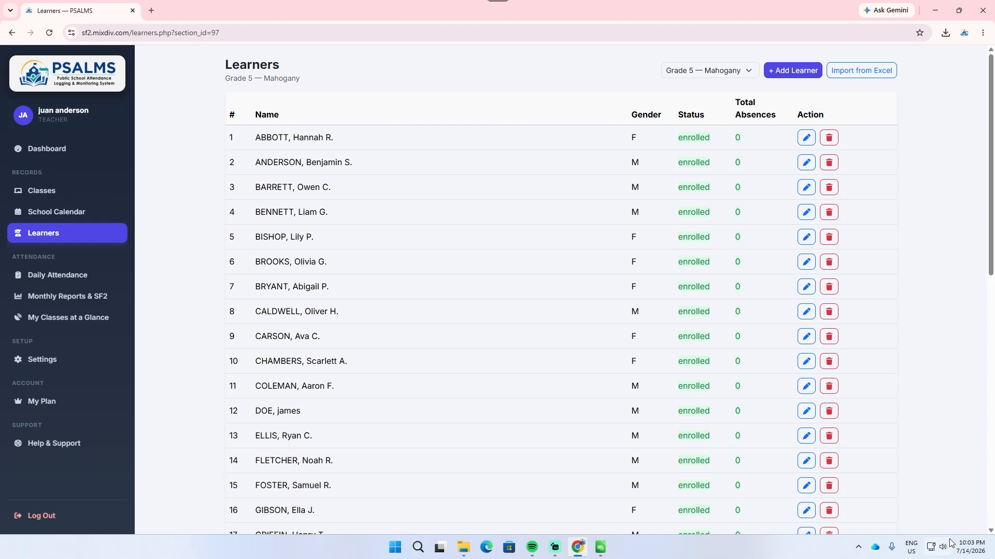
{"action": "left_click", "coordinate": [965, 547]}
{"action": "left_click", "coordinate": [968, 549]}
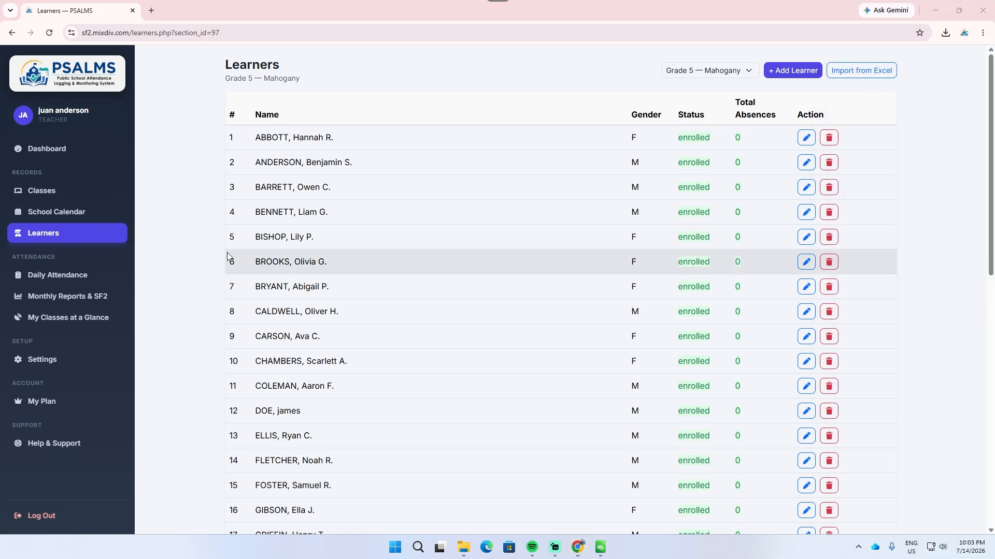
Step: Open the Daily Attendance sheet for Grade 5 — Mahogany and check its date, status legend and learner list
{"action": "left_click", "coordinate": [80, 276]}
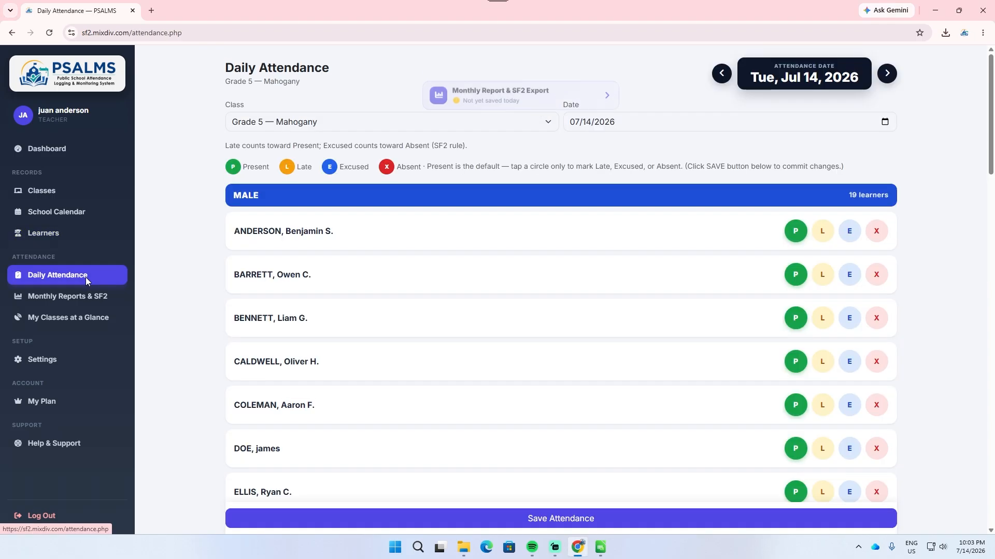
{"action": "scroll", "coordinate": [636, 273], "scroll_direction": "down", "scroll_amount": 1}
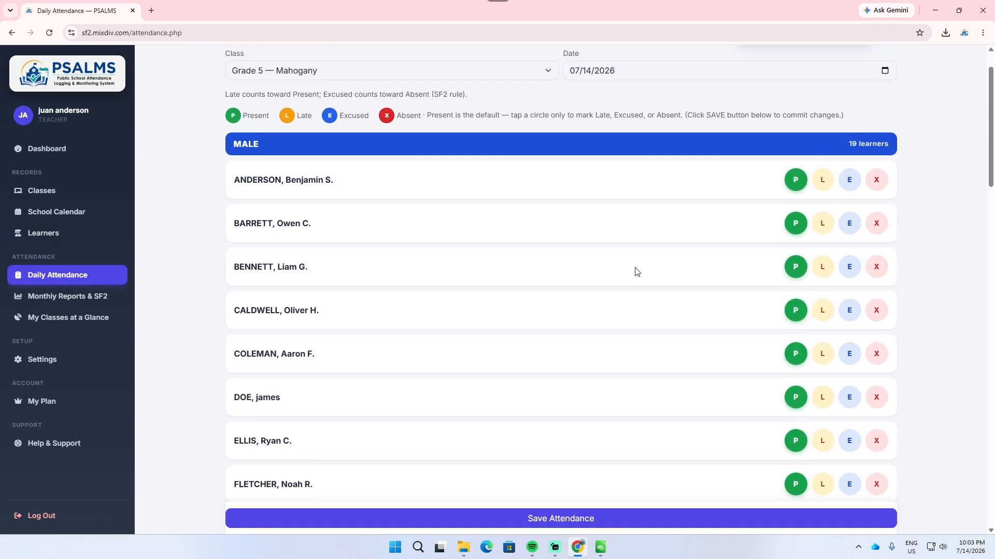
{"action": "left_click_drag", "start_coordinate": [992, 137], "coordinate": [991, 106]}
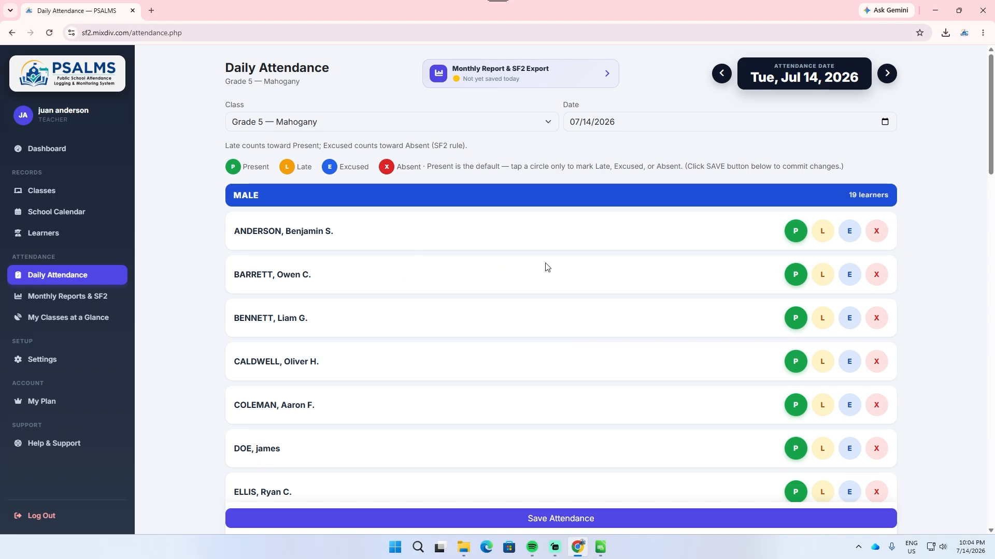
{"action": "scroll", "coordinate": [513, 254], "scroll_direction": "down", "scroll_amount": 2}
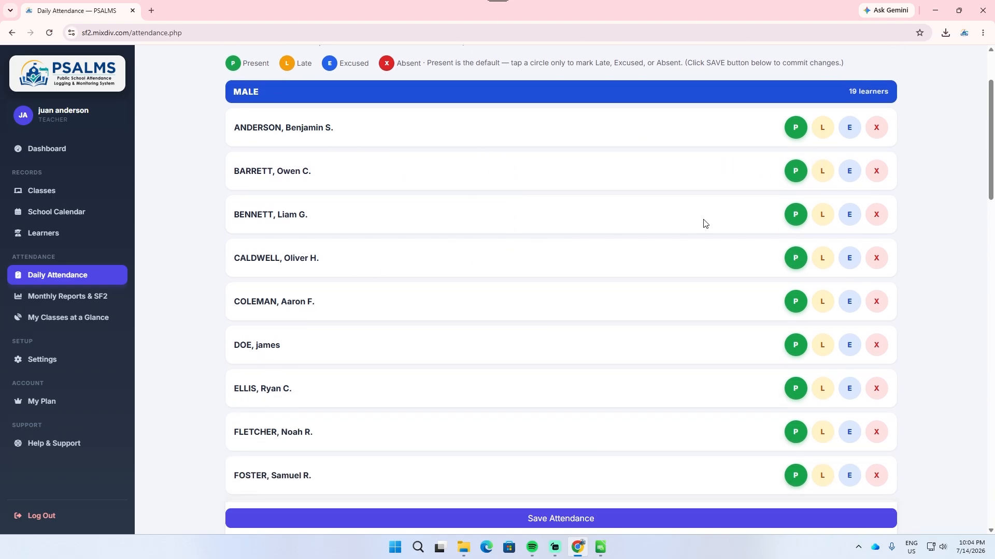
{"action": "scroll", "coordinate": [604, 268], "scroll_direction": "up", "scroll_amount": 2}
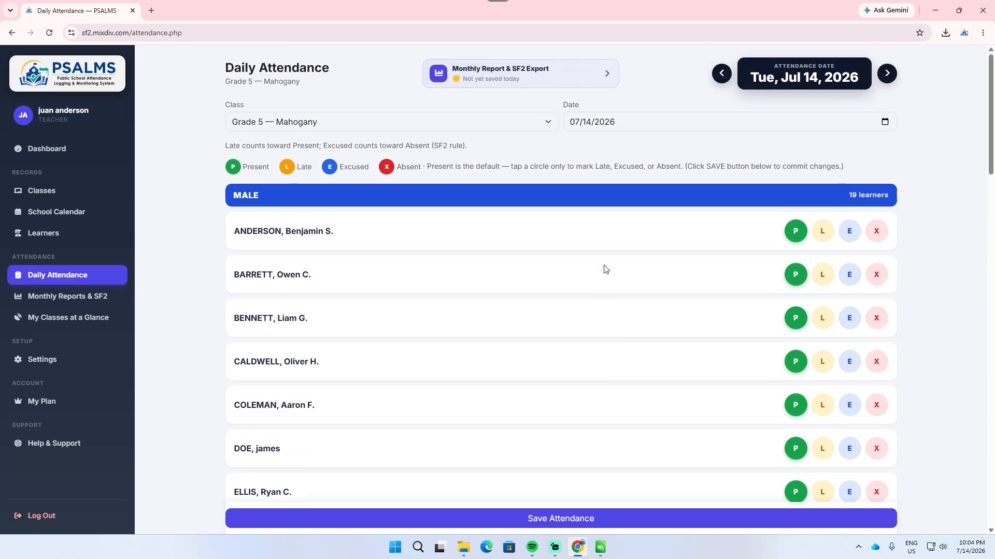
{"action": "left_click", "coordinate": [978, 557]}
{"action": "left_click", "coordinate": [978, 556]}
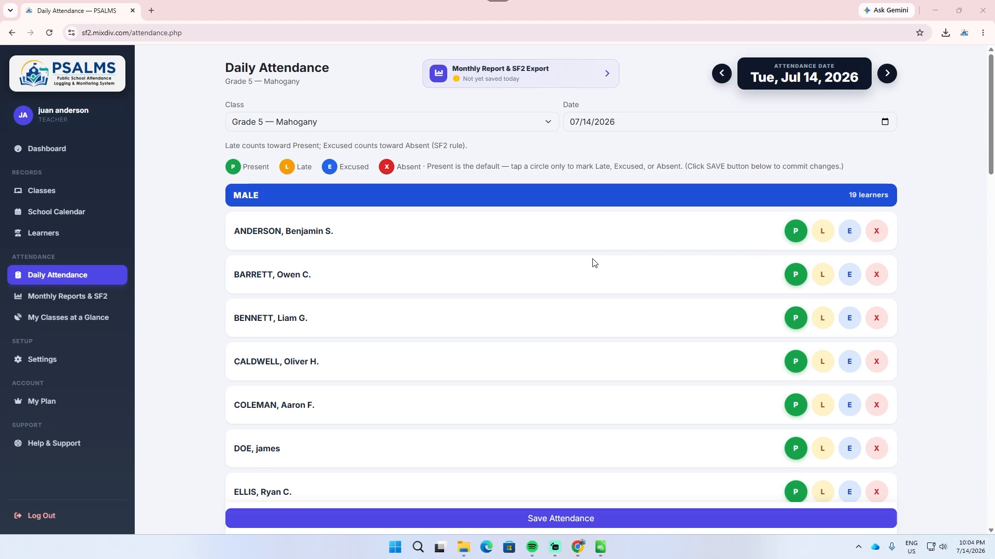
Step: Mark the first male learner as Absent and the third male learner as Excused for 07/14/2026
{"action": "scroll", "coordinate": [715, 251], "scroll_direction": "down", "scroll_amount": 1}
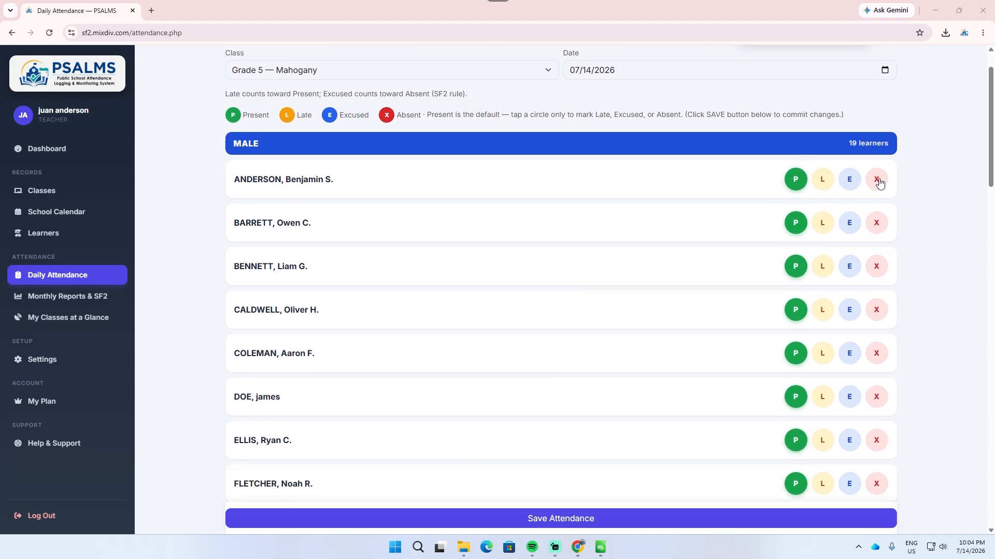
{"action": "left_click", "coordinate": [876, 180]}
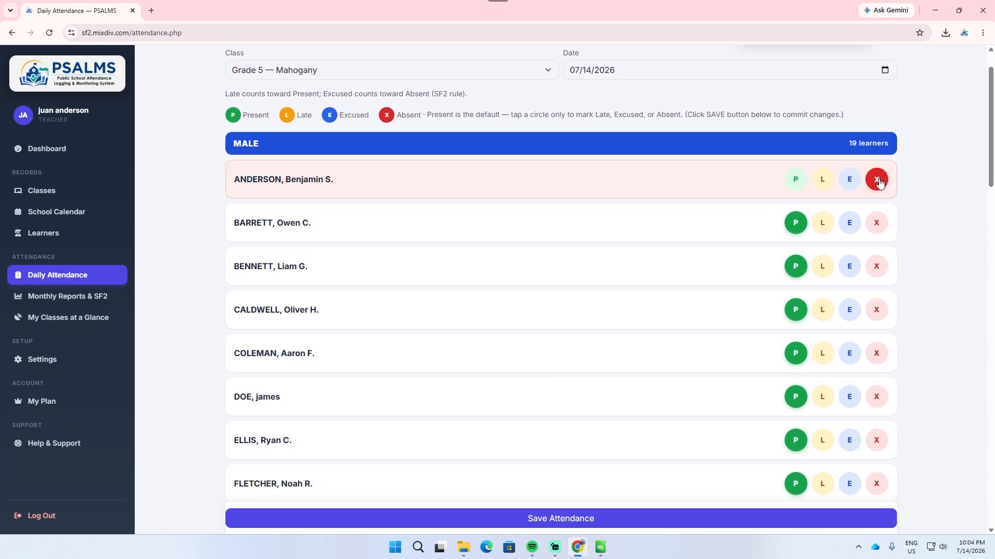
{"action": "left_click", "coordinate": [849, 267]}
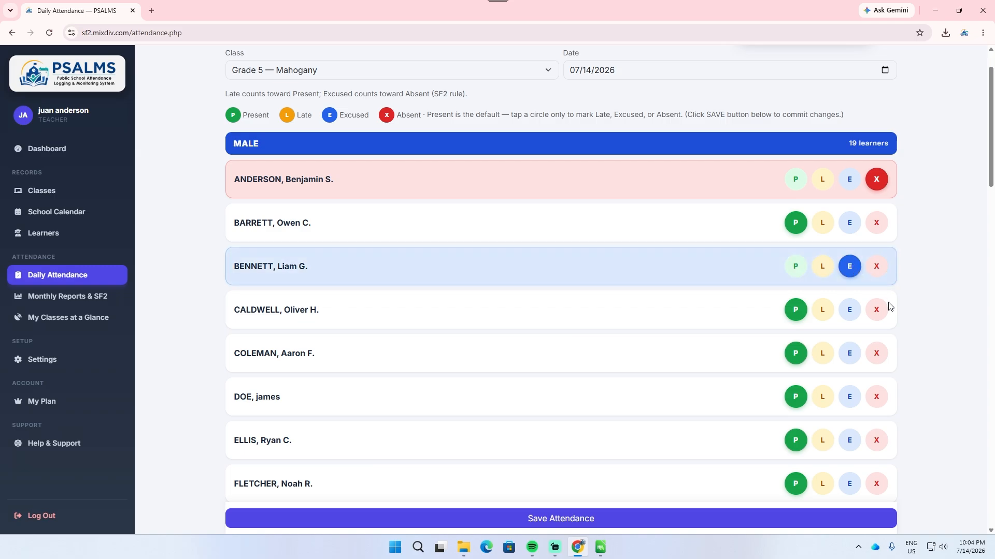
{"action": "scroll", "coordinate": [897, 303], "scroll_direction": "up", "scroll_amount": 1}
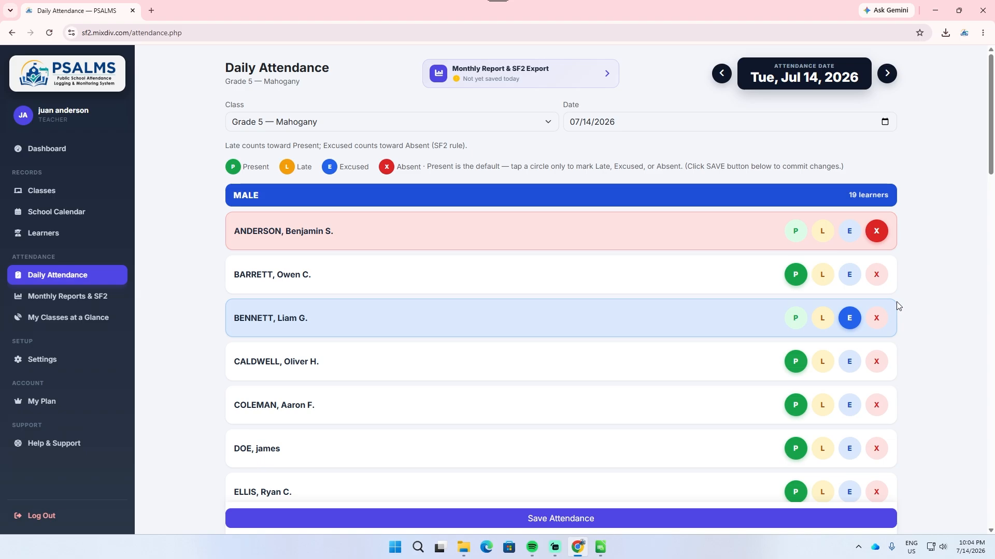
Step: Mark the fifth, sixth and eighth male learners as Absent in the same day's attendance
{"action": "scroll", "coordinate": [896, 311], "scroll_direction": "down", "scroll_amount": 1}
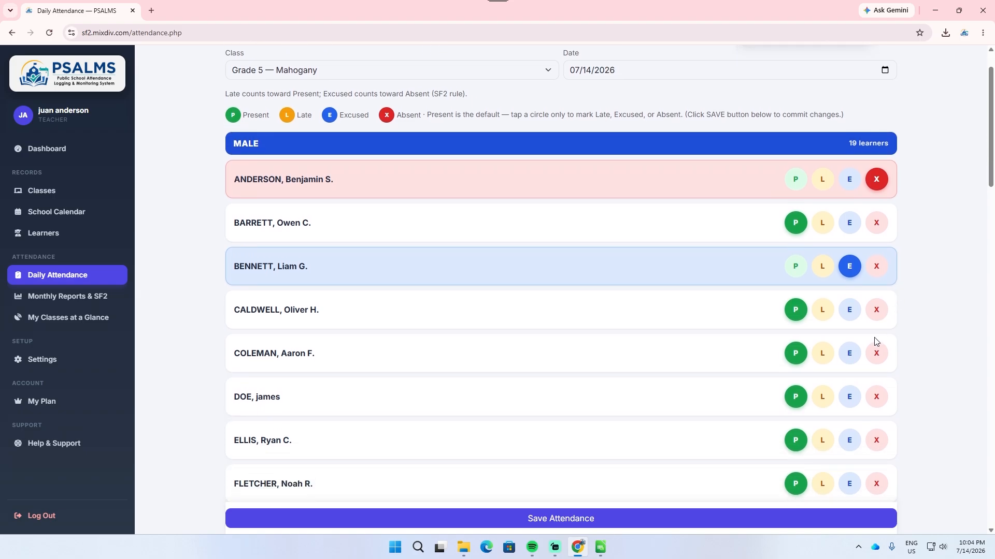
{"action": "left_click", "coordinate": [876, 351]}
{"action": "scroll", "coordinate": [890, 350], "scroll_direction": "down", "scroll_amount": 1}
{"action": "left_click", "coordinate": [876, 345]}
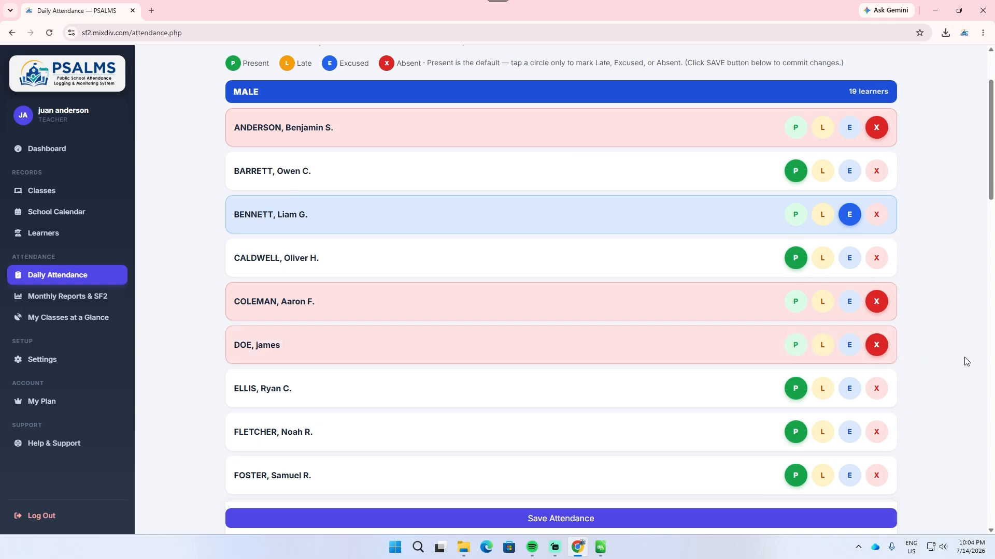
{"action": "scroll", "coordinate": [933, 368], "scroll_direction": "down", "scroll_amount": 1}
{"action": "left_click", "coordinate": [876, 380]}
{"action": "scroll", "coordinate": [931, 366], "scroll_direction": "down", "scroll_amount": 1}
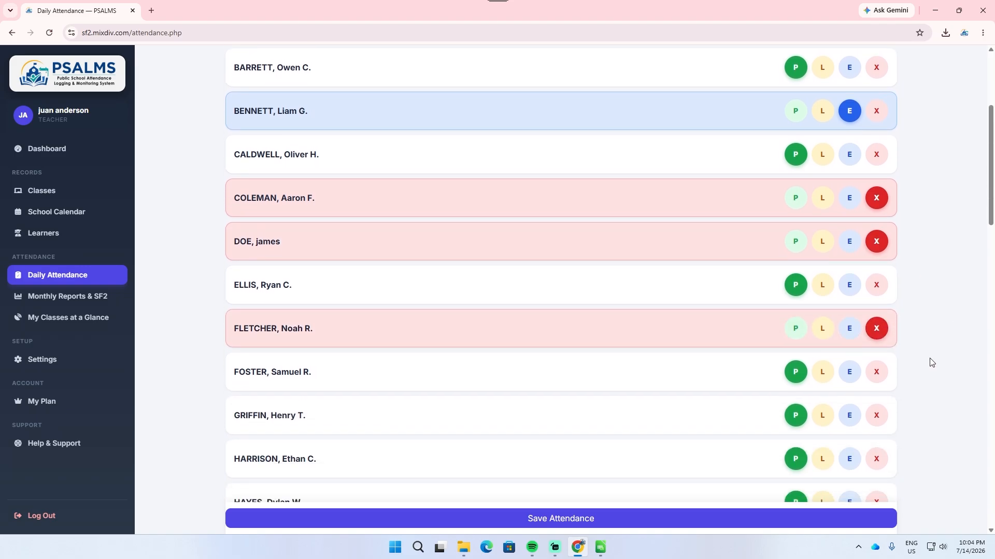
{"action": "scroll", "coordinate": [931, 363], "scroll_direction": "down", "scroll_amount": 3}
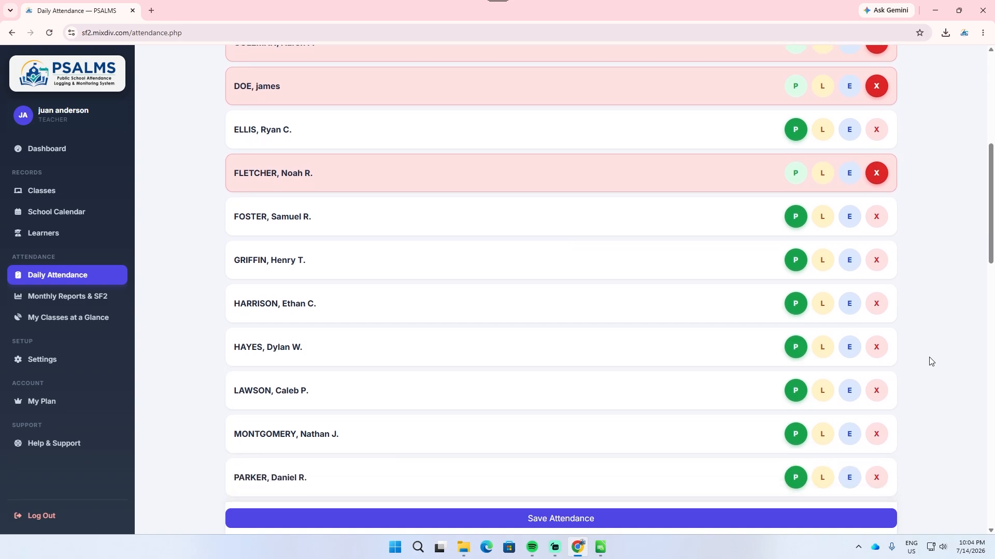
{"action": "scroll", "coordinate": [917, 328], "scroll_direction": "up", "scroll_amount": 1}
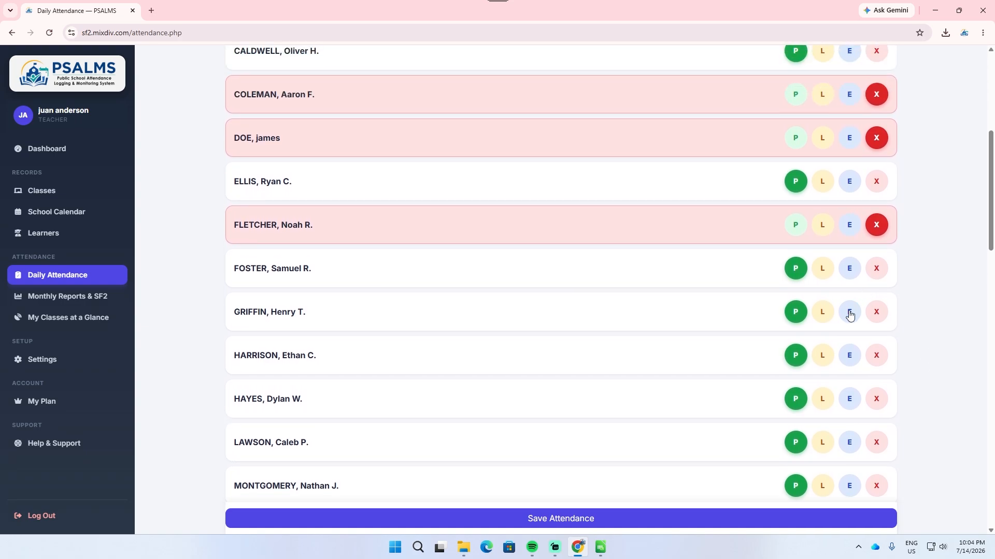
Step: Mark the tenth male learner as Excused and the eleventh male learner as Late for 07/14/2026
{"action": "left_click", "coordinate": [849, 312]}
{"action": "left_click", "coordinate": [822, 356]}
Step: Mark the first female learner as Absent, the third as Excused and the fourth as Late for the same day
{"action": "scroll", "coordinate": [920, 352], "scroll_direction": "down", "scroll_amount": 1}
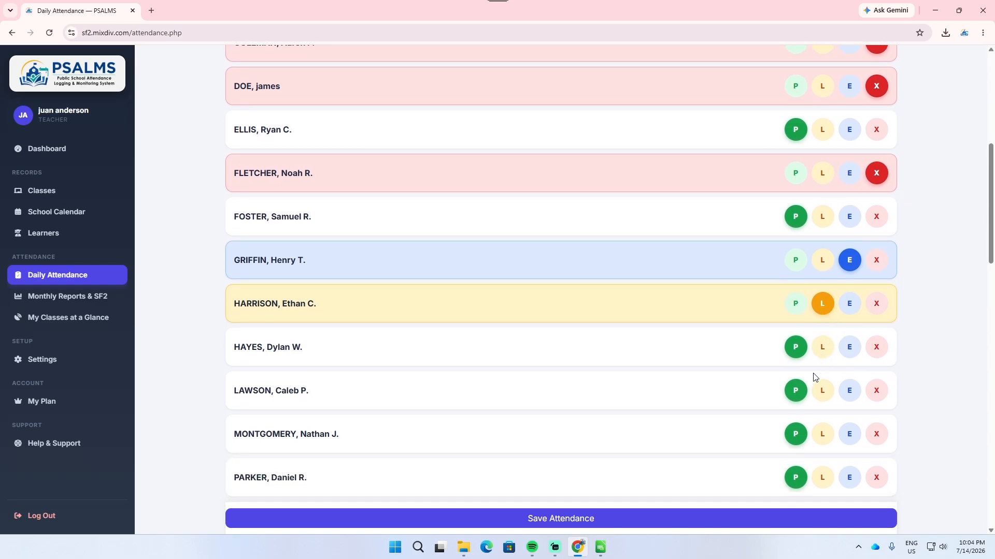
{"action": "scroll", "coordinate": [852, 394], "scroll_direction": "down", "scroll_amount": 1}
{"action": "scroll", "coordinate": [852, 393], "scroll_direction": "down", "scroll_amount": 9}
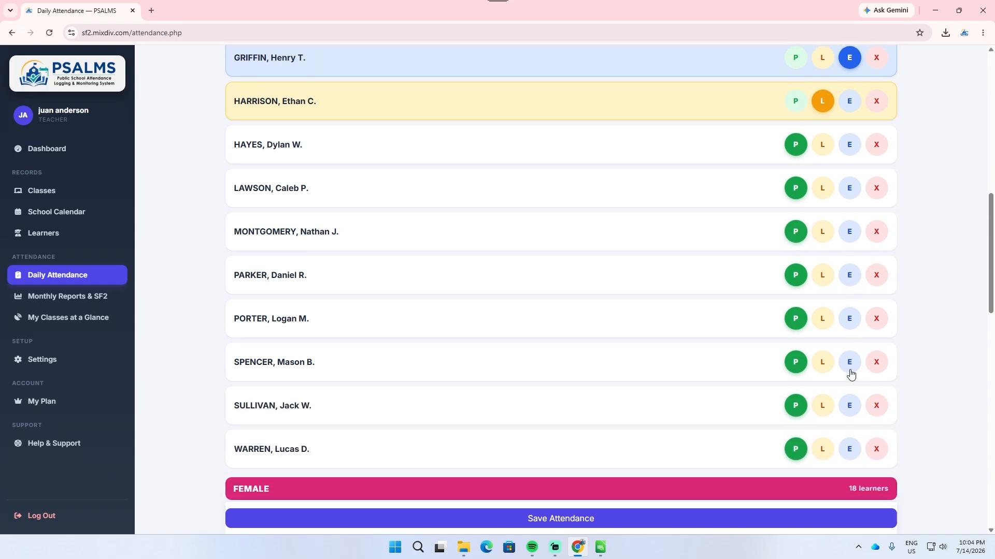
{"action": "scroll", "coordinate": [852, 373], "scroll_direction": "down", "scroll_amount": 2}
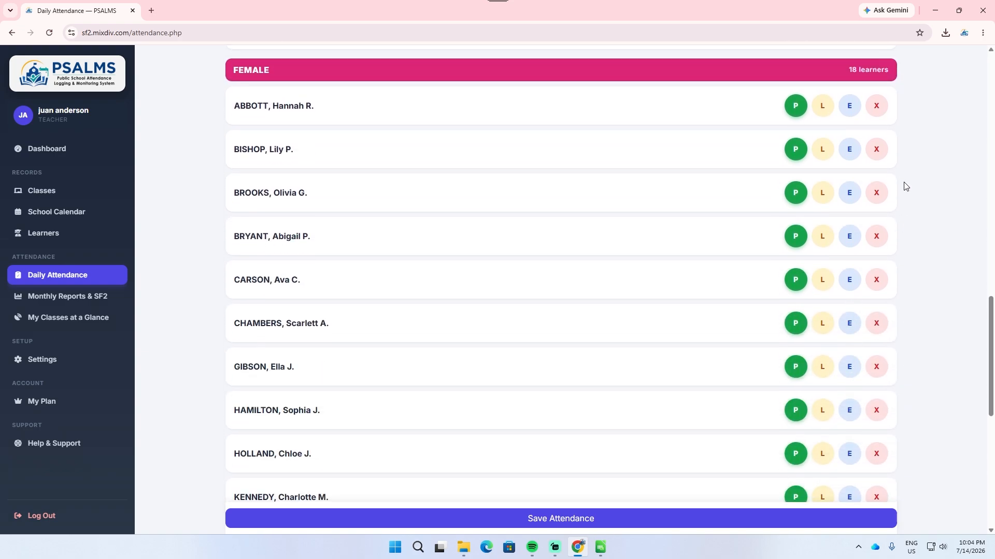
{"action": "left_click", "coordinate": [876, 106]}
{"action": "left_click", "coordinate": [849, 193]}
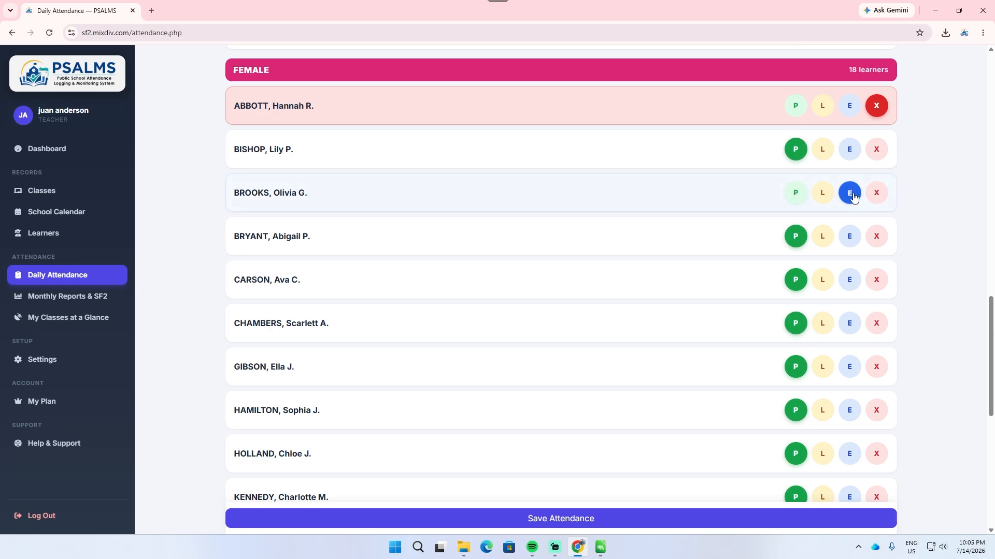
{"action": "left_click", "coordinate": [822, 236]}
Step: Mark the eighth, thirteenth and sixteenth female learners as Absent and the eleventh female learner as Late
{"action": "scroll", "coordinate": [879, 283], "scroll_direction": "down", "scroll_amount": 3}
{"action": "left_click", "coordinate": [877, 262]}
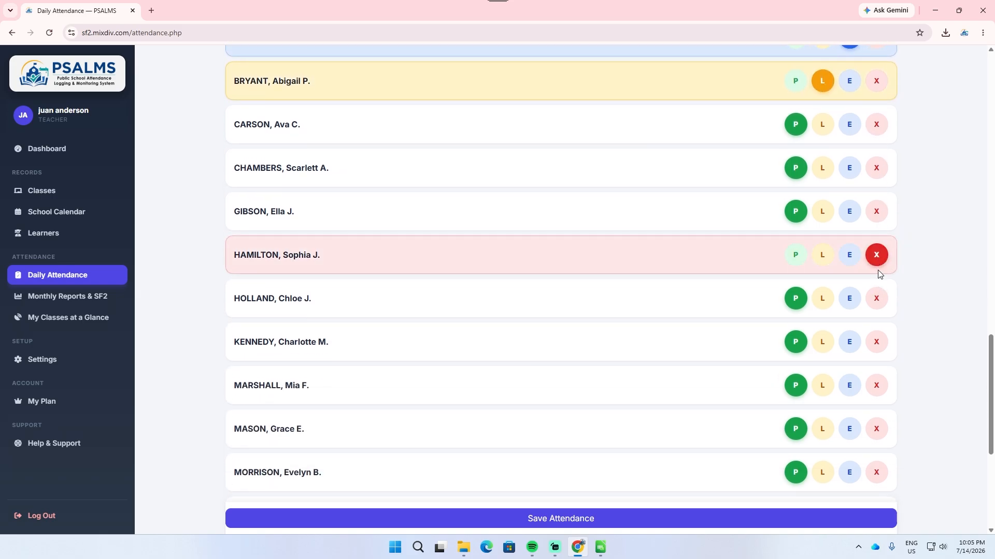
{"action": "scroll", "coordinate": [876, 305], "scroll_direction": "down", "scroll_amount": 1}
{"action": "left_click", "coordinate": [822, 333]}
{"action": "scroll", "coordinate": [877, 332], "scroll_direction": "down", "scroll_amount": 2}
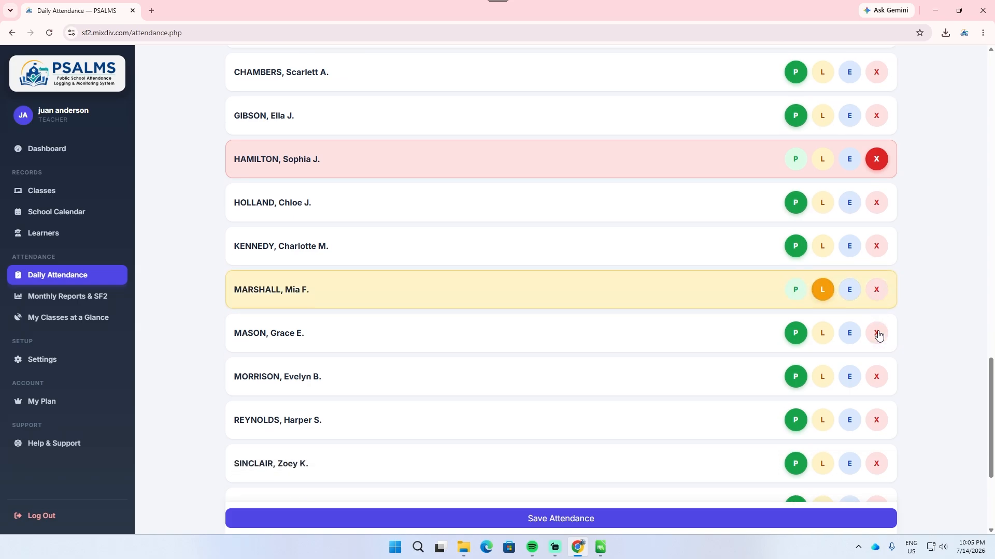
{"action": "left_click", "coordinate": [876, 317]}
{"action": "scroll", "coordinate": [906, 350], "scroll_direction": "down", "scroll_amount": 3}
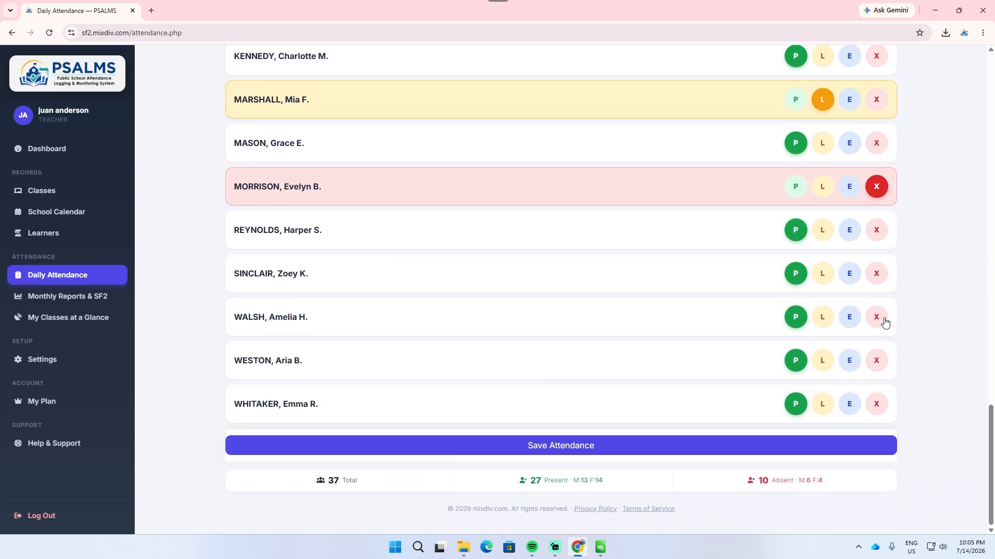
{"action": "left_click", "coordinate": [876, 317]}
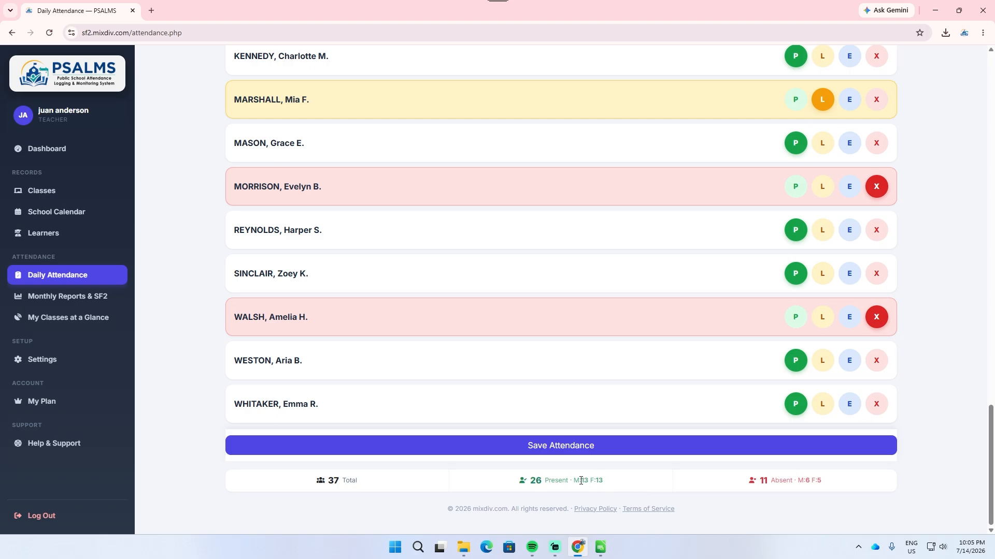
Step: Check the present and absent totals for male and female learners, and save the attendance for 07/14/2026
{"action": "left_click_drag", "start_coordinate": [574, 481], "coordinate": [612, 487]}
{"action": "left_click", "coordinate": [675, 492]}
{"action": "left_click_drag", "start_coordinate": [762, 482], "coordinate": [784, 483]}
{"action": "left_click", "coordinate": [802, 484]}
{"action": "left_click", "coordinate": [663, 447]}
{"action": "scroll", "coordinate": [674, 466], "scroll_direction": "down", "scroll_amount": 1}
{"action": "scroll", "coordinate": [676, 415], "scroll_direction": "up", "scroll_amount": 1}
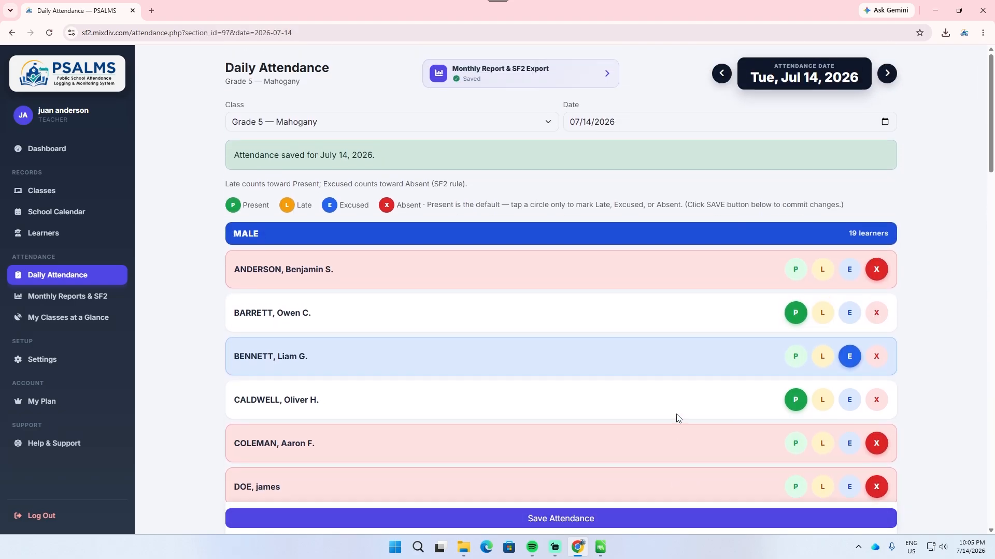
{"action": "left_click_drag", "start_coordinate": [245, 155], "coordinate": [371, 160]}
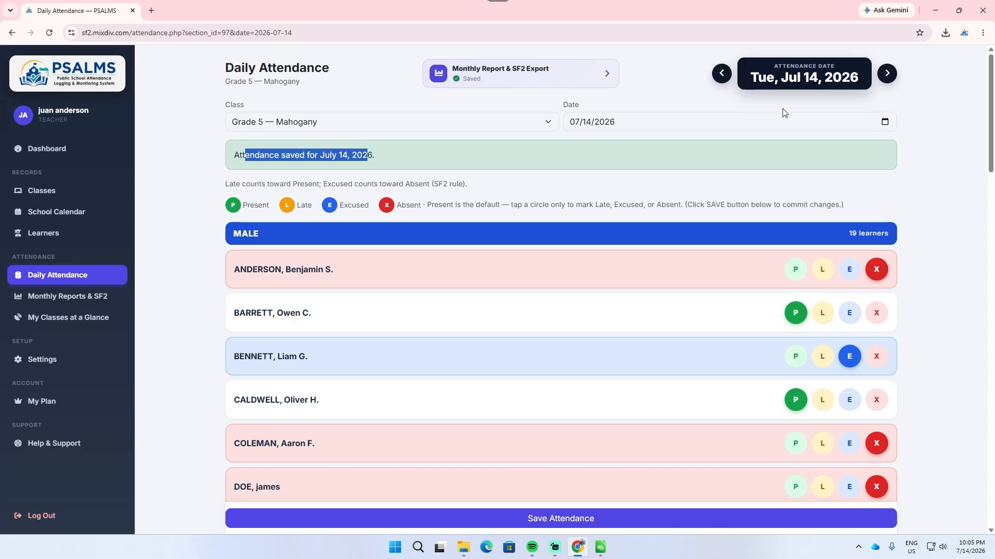
Step: Browse the daily attendance sheets of neighbouring dates, between July 16 and July 11, 2026
{"action": "left_click", "coordinate": [722, 74]}
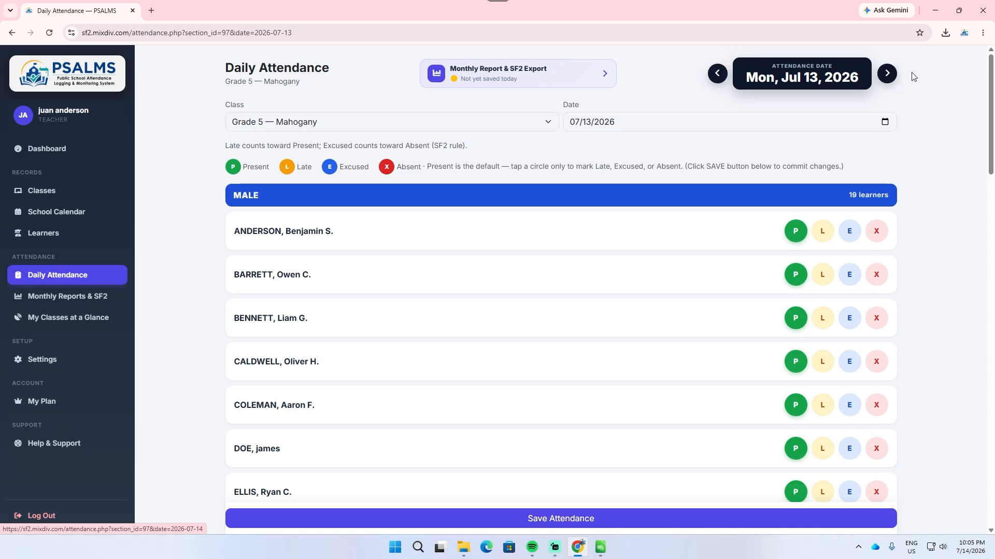
{"action": "left_click", "coordinate": [887, 74]}
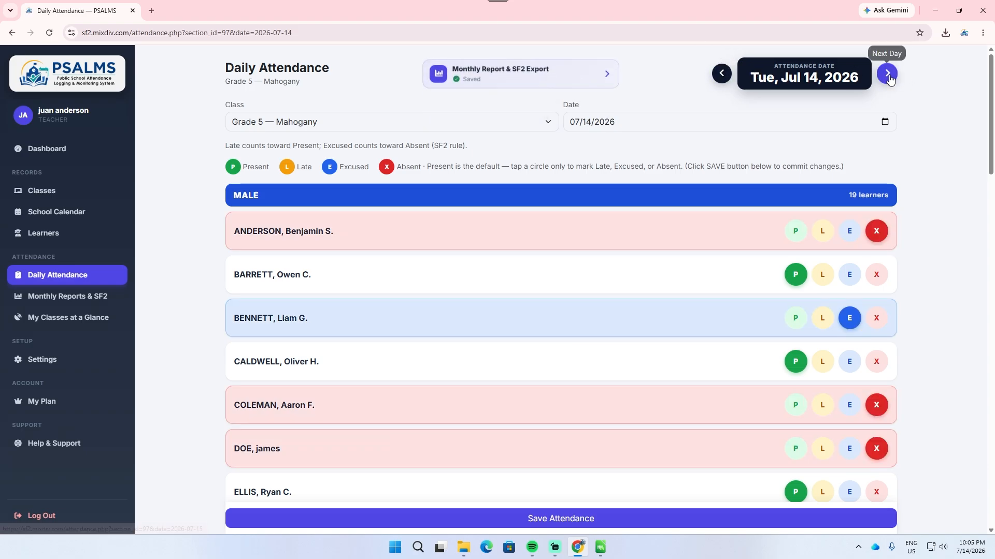
{"action": "left_click", "coordinate": [886, 73]}
{"action": "left_click", "coordinate": [888, 74]}
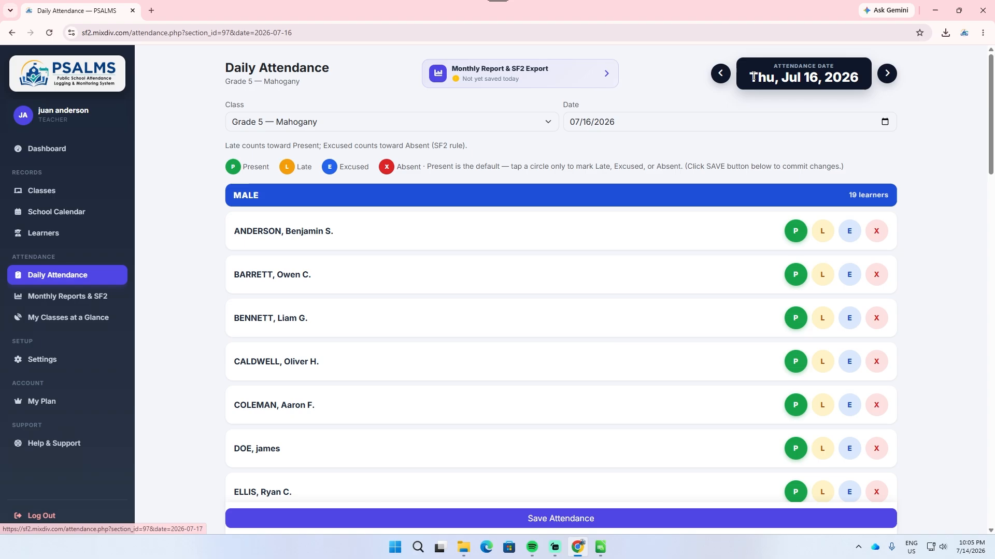
{"action": "left_click", "coordinate": [722, 73]}
{"action": "left_click", "coordinate": [722, 73]}
{"action": "left_click", "coordinate": [723, 76]}
{"action": "left_click", "coordinate": [724, 77]}
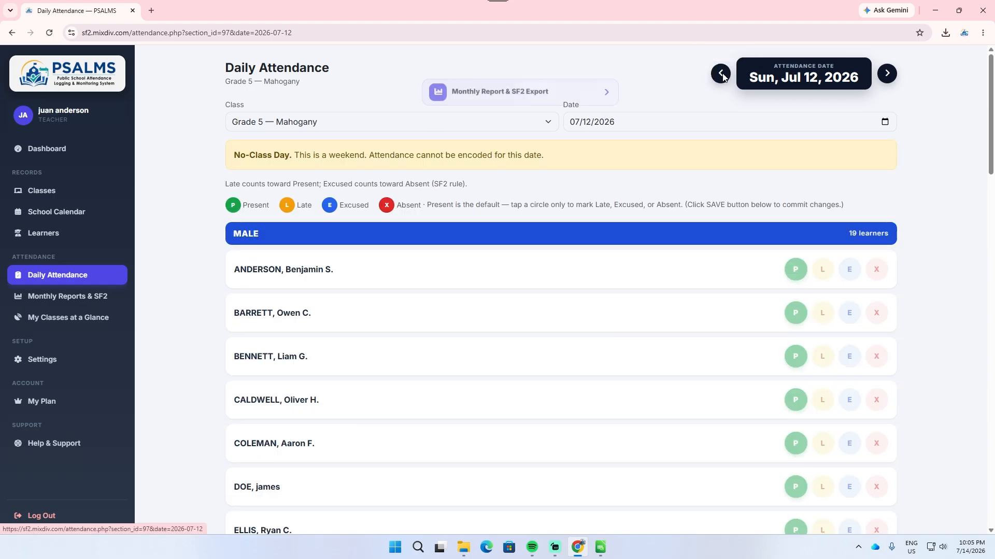
{"action": "left_click", "coordinate": [725, 77]}
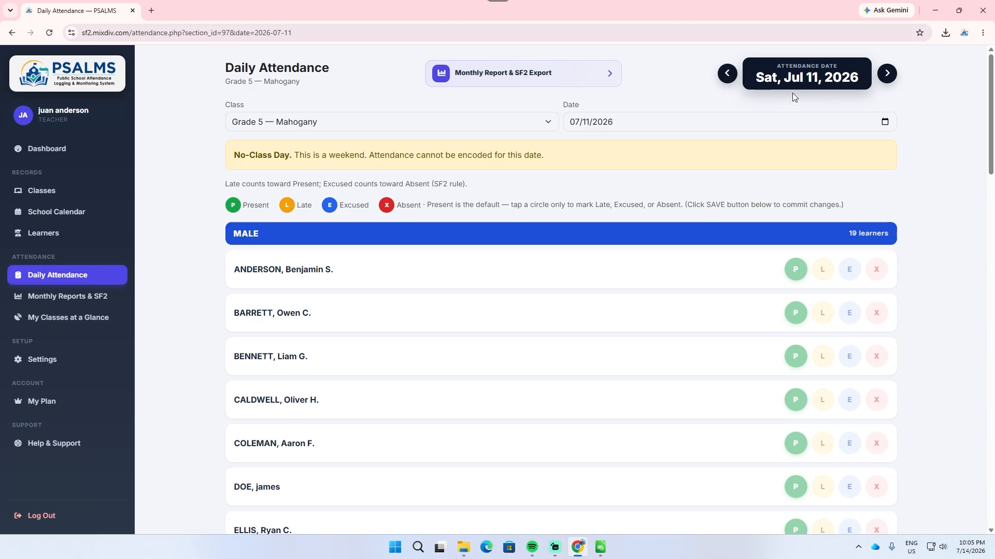
Step: Examine the attendance sheets for the weekend dates July 11 and July 12, 2026, including their notice and status marks
{"action": "left_click_drag", "start_coordinate": [812, 291], "coordinate": [692, 315]}
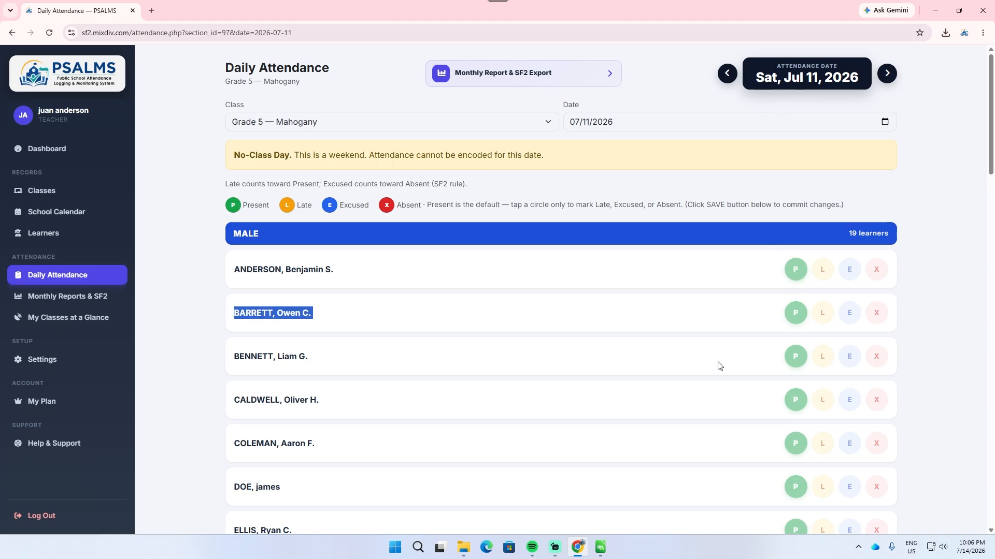
{"action": "scroll", "coordinate": [784, 371], "scroll_direction": "down", "scroll_amount": 2}
{"action": "scroll", "coordinate": [841, 372], "scroll_direction": "down", "scroll_amount": 6}
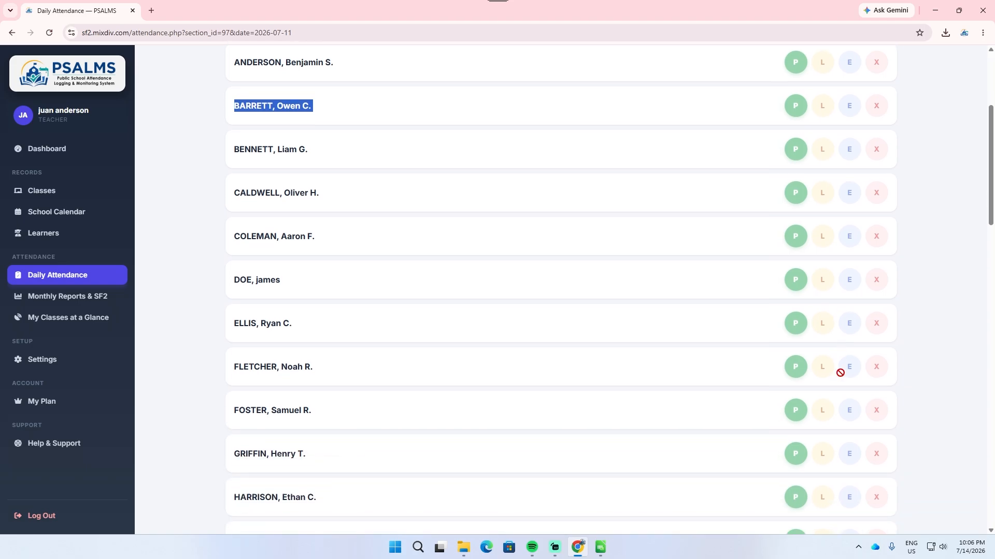
{"action": "scroll", "coordinate": [839, 373], "scroll_direction": "up", "scroll_amount": 8}
{"action": "left_click_drag", "start_coordinate": [234, 159], "coordinate": [290, 157]}
{"action": "left_click", "coordinate": [887, 73]}
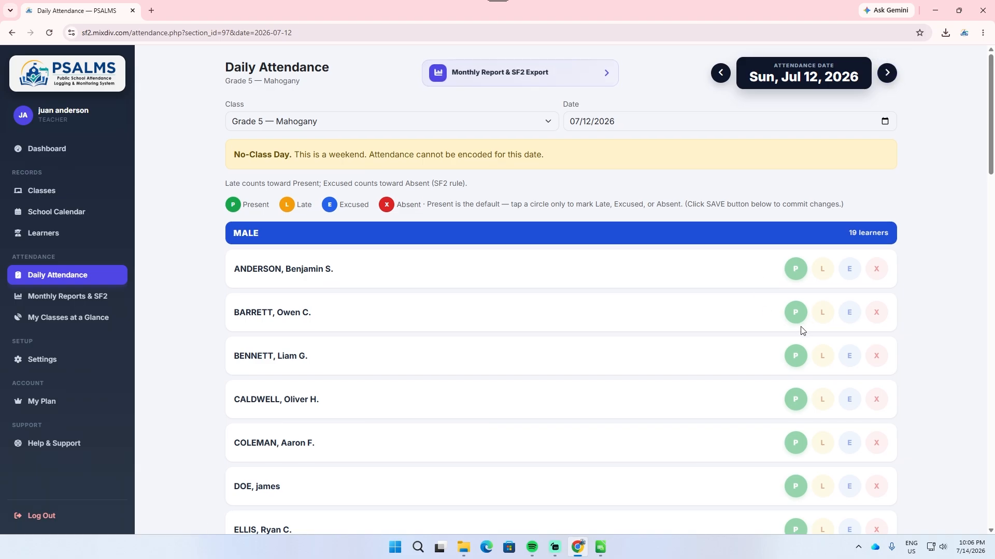
{"action": "scroll", "coordinate": [782, 291], "scroll_direction": "down", "scroll_amount": 3}
{"action": "scroll", "coordinate": [798, 249], "scroll_direction": "up", "scroll_amount": 3}
Step: Go to the 07/10/2026 attendance and mark the first and third male learners as Absent and the fourth as Late
{"action": "left_click", "coordinate": [719, 76]}
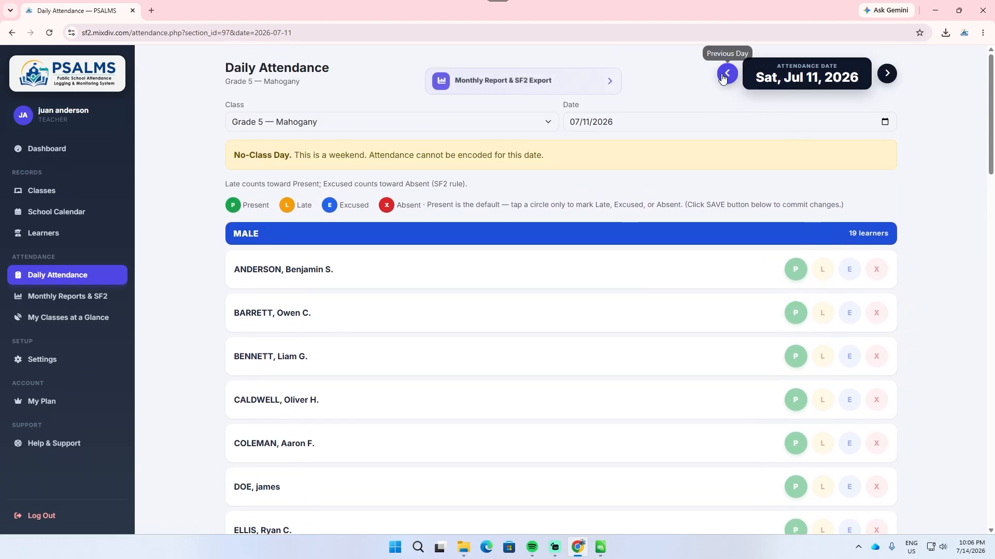
{"action": "left_click", "coordinate": [724, 76]}
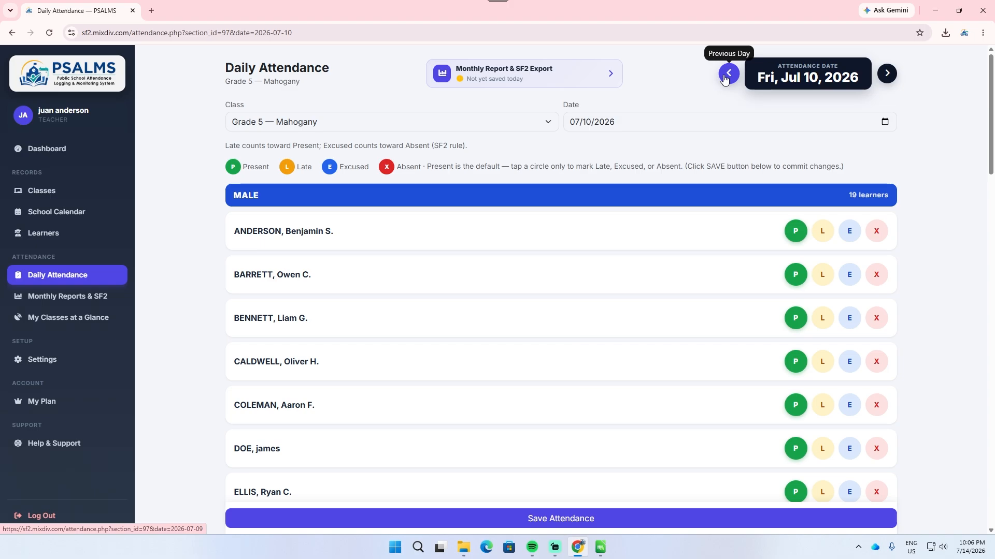
{"action": "scroll", "coordinate": [875, 197], "scroll_direction": "down", "scroll_amount": 1}
{"action": "left_click", "coordinate": [876, 180]}
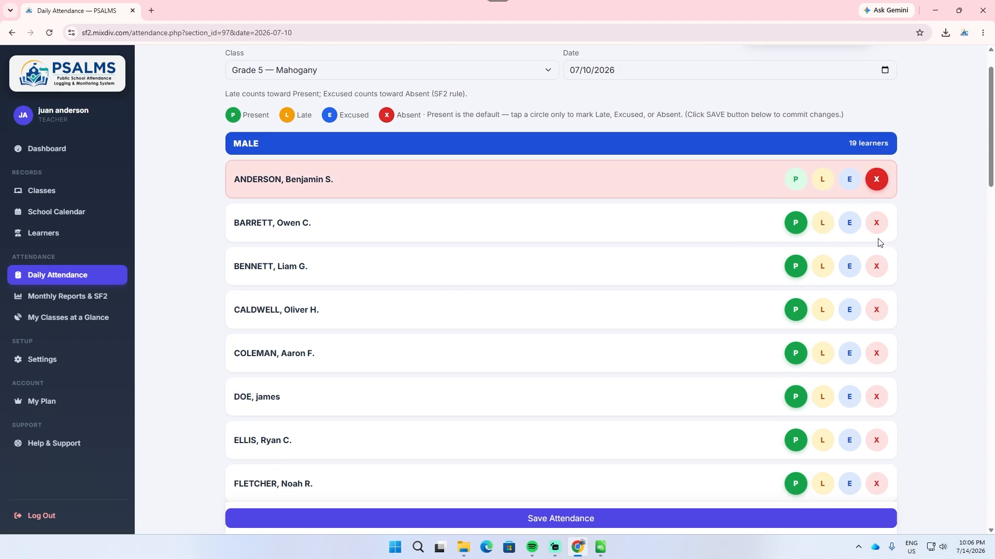
{"action": "left_click", "coordinate": [876, 267]}
{"action": "left_click", "coordinate": [822, 311]}
Step: Mark the twelfth, thirteenth and fourteenth male learners as Absent and save the attendance for 07/10/2026
{"action": "scroll", "coordinate": [839, 319], "scroll_direction": "down", "scroll_amount": 3}
{"action": "scroll", "coordinate": [847, 319], "scroll_direction": "down", "scroll_amount": 4}
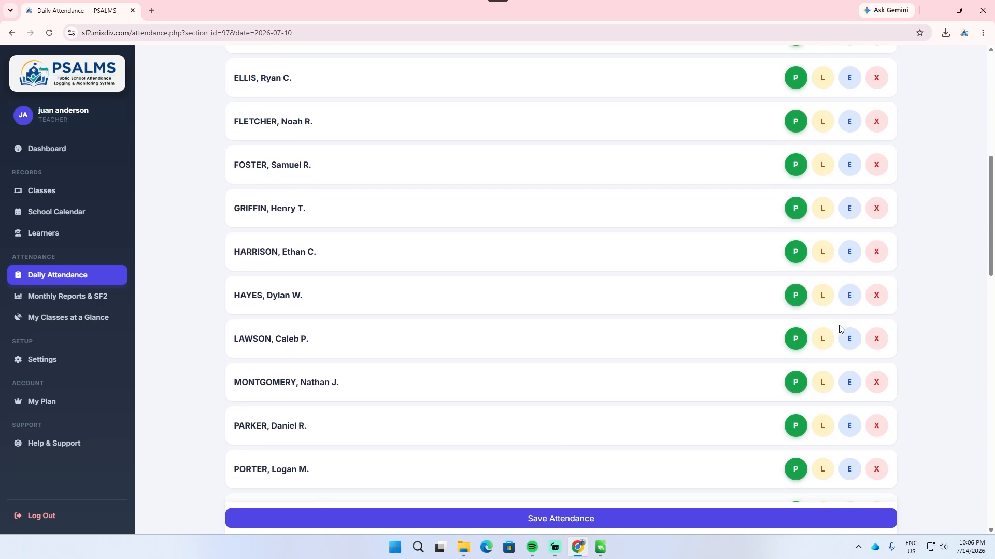
{"action": "left_click", "coordinate": [876, 296]}
{"action": "left_click", "coordinate": [876, 339]}
{"action": "left_click", "coordinate": [876, 382]}
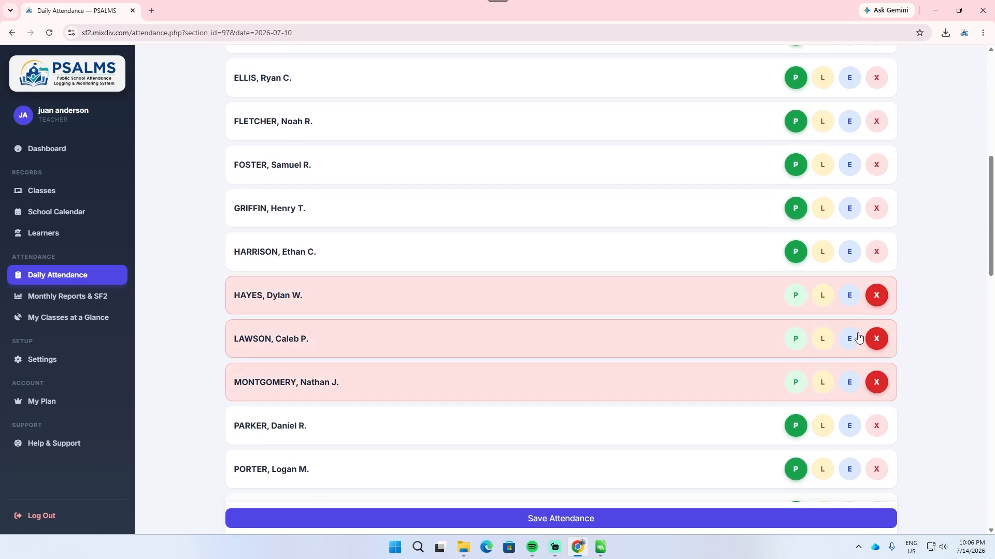
{"action": "left_click", "coordinate": [678, 519]}
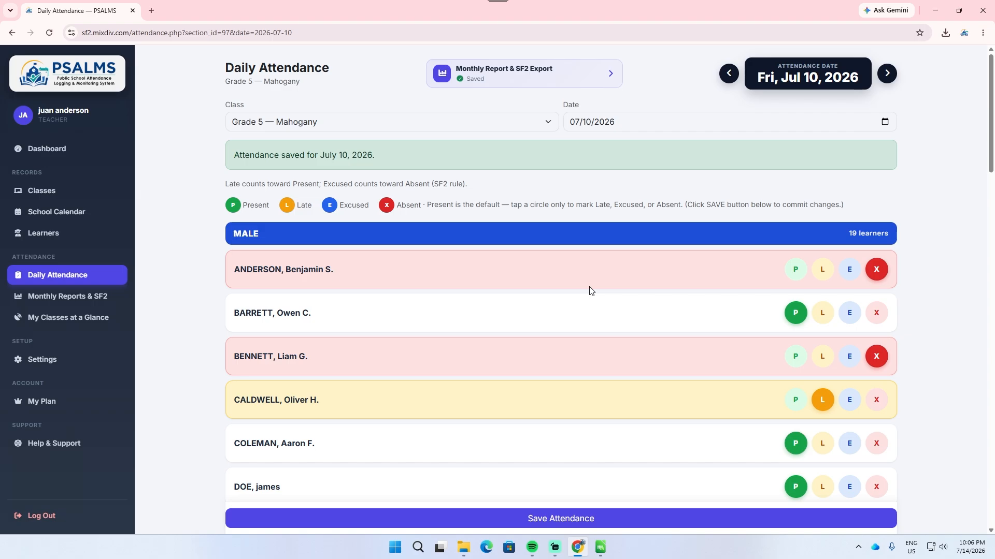
Step: Open the July 2026 monthly report and mark the fourth male learner Absent on July 8 and the sixth male learner Absent on July 6
{"action": "left_click", "coordinate": [523, 78]}
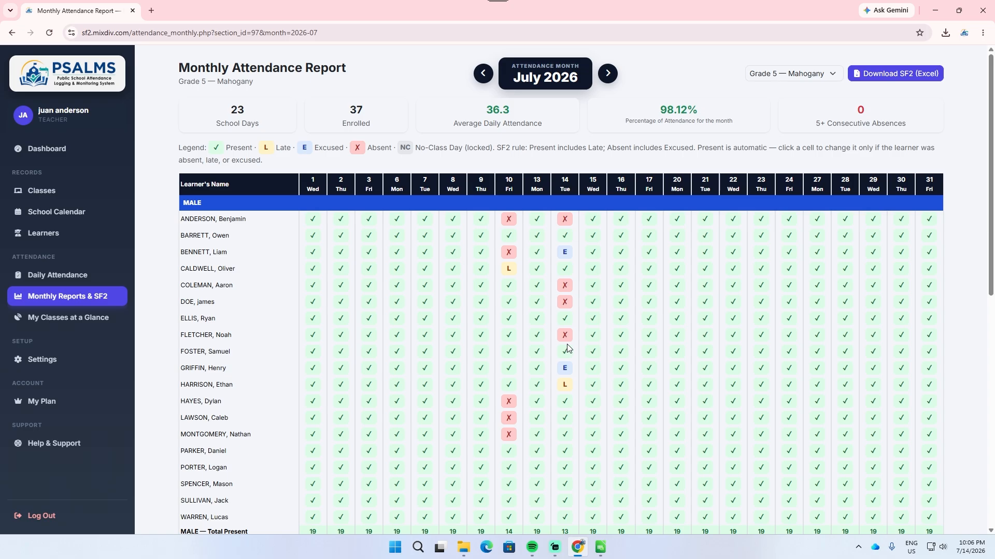
{"action": "scroll", "coordinate": [568, 349], "scroll_direction": "down", "scroll_amount": 1}
{"action": "left_click", "coordinate": [453, 219]}
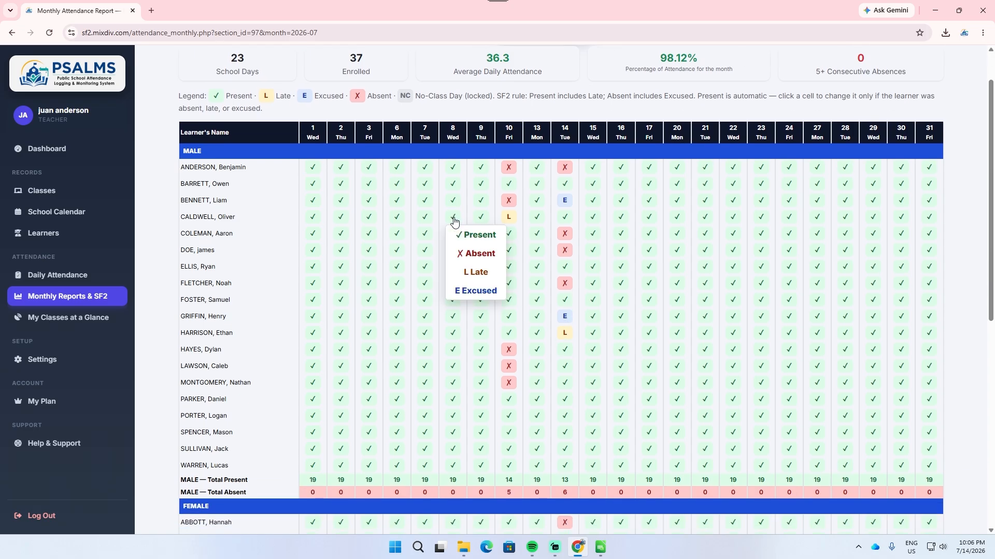
{"action": "left_click", "coordinate": [397, 250]}
{"action": "left_click", "coordinate": [414, 288]}
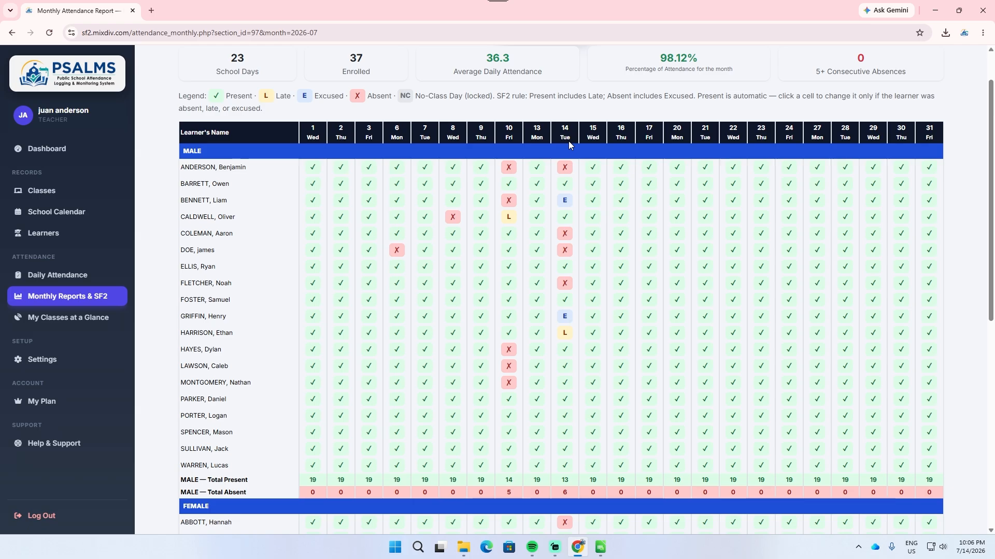
Step: Change the first male learner to Present on July 14 and the thirteenth male learner to Absent on July 6
{"action": "left_click", "coordinate": [569, 169]}
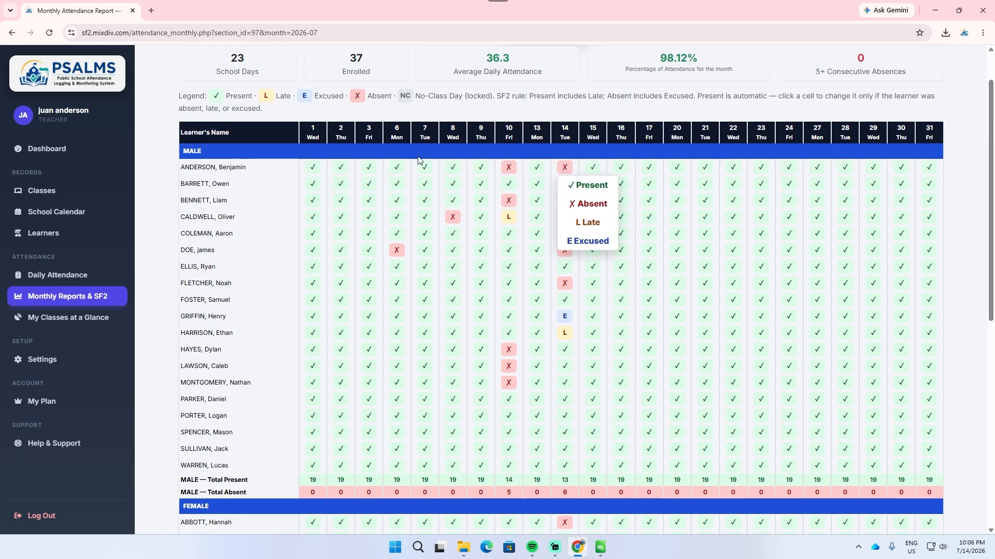
{"action": "left_click", "coordinate": [578, 186]}
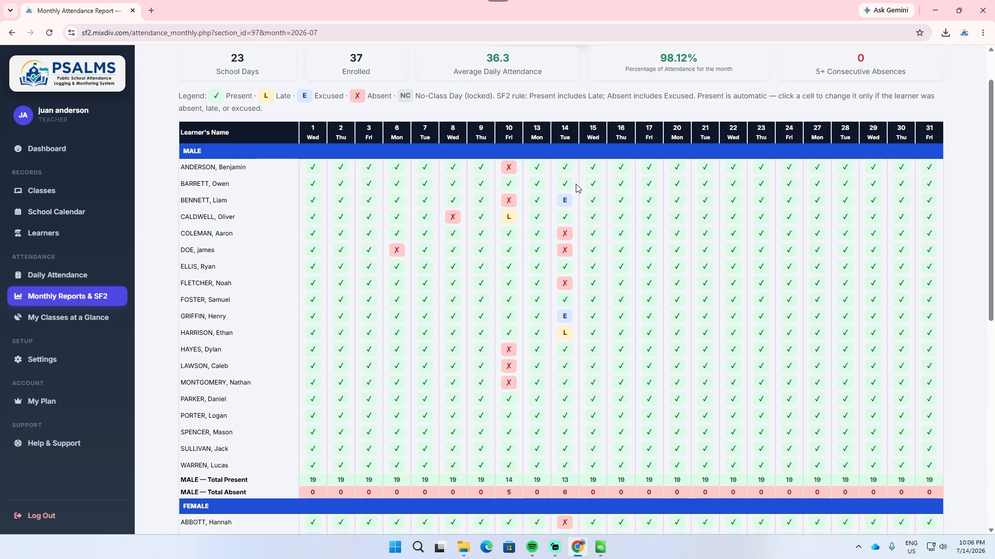
{"action": "left_click", "coordinate": [395, 368]}
{"action": "left_click", "coordinate": [421, 402]}
Step: Mark the fifth female learner Absent on July 10 and July 6, and the eighth female learner Absent on July 7
{"action": "scroll", "coordinate": [466, 394], "scroll_direction": "down", "scroll_amount": 4}
{"action": "left_click", "coordinate": [507, 382]}
{"action": "left_click", "coordinate": [532, 420]}
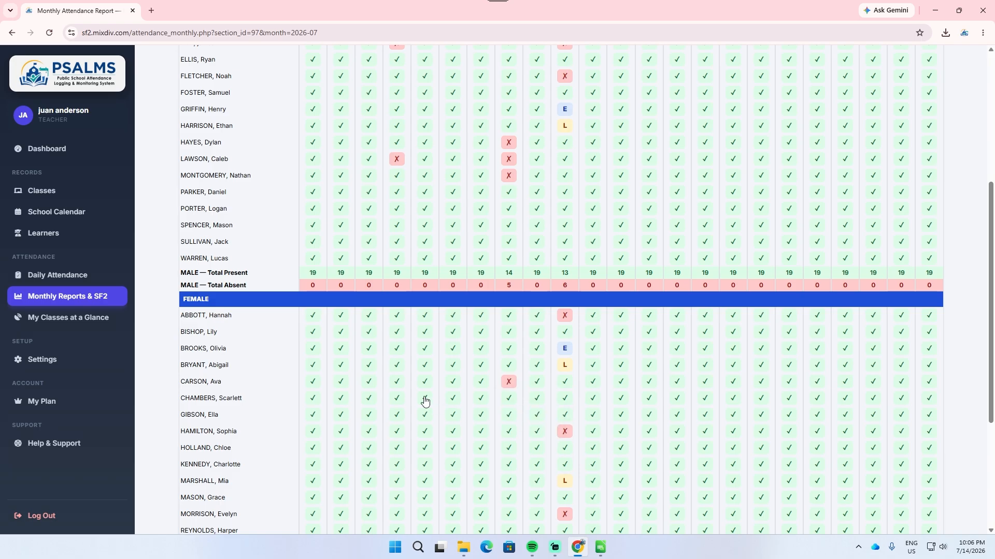
{"action": "left_click", "coordinate": [397, 381]}
{"action": "left_click", "coordinate": [417, 418]}
{"action": "left_click", "coordinate": [425, 431]}
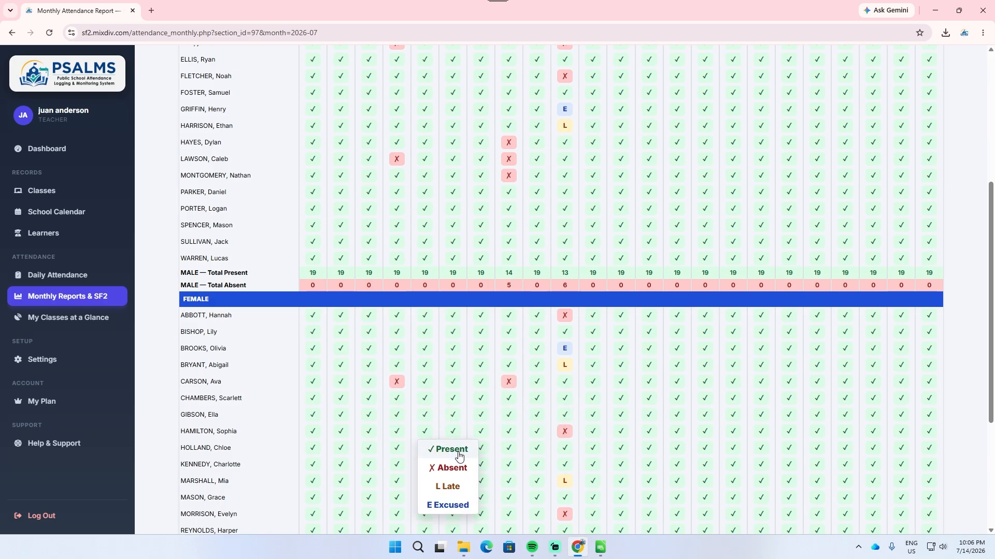
{"action": "left_click", "coordinate": [445, 467]}
Step: Mark the eighth and eleventh female learners as Absent on July 27 in the monthly report
{"action": "scroll", "coordinate": [777, 378], "scroll_direction": "down", "scroll_amount": 2}
{"action": "left_click", "coordinate": [817, 333]}
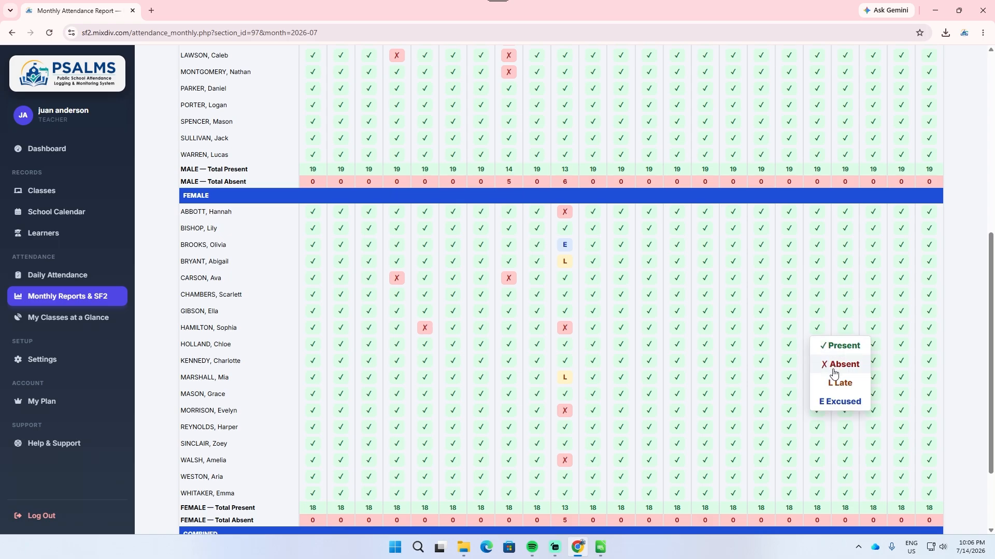
{"action": "left_click", "coordinate": [830, 364]}
{"action": "left_click", "coordinate": [816, 378]}
{"action": "left_click", "coordinate": [828, 415]}
Step: Save the edited attendance marks in the July 2026 monthly report
{"action": "scroll", "coordinate": [828, 414], "scroll_direction": "down", "scroll_amount": 2}
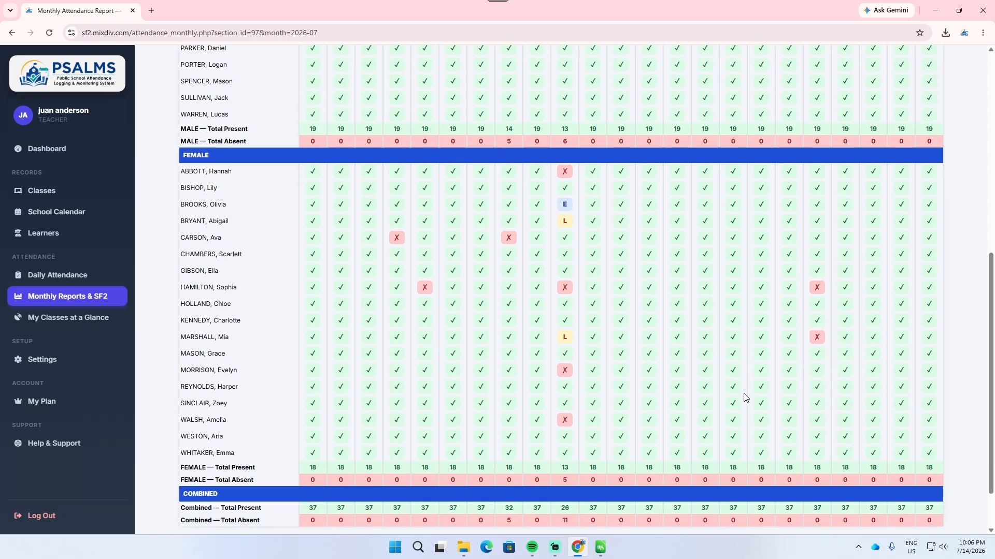
{"action": "left_click", "coordinate": [223, 486]}
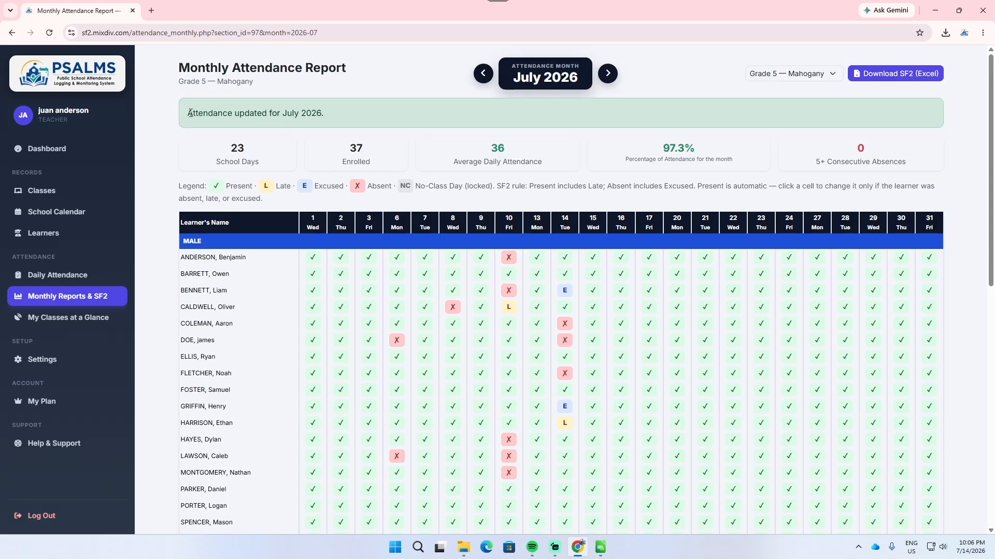
{"action": "left_click_drag", "start_coordinate": [189, 113], "coordinate": [320, 115]}
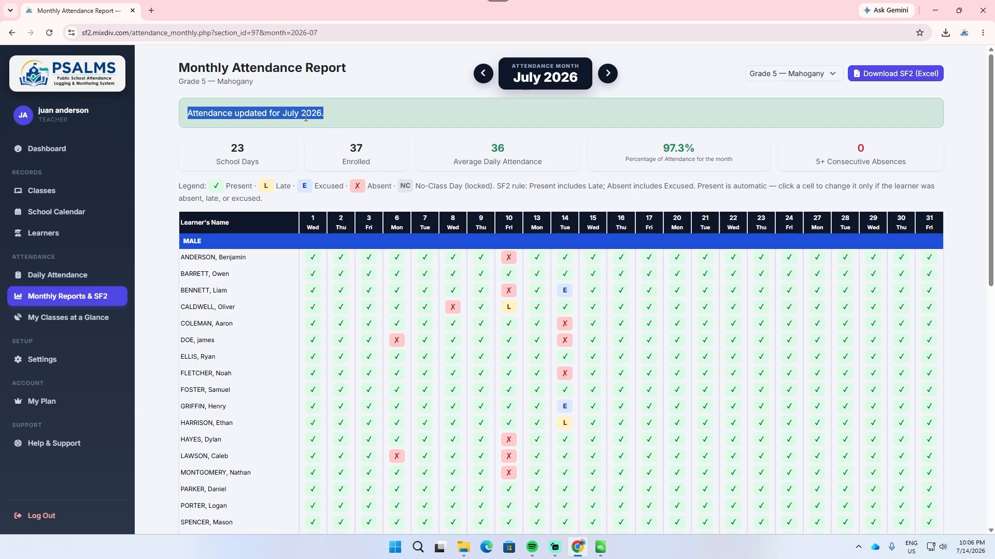
{"action": "left_click", "coordinate": [302, 119]}
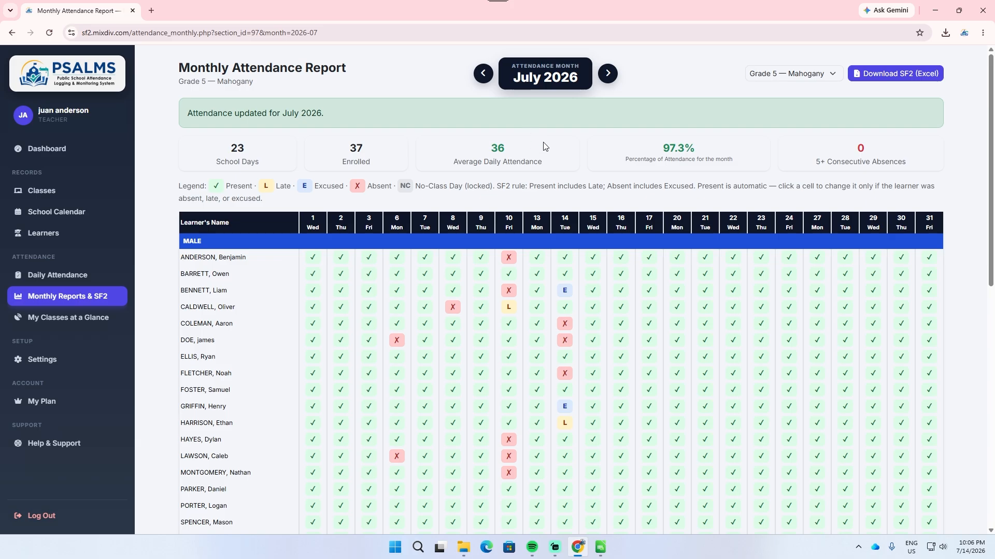
Step: Look through the June and May 2026 monthly attendance reports and return to the July 2026 report
{"action": "left_click", "coordinate": [483, 75]}
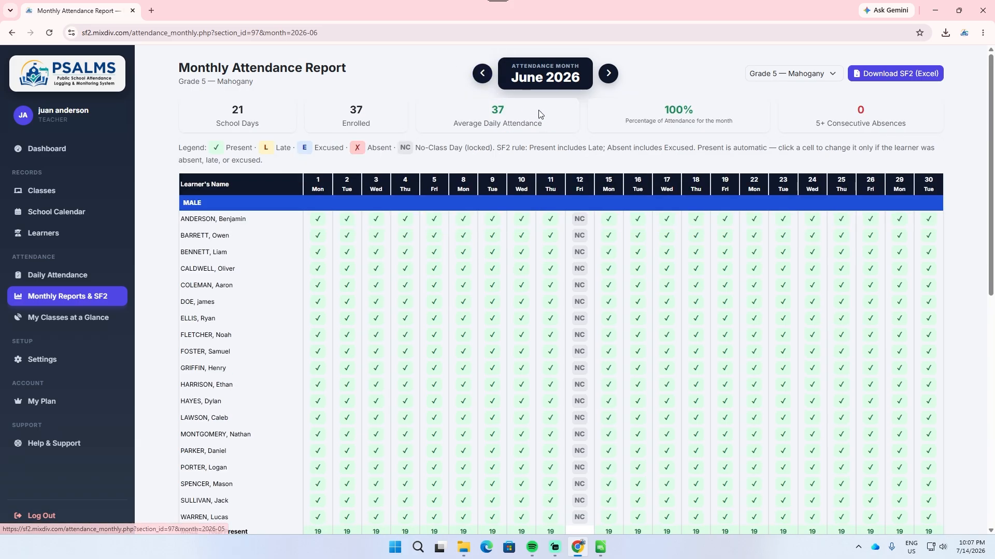
{"action": "left_click", "coordinate": [484, 76]}
{"action": "left_click", "coordinate": [607, 75]}
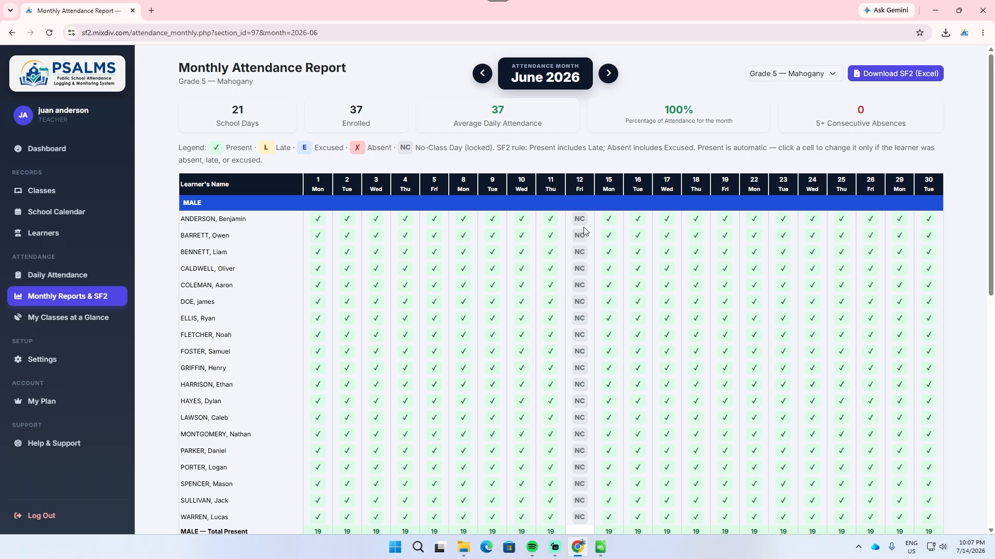
{"action": "left_click", "coordinate": [482, 75]}
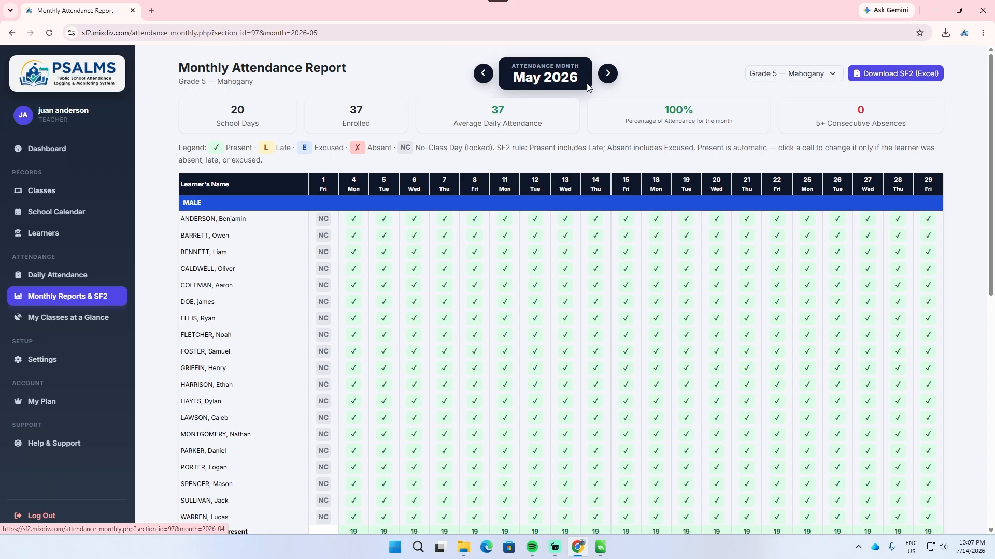
{"action": "left_click", "coordinate": [608, 77]}
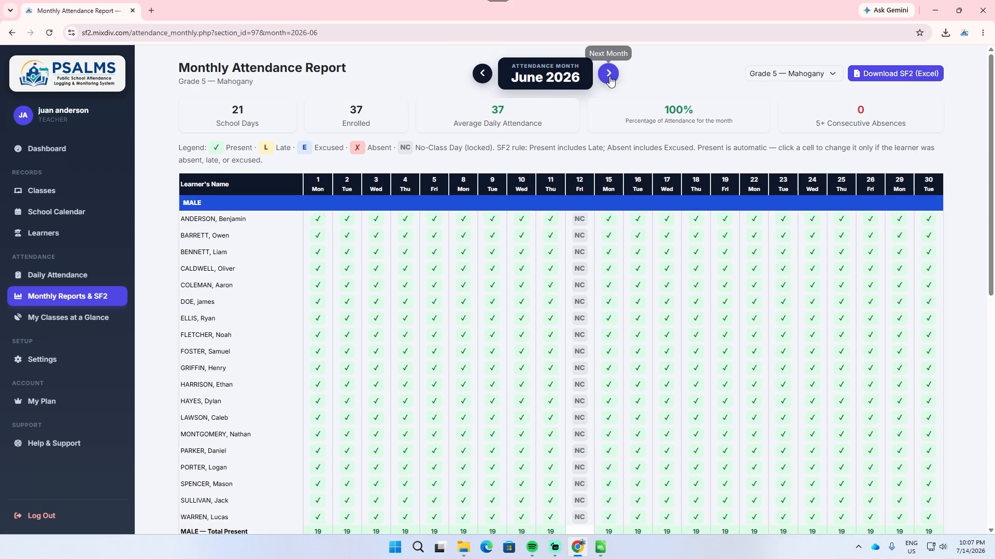
{"action": "left_click", "coordinate": [608, 78]}
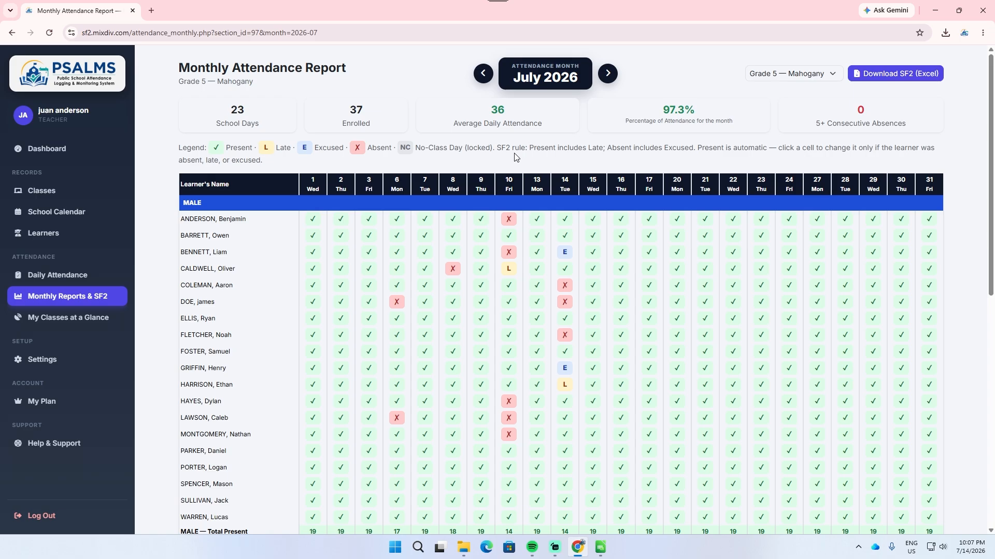
Step: Mark July 15, 2026 as a No-Class Day in the school calendar with reason Bad Weather and description "storm"
{"action": "left_click", "coordinate": [65, 216]}
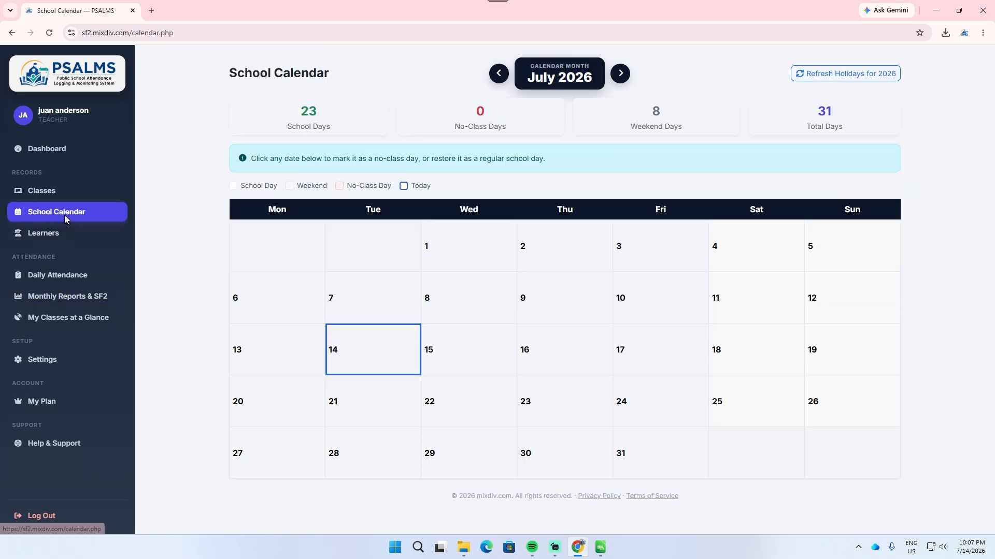
{"action": "left_click", "coordinate": [456, 351]}
{"action": "left_click", "coordinate": [478, 131]}
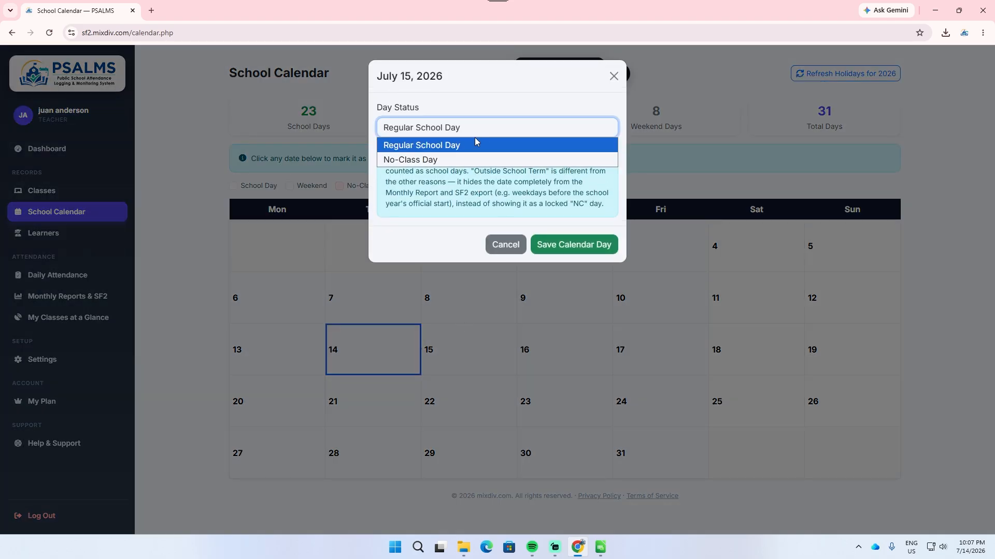
{"action": "left_click", "coordinate": [468, 160]}
{"action": "left_click", "coordinate": [475, 174]}
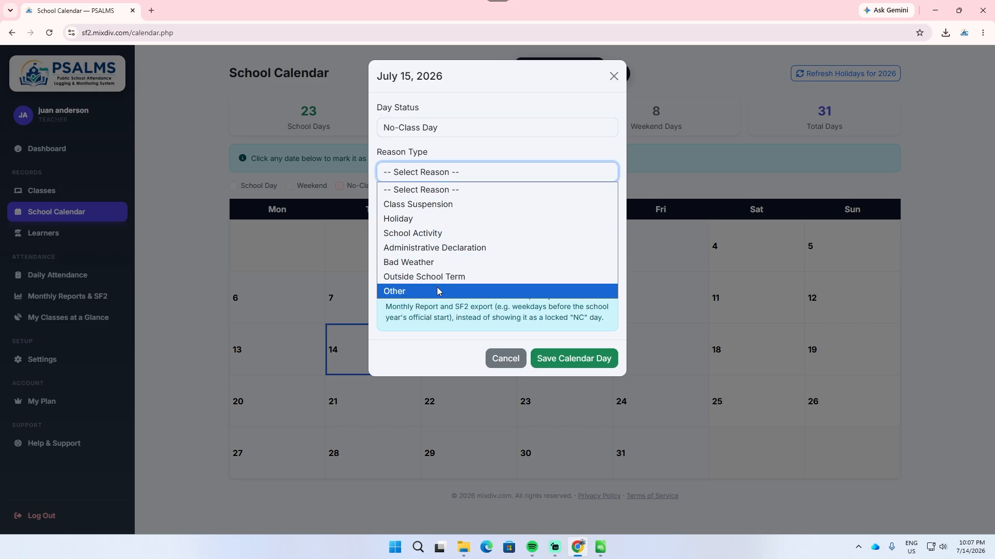
{"action": "left_click", "coordinate": [444, 261]}
{"action": "left_click", "coordinate": [458, 222]}
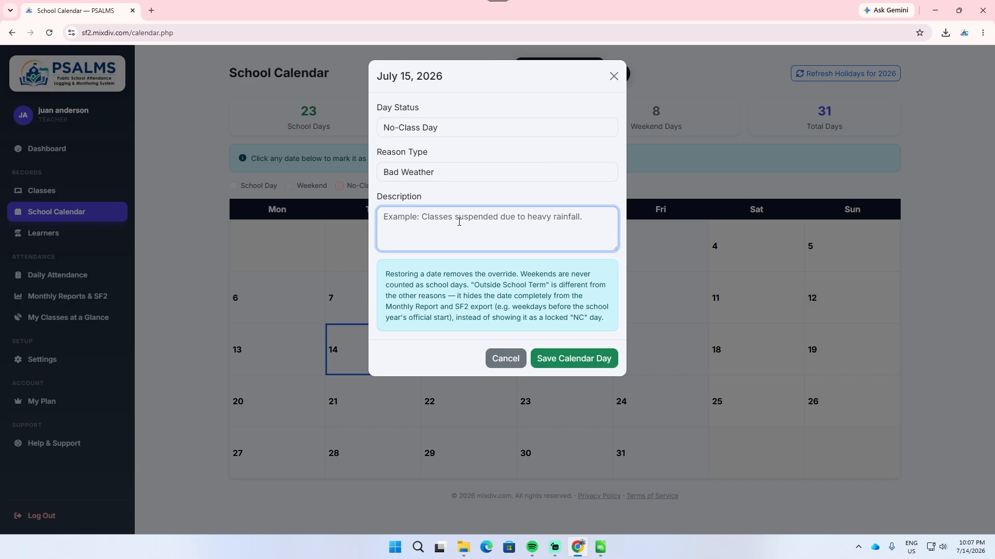
{"action": "type", "text": "storm"}
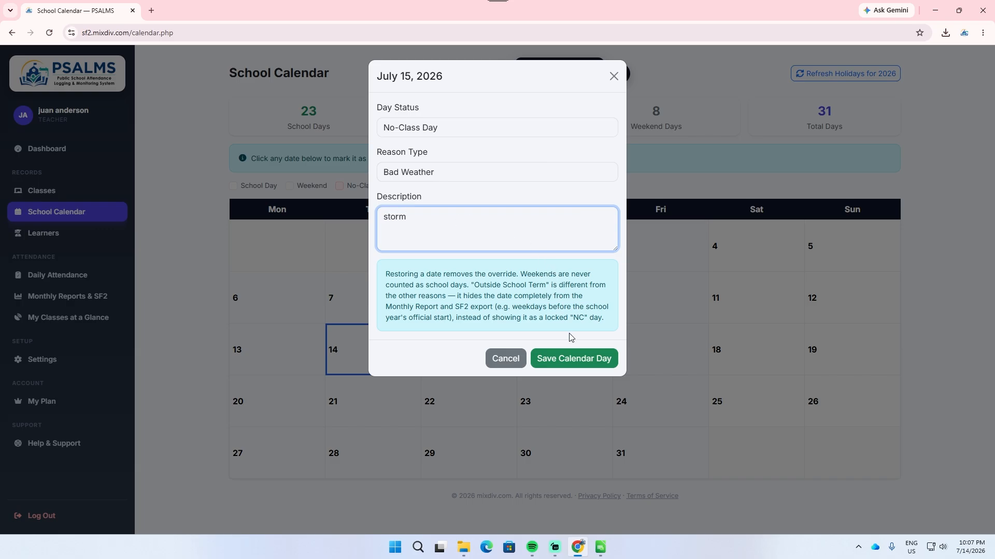
{"action": "left_click", "coordinate": [581, 365]}
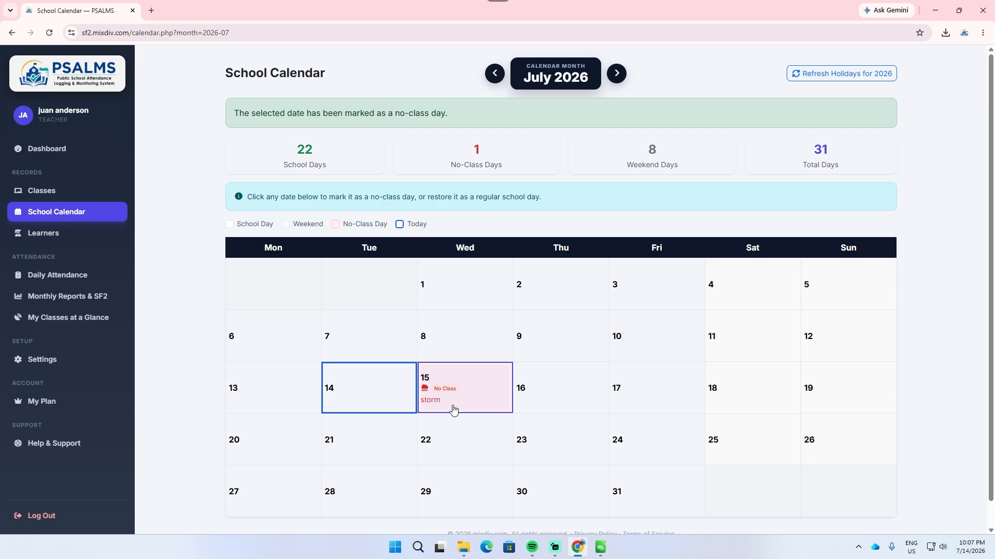
Step: Review how the July 15 no-class day appears for male and female learners in the July 2026 monthly report
{"action": "left_click", "coordinate": [95, 296]}
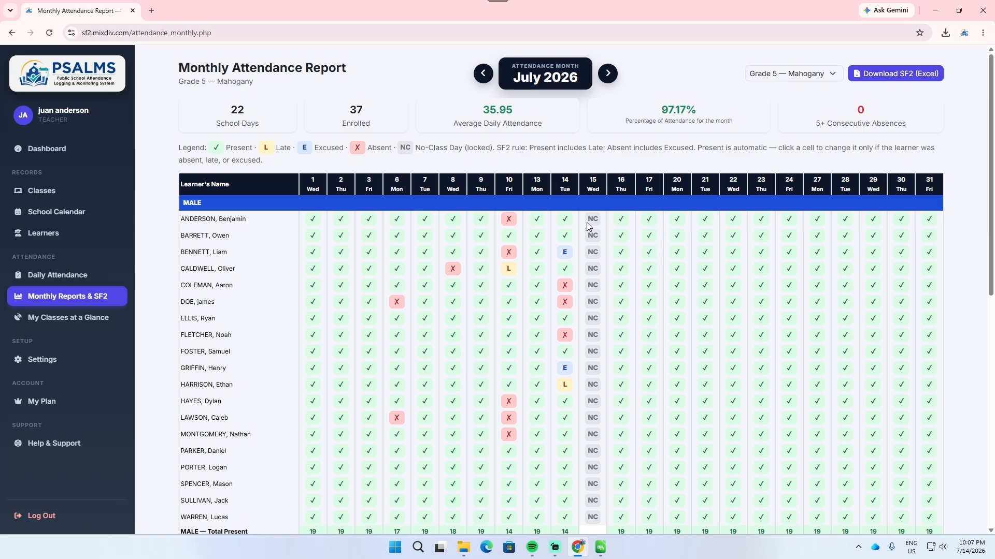
{"action": "scroll", "coordinate": [596, 228], "scroll_direction": "down", "scroll_amount": 3}
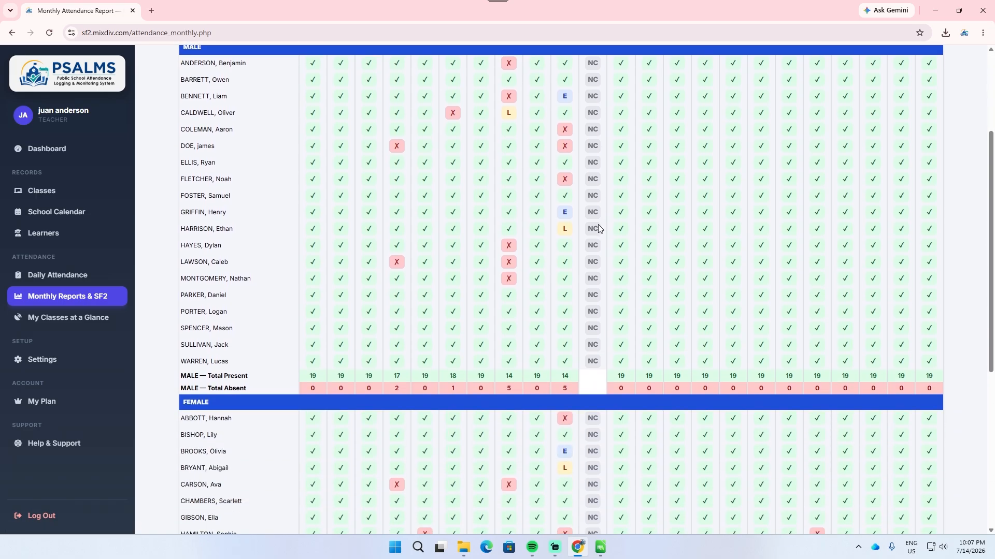
{"action": "scroll", "coordinate": [601, 228], "scroll_direction": "up", "scroll_amount": 2}
{"action": "scroll", "coordinate": [601, 232], "scroll_direction": "up", "scroll_amount": 1}
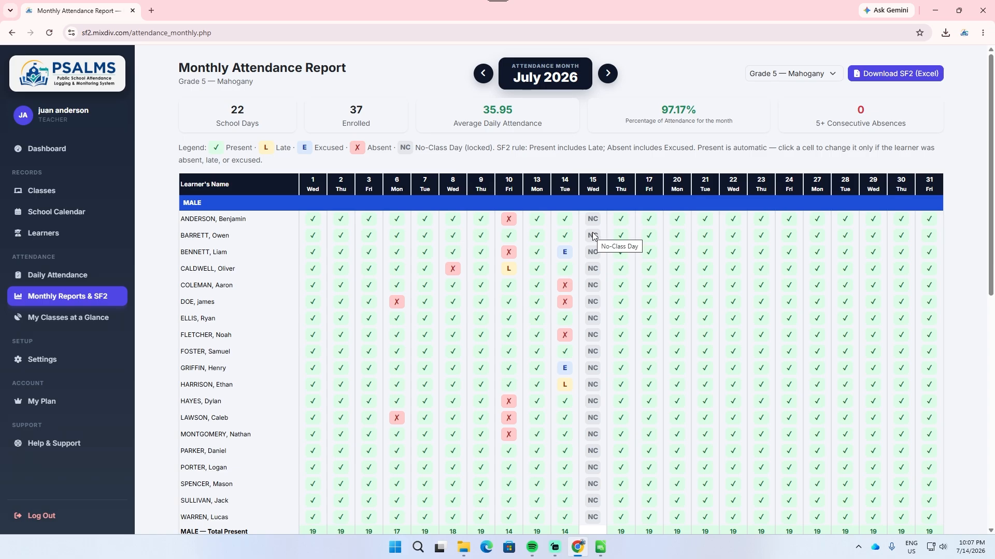
{"action": "scroll", "coordinate": [597, 235], "scroll_direction": "down", "scroll_amount": 9}
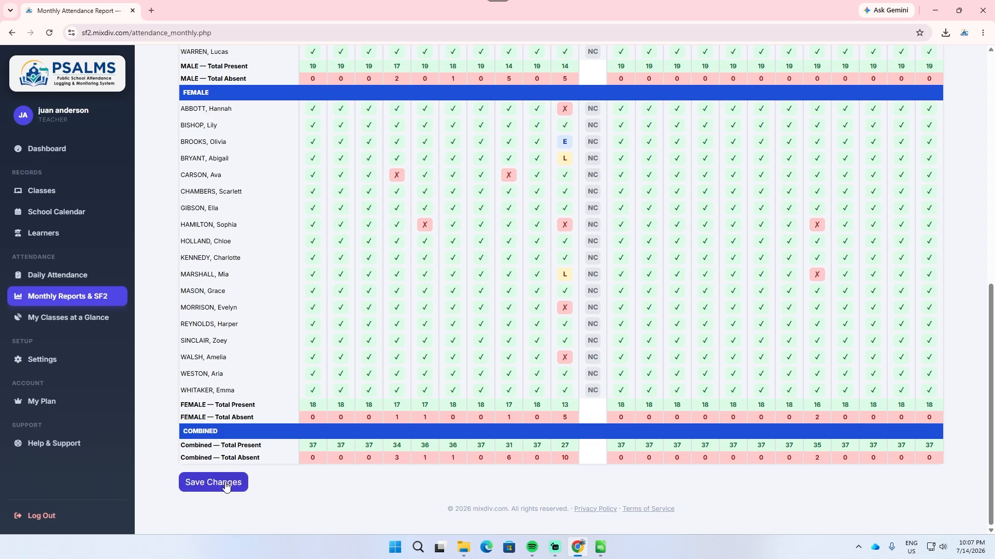
{"action": "scroll", "coordinate": [510, 347], "scroll_direction": "up", "scroll_amount": 7}
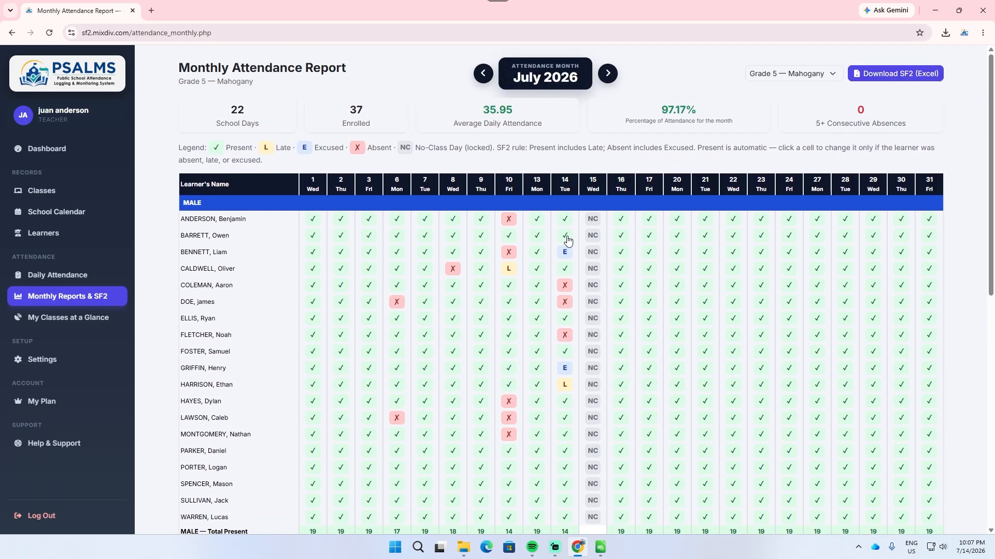
{"action": "scroll", "coordinate": [564, 243], "scroll_direction": "up", "scroll_amount": 2}
Step: Mark the second male learner Absent on July 17 and the third male learner Absent on July 22
{"action": "left_click", "coordinate": [649, 236]}
{"action": "left_click", "coordinate": [657, 273]}
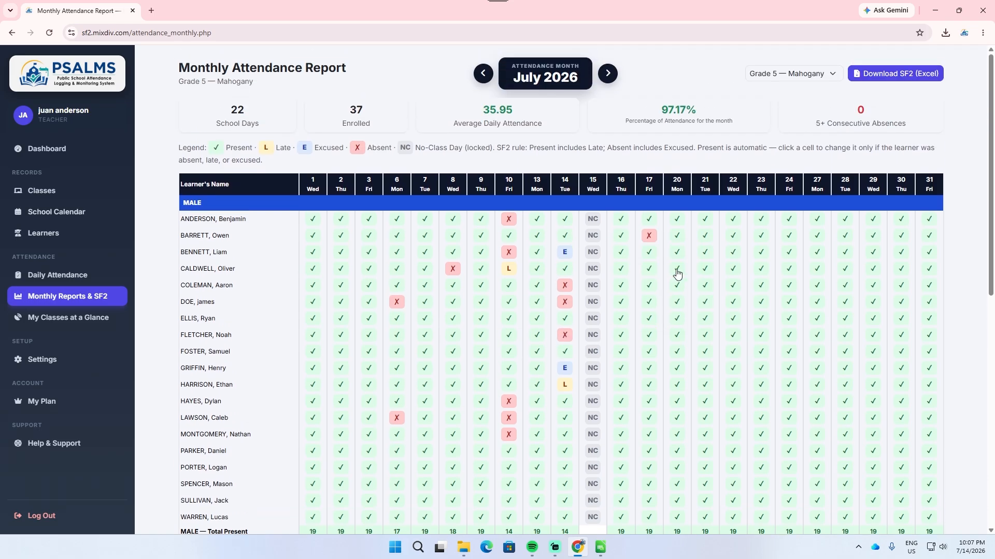
{"action": "left_click", "coordinate": [730, 253]}
{"action": "left_click", "coordinate": [756, 291]}
Step: Mark the fourteenth female learner Absent on July 23 and save the July 2026 attendance changes
{"action": "scroll", "coordinate": [647, 317], "scroll_direction": "down", "scroll_amount": 9}
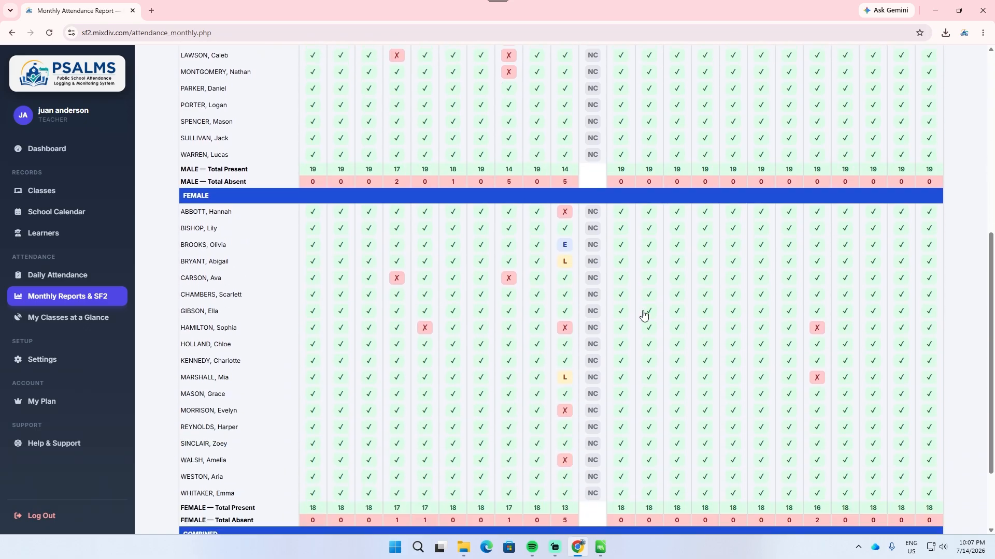
{"action": "left_click", "coordinate": [761, 327]}
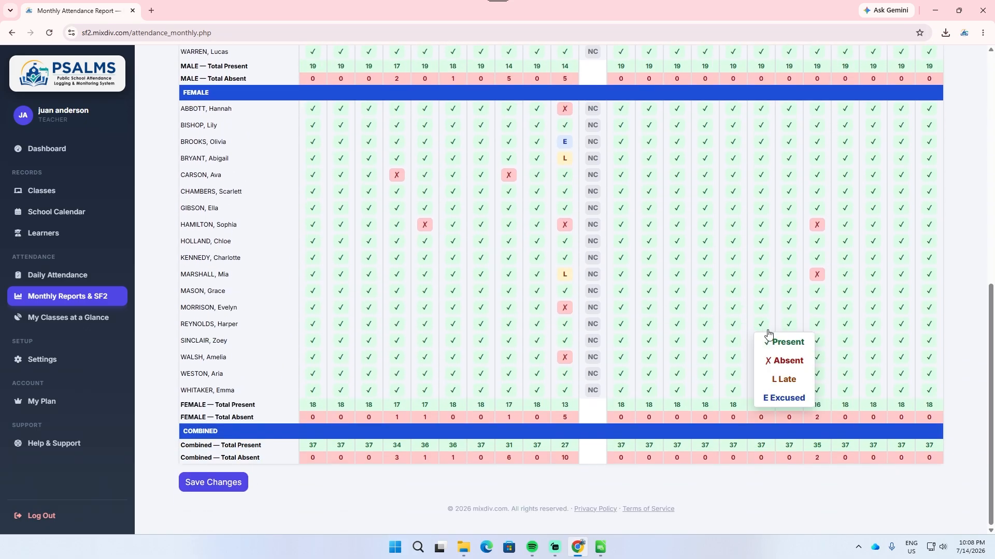
{"action": "left_click", "coordinate": [779, 360]}
{"action": "left_click", "coordinate": [220, 483]}
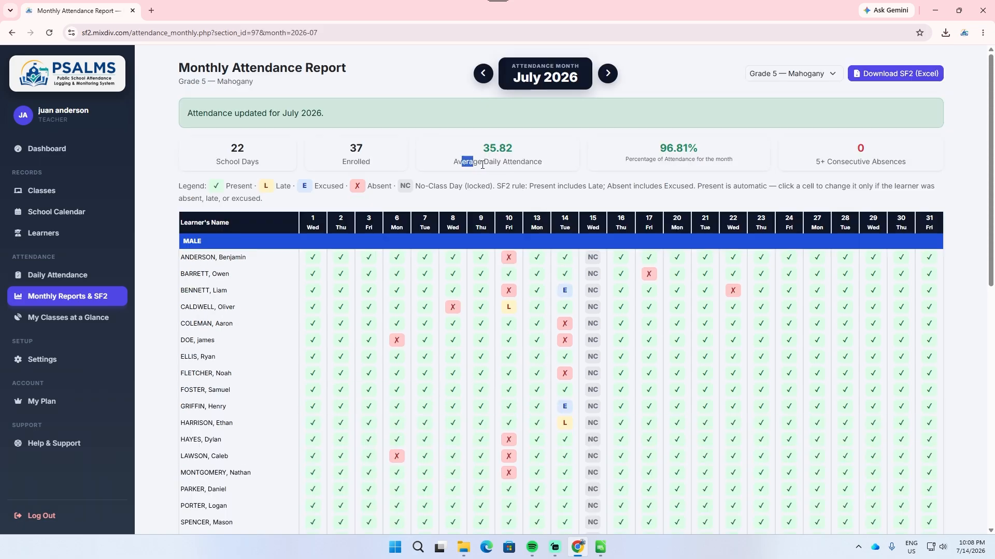
{"action": "left_click_drag", "start_coordinate": [462, 161], "coordinate": [544, 169]}
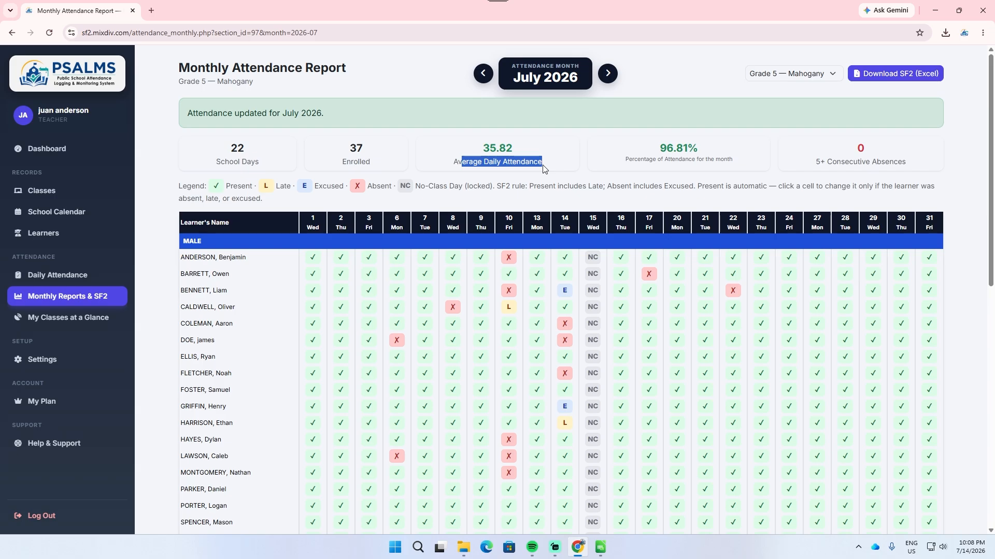
{"action": "left_click", "coordinate": [246, 150]}
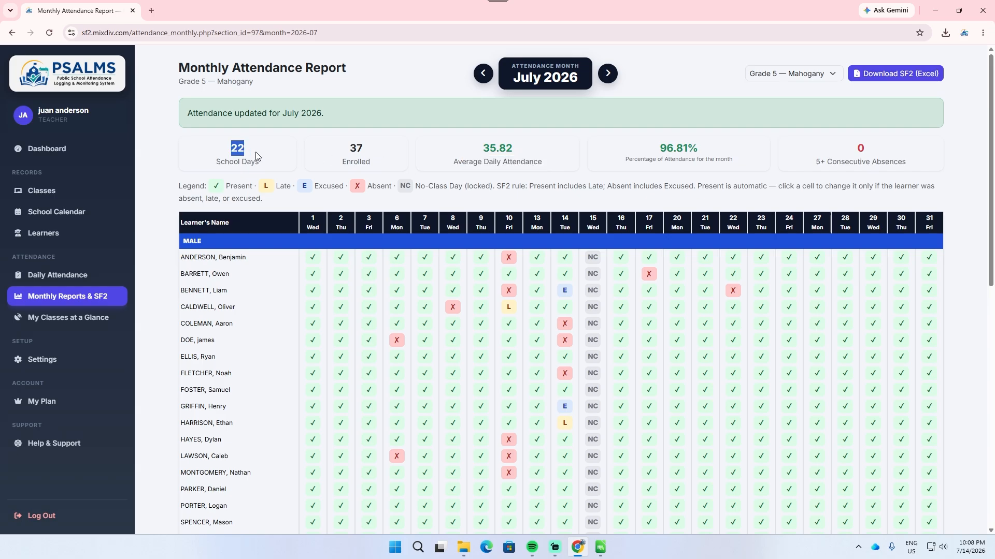
Step: Set July 16, 2026 as a No-Class Day in the school calendar, with reason Bad Weather and description "storm"
{"action": "left_click", "coordinate": [79, 213]}
{"action": "left_click", "coordinate": [557, 358]}
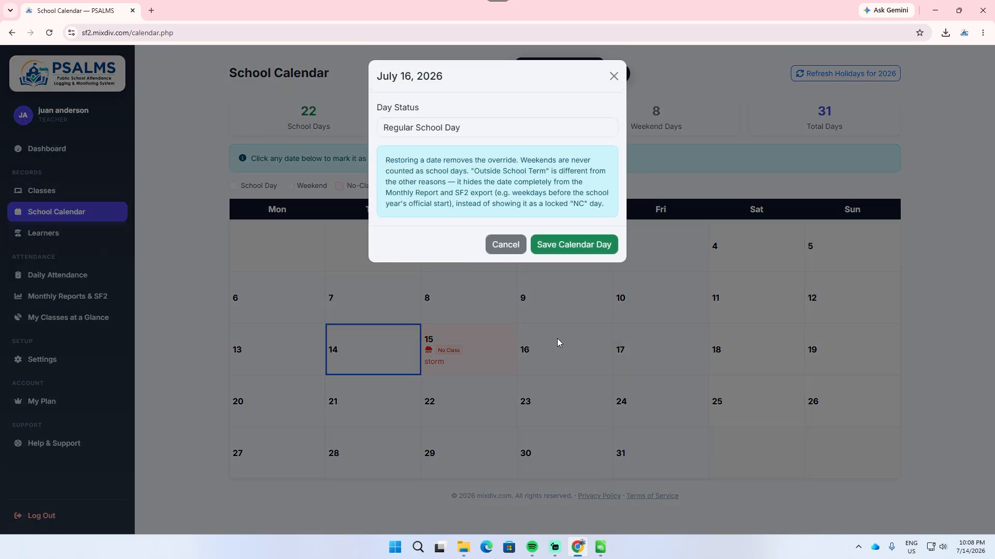
{"action": "left_click", "coordinate": [517, 132]}
{"action": "left_click", "coordinate": [513, 160]}
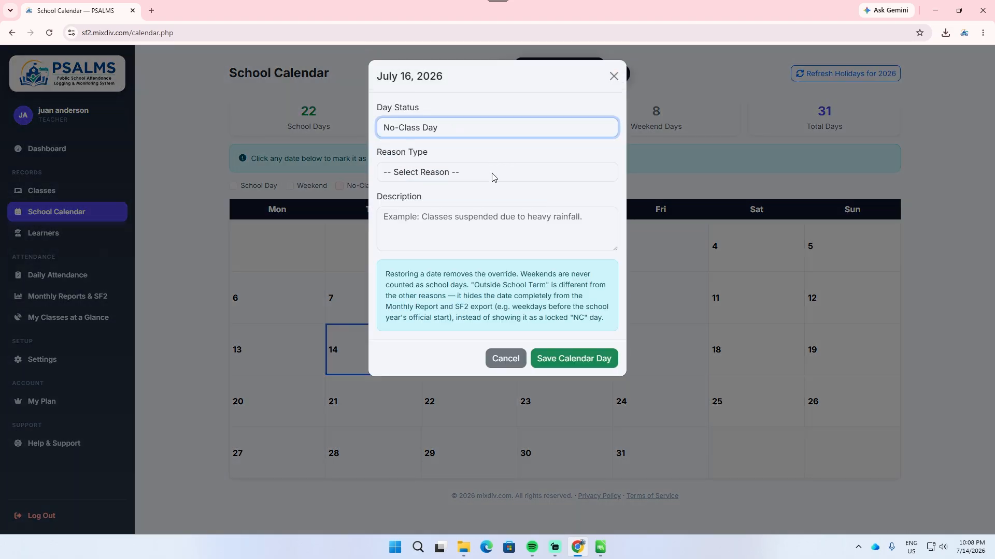
{"action": "left_click", "coordinate": [491, 173]}
{"action": "left_click", "coordinate": [458, 262]}
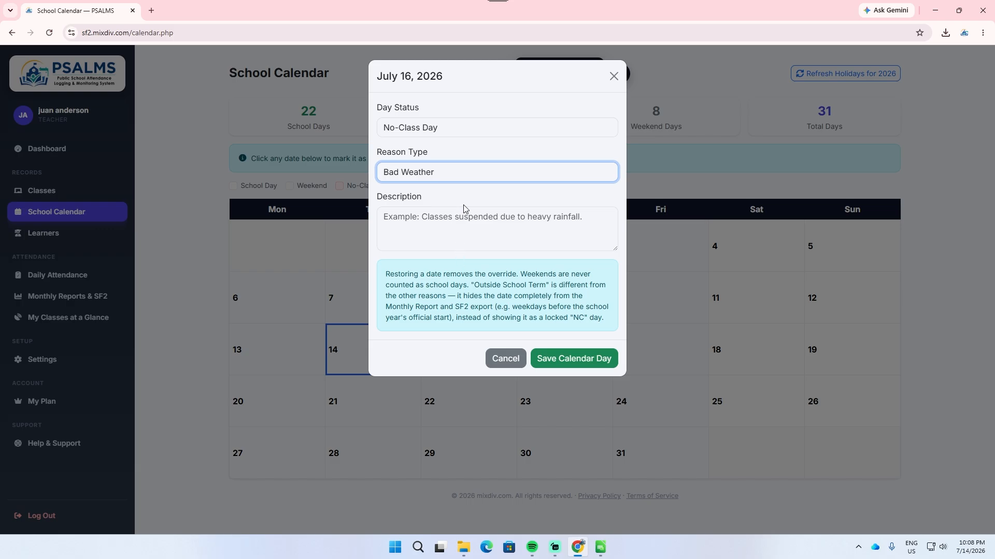
{"action": "left_click", "coordinate": [461, 223]}
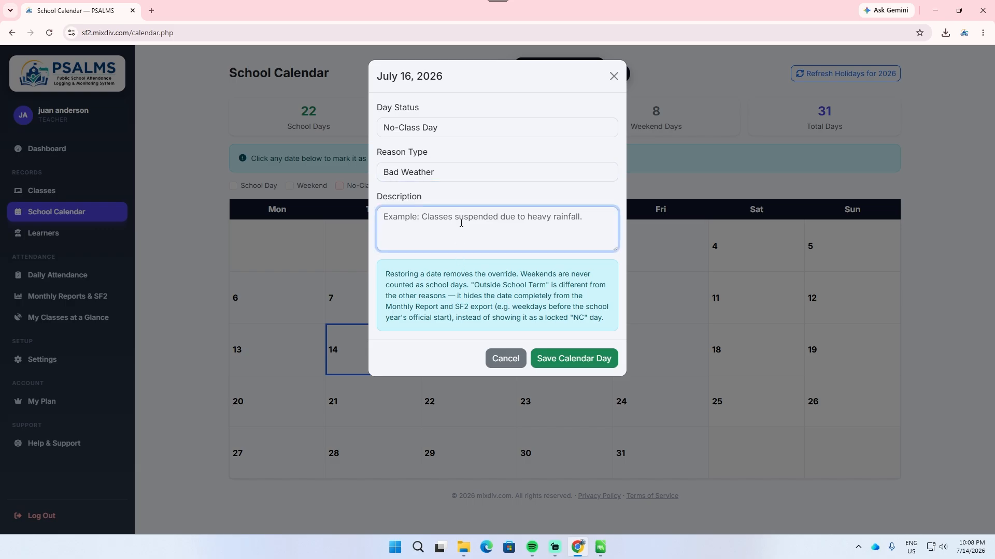
{"action": "type", "text": "storm"}
{"action": "left_click", "coordinate": [537, 367]}
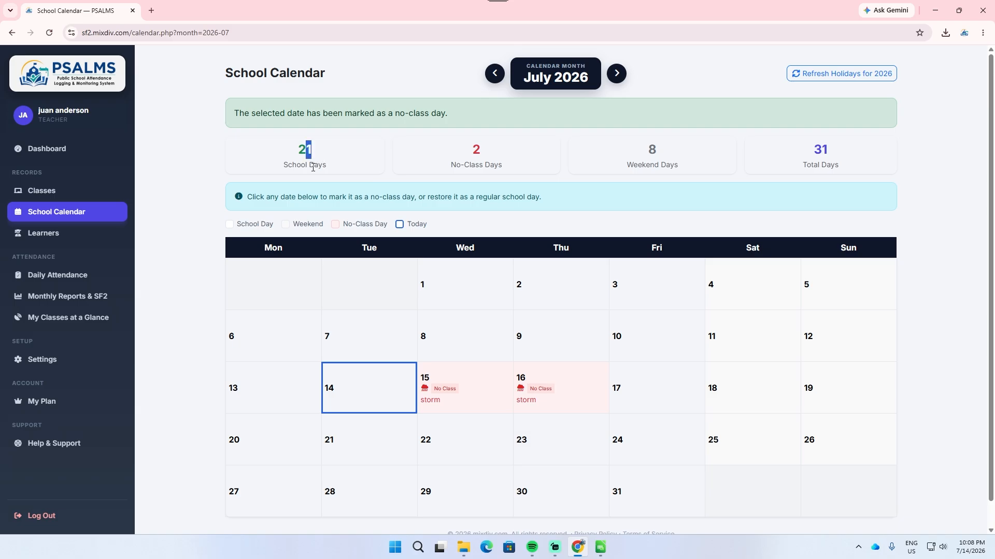
Step: Set July 17, 2026 as a No-Class Day with reason Bad Weather and description "assdaf"
{"action": "left_click", "coordinate": [637, 392]}
{"action": "left_click", "coordinate": [472, 133]}
{"action": "left_click", "coordinate": [468, 160]}
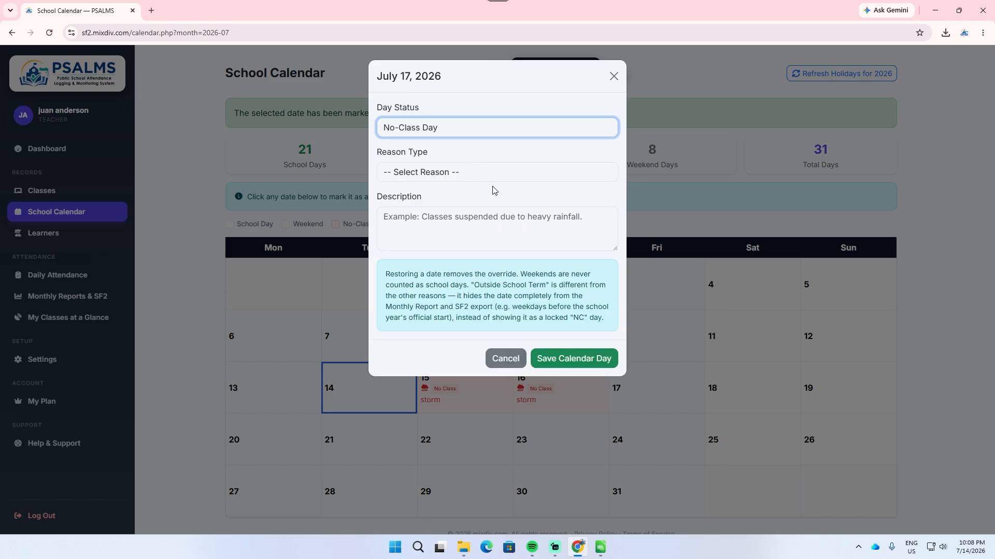
{"action": "left_click", "coordinate": [488, 174]}
{"action": "left_click", "coordinate": [467, 263]}
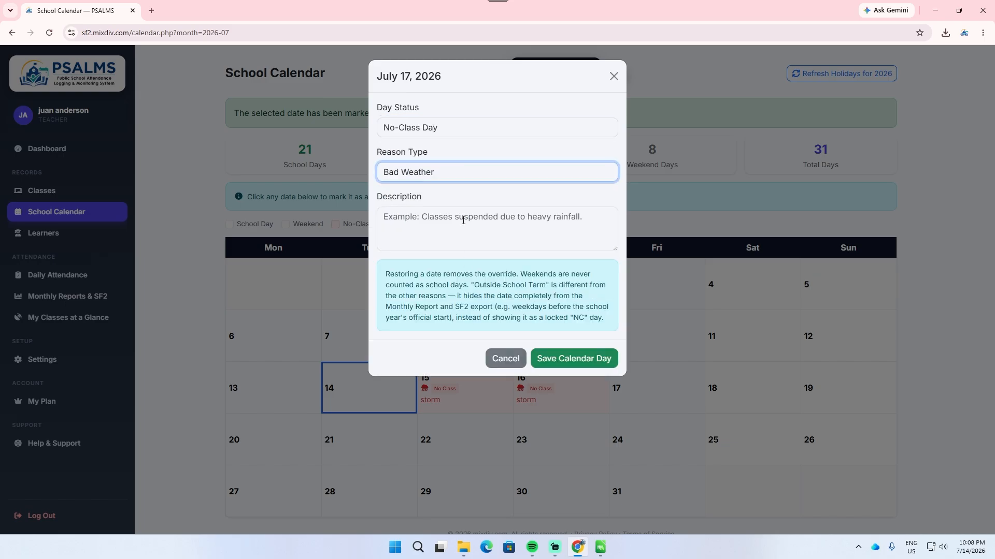
{"action": "left_click", "coordinate": [468, 226]}
{"action": "type", "text": "assdaf"}
{"action": "left_click", "coordinate": [581, 353]}
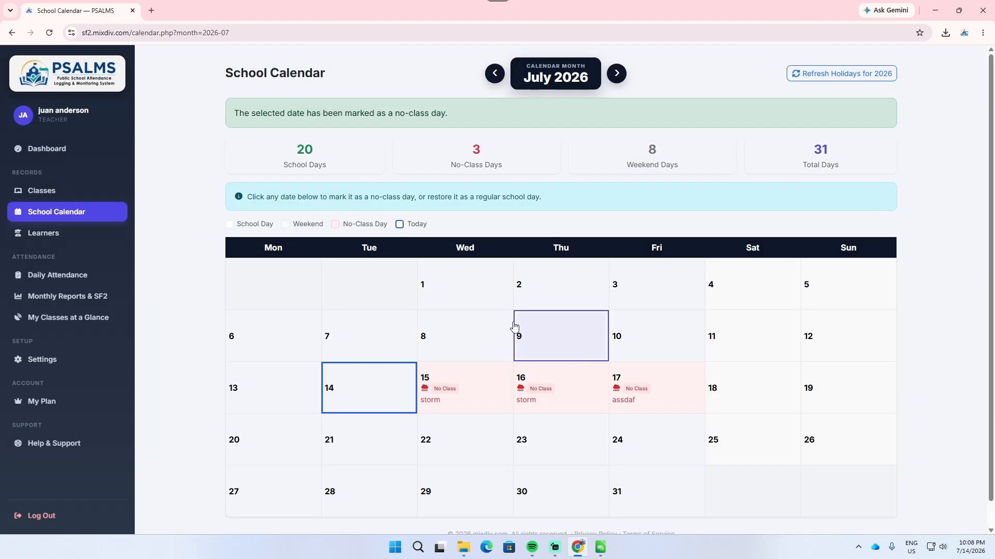
Step: Check the July school-day count in the calendar and the monthly report, including the no-class columns for July 15 to 17
{"action": "left_click_drag", "start_coordinate": [295, 150], "coordinate": [313, 157]}
{"action": "left_click", "coordinate": [326, 162]}
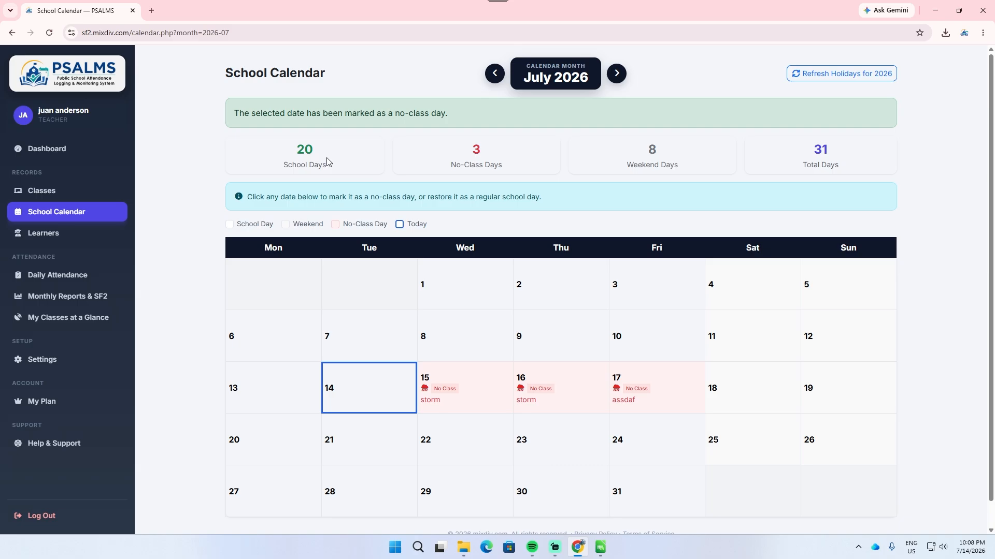
{"action": "left_click", "coordinate": [97, 301]}
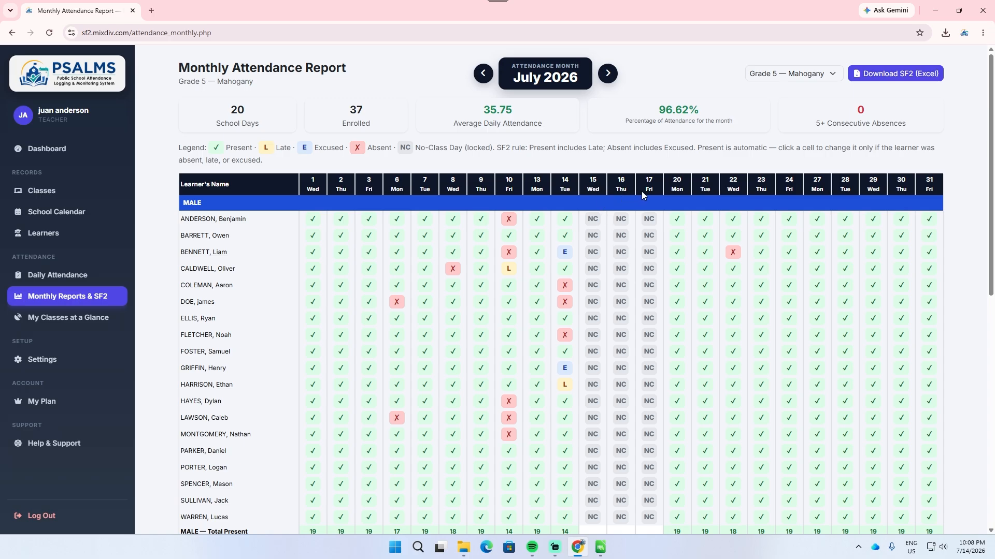
{"action": "scroll", "coordinate": [651, 233], "scroll_direction": "down", "scroll_amount": 5}
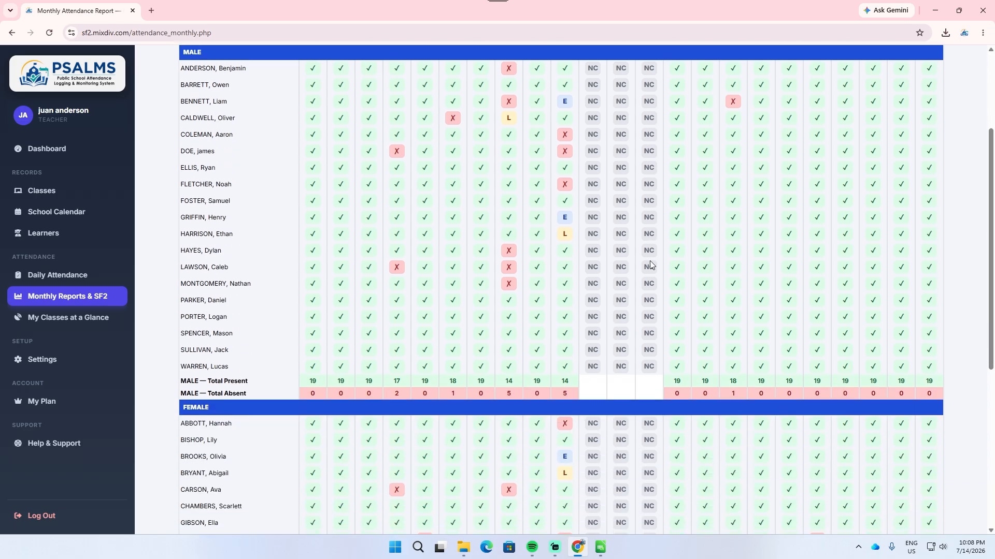
{"action": "scroll", "coordinate": [651, 259], "scroll_direction": "up", "scroll_amount": 2}
{"action": "scroll", "coordinate": [653, 256], "scroll_direction": "up", "scroll_amount": 3}
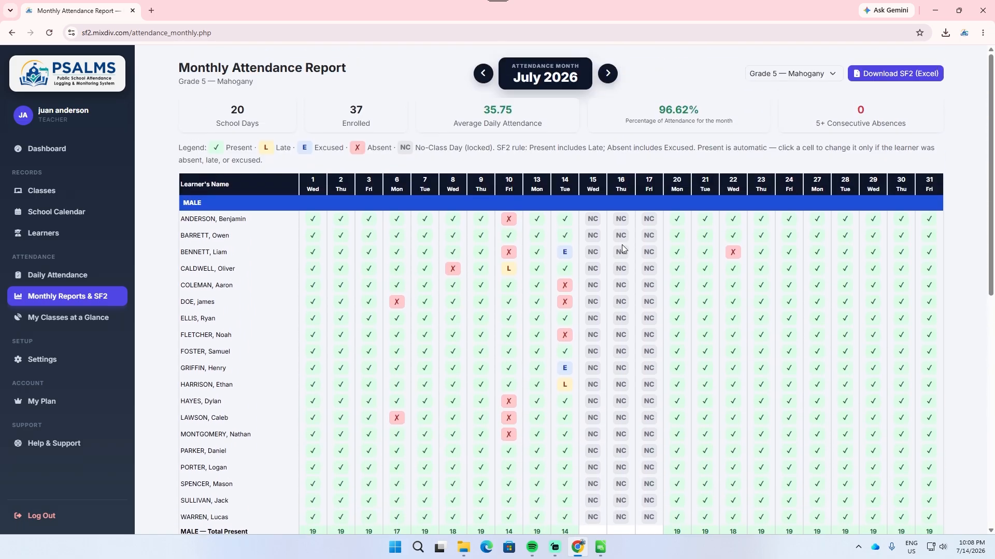
{"action": "double_click", "coordinate": [248, 114]}
{"action": "left_click", "coordinate": [238, 123]}
{"action": "scroll", "coordinate": [567, 345], "scroll_direction": "down", "scroll_amount": 3}
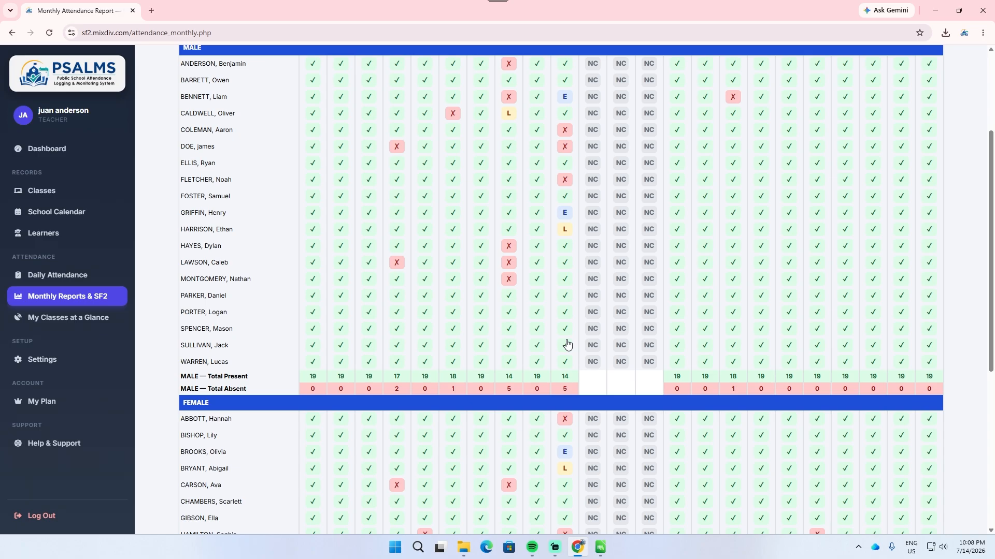
{"action": "scroll", "coordinate": [600, 316], "scroll_direction": "up", "scroll_amount": 3}
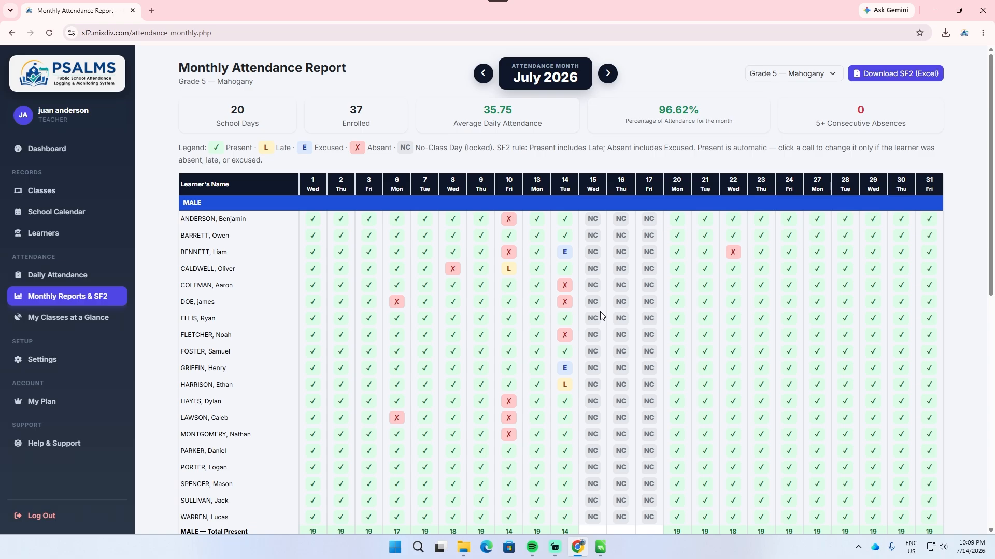
Step: Download the July 2026 SF2 report for Grade 5 Mahogany and open Mahogany_SF2_July2026.xlsx in LibreOffice Calc
{"action": "scroll", "coordinate": [671, 321], "scroll_direction": "down", "scroll_amount": 9}
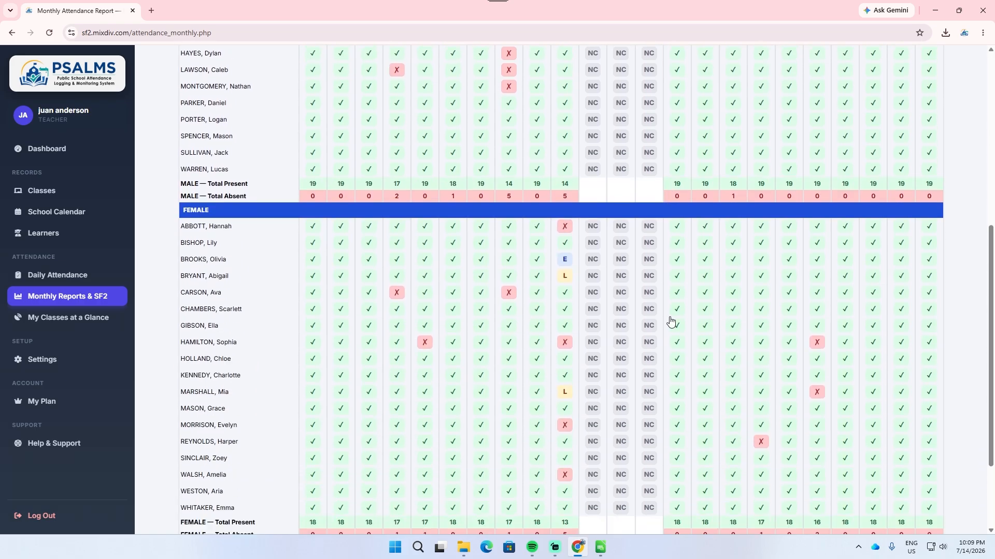
{"action": "scroll", "coordinate": [671, 320], "scroll_direction": "up", "scroll_amount": 9}
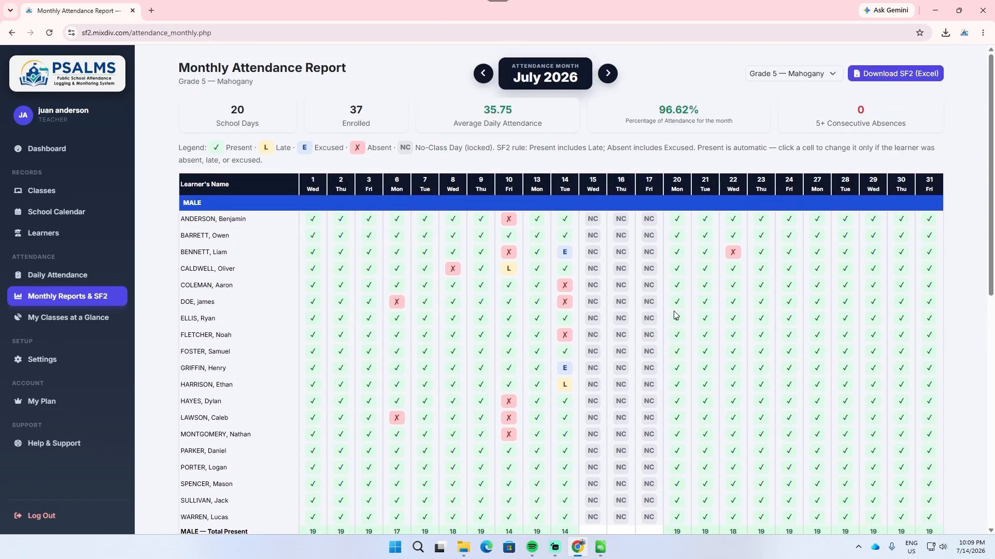
{"action": "left_click", "coordinate": [908, 79]}
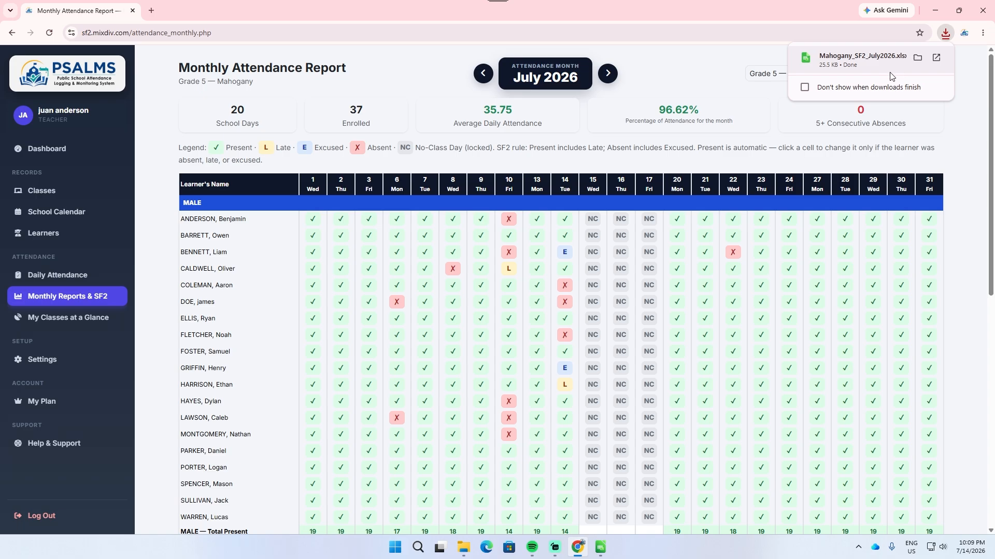
{"action": "left_click", "coordinate": [864, 70]}
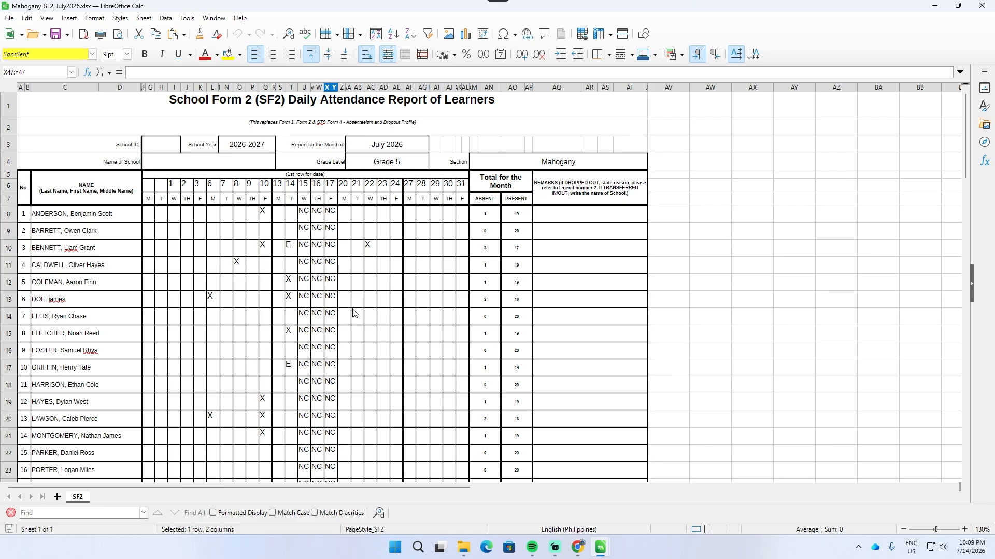
Step: Check the X and E attendance marks of the male learners and their total-per-day row in the SF2 sheet
{"action": "left_click", "coordinate": [263, 219]}
{"action": "scroll", "coordinate": [268, 309], "scroll_direction": "down", "scroll_amount": 3}
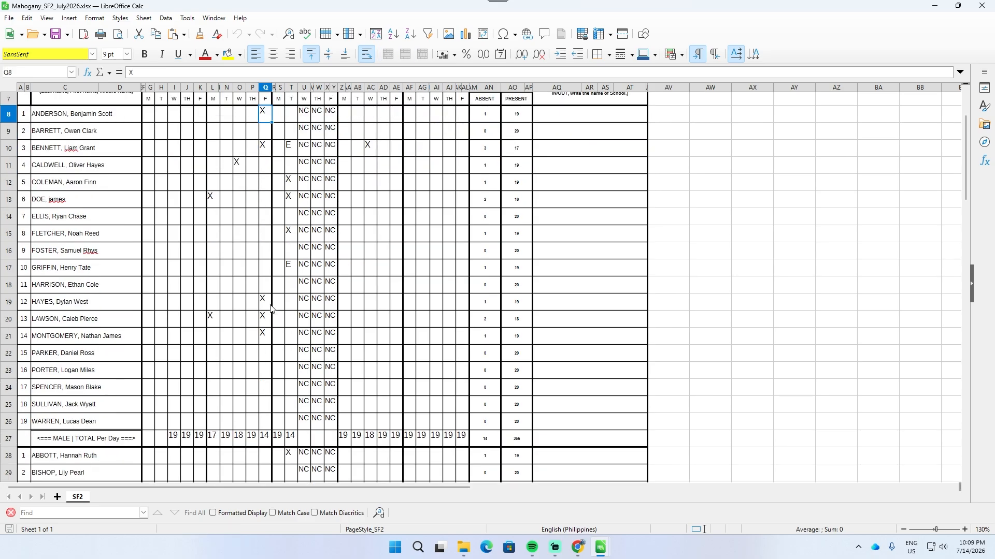
{"action": "left_click", "coordinate": [289, 222]}
{"action": "scroll", "coordinate": [280, 300], "scroll_direction": "down", "scroll_amount": 1}
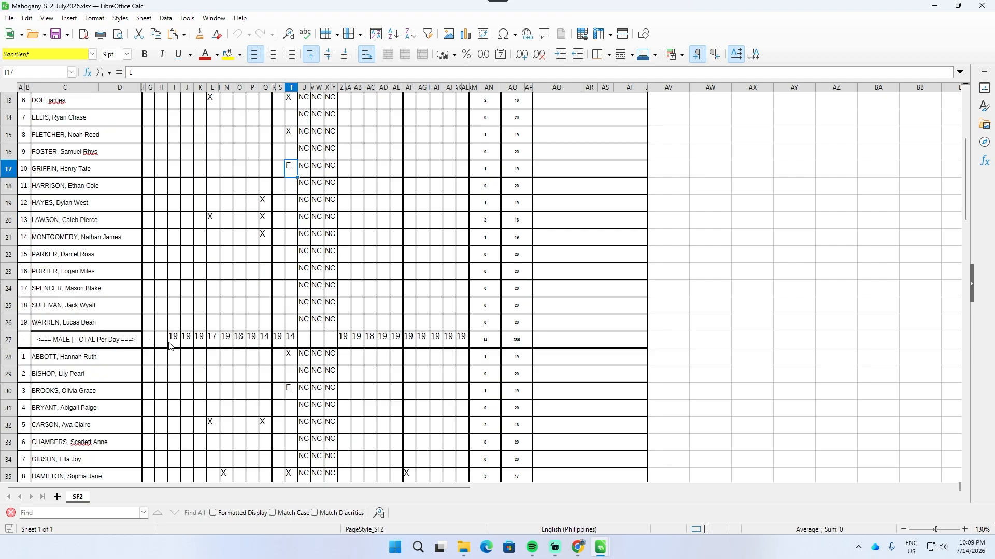
{"action": "scroll", "coordinate": [197, 333], "scroll_direction": "up", "scroll_amount": 1}
{"action": "left_click", "coordinate": [240, 388]}
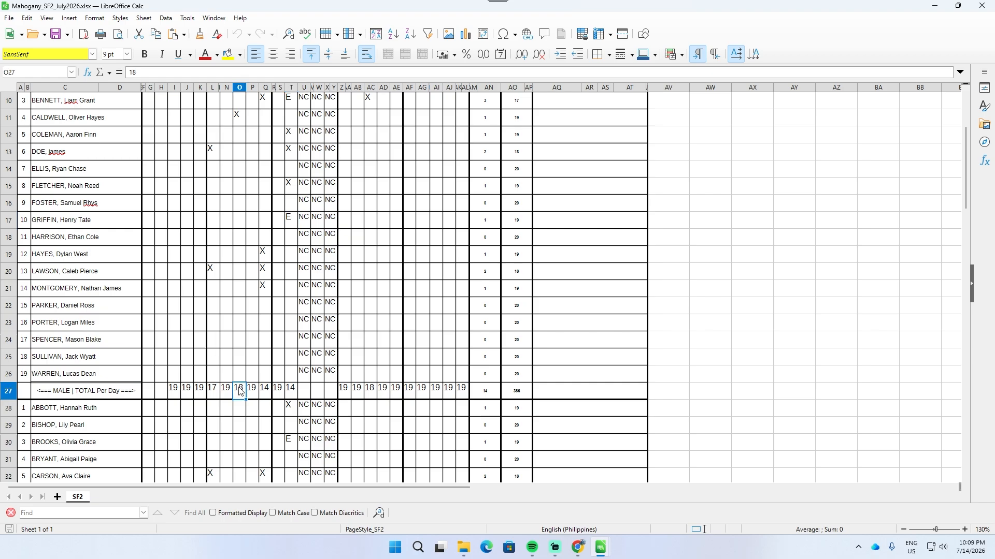
{"action": "left_click", "coordinate": [271, 391]}
{"action": "scroll", "coordinate": [409, 396], "scroll_direction": "up", "scroll_amount": 2}
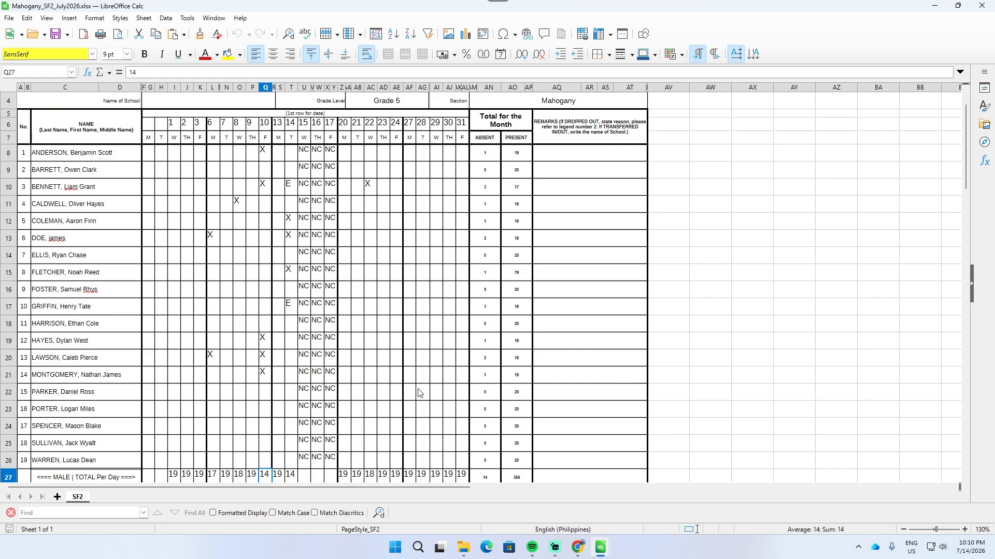
Step: Review the learners' Absent and Present totals for the month in the SF2 sheet
{"action": "scroll", "coordinate": [520, 328], "scroll_direction": "up", "scroll_amount": 2, "text": "ctrl"}
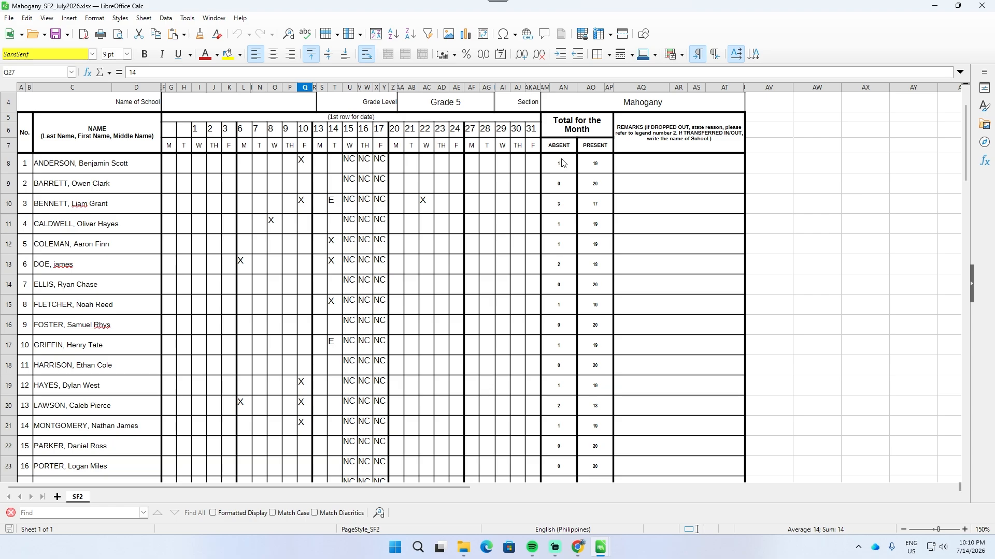
{"action": "left_click_drag", "start_coordinate": [559, 163], "coordinate": [595, 224]}
{"action": "left_click_drag", "start_coordinate": [593, 272], "coordinate": [596, 385]}
{"action": "scroll", "coordinate": [428, 324], "scroll_direction": "down", "scroll_amount": 9}
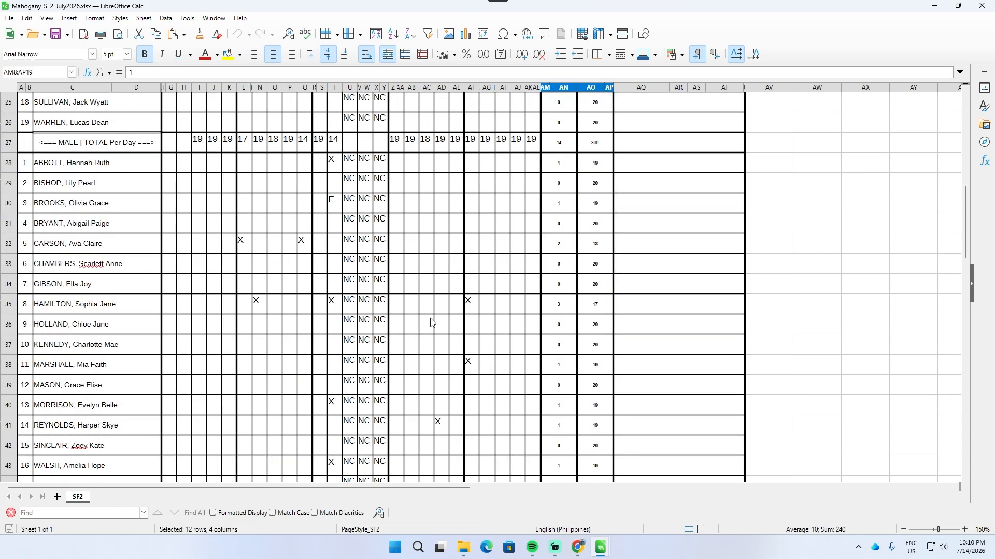
{"action": "scroll", "coordinate": [428, 324], "scroll_direction": "up", "scroll_amount": 10}
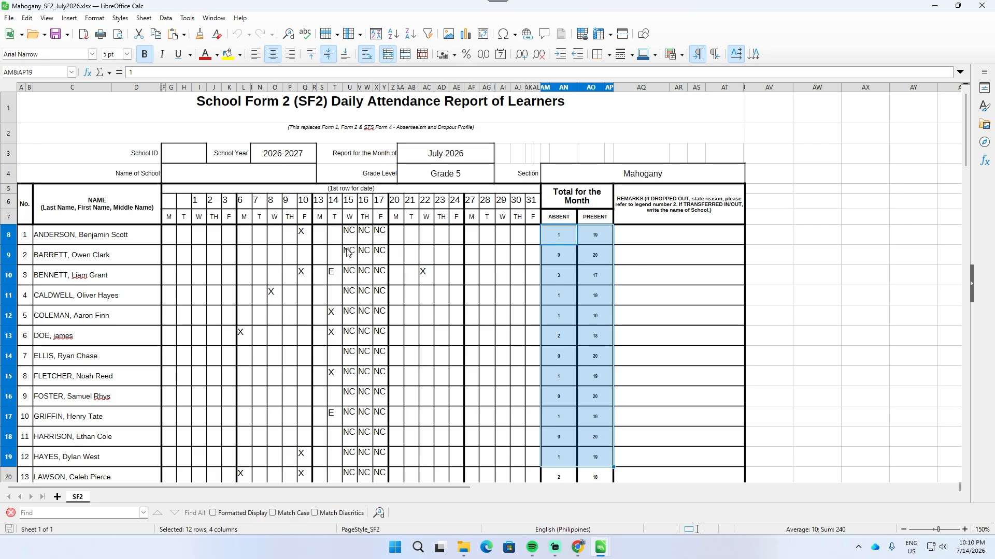
Step: Clear the NC marks of all male learners for July 15 to 17
{"action": "scroll", "coordinate": [361, 238], "scroll_direction": "down", "scroll_amount": 2}
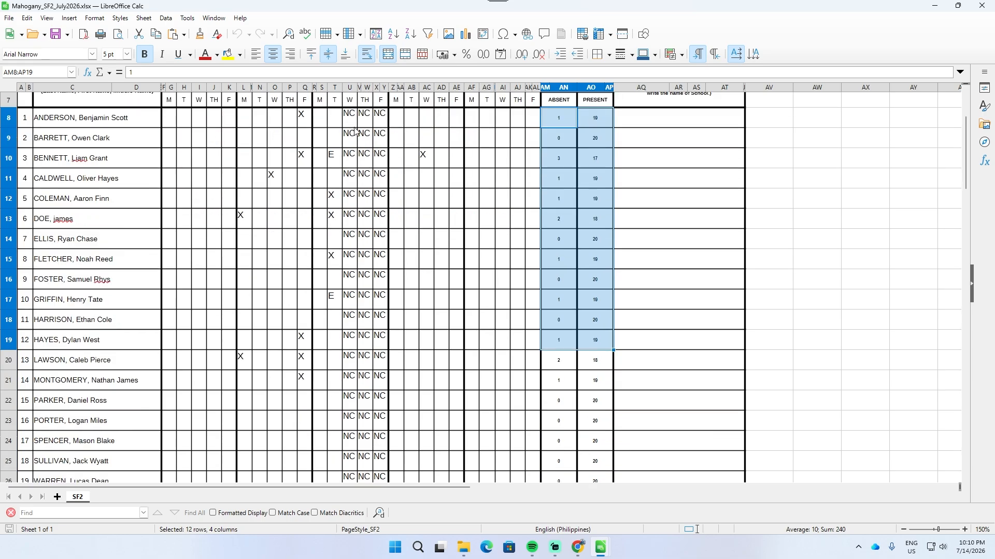
{"action": "left_click_drag", "start_coordinate": [350, 118], "coordinate": [378, 441]}
{"action": "key", "text": "Delete"}
{"action": "scroll", "coordinate": [372, 382], "scroll_direction": "up", "scroll_amount": 2}
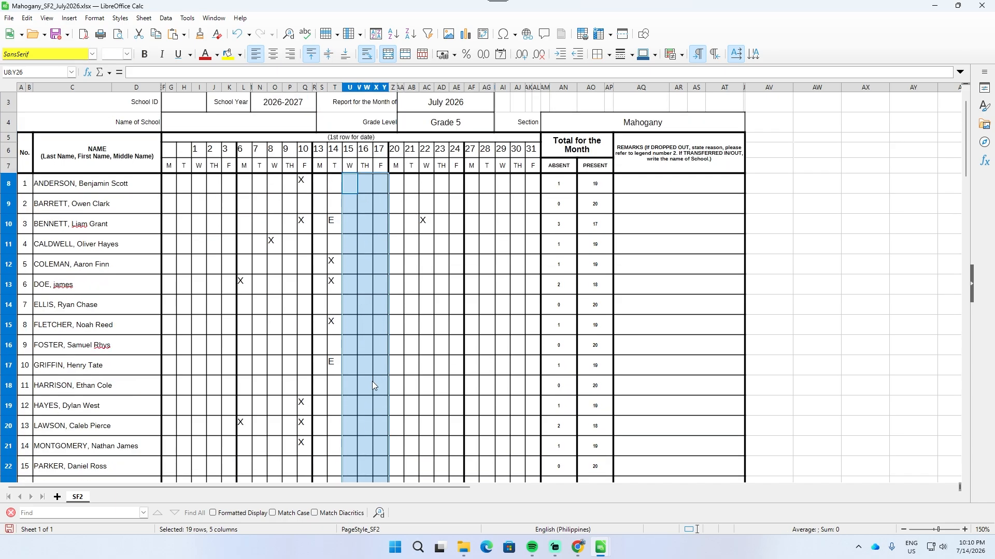
Step: Enter "s", "u" and "s" in the July 15 cells of the first three male learners
{"action": "left_click", "coordinate": [351, 184]}
{"action": "type", "text": "s"}
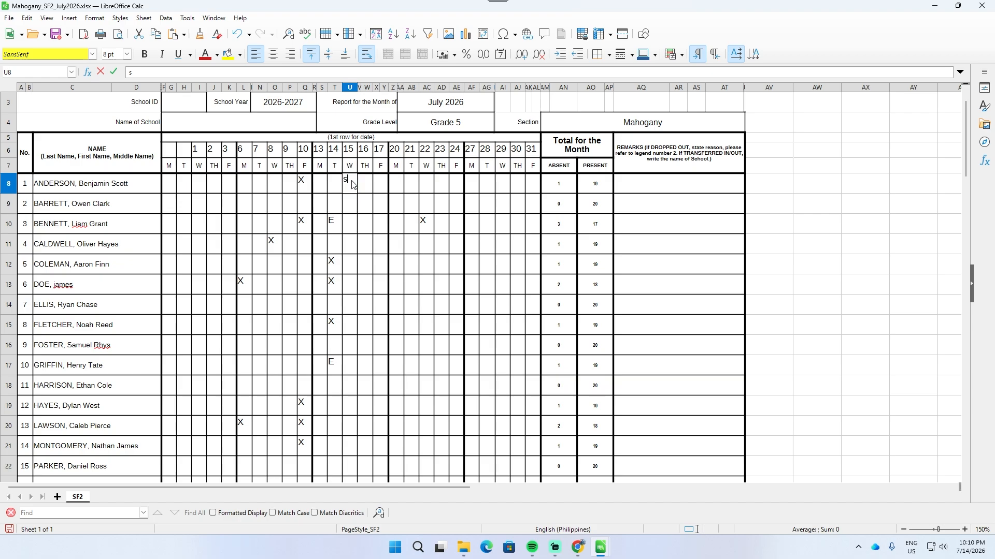
{"action": "key", "text": "Return"}
{"action": "type", "text": "u"}
{"action": "key", "text": "Return"}
{"action": "type", "text": "s"}
{"action": "key", "text": "Return"}
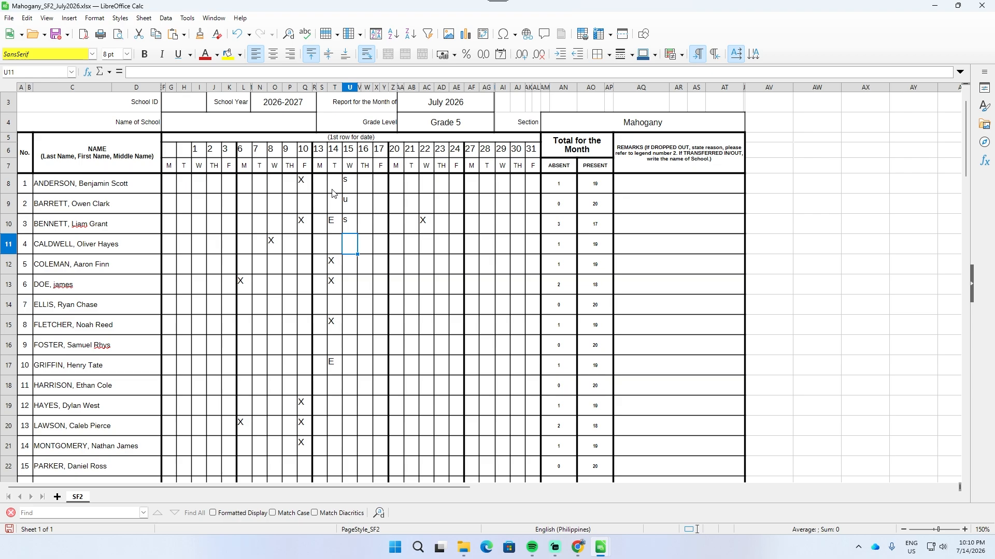
Step: Check the dates and weekday letters in the SF2 header rows from July 1 to 31
{"action": "left_click_drag", "start_coordinate": [198, 150], "coordinate": [545, 154]}
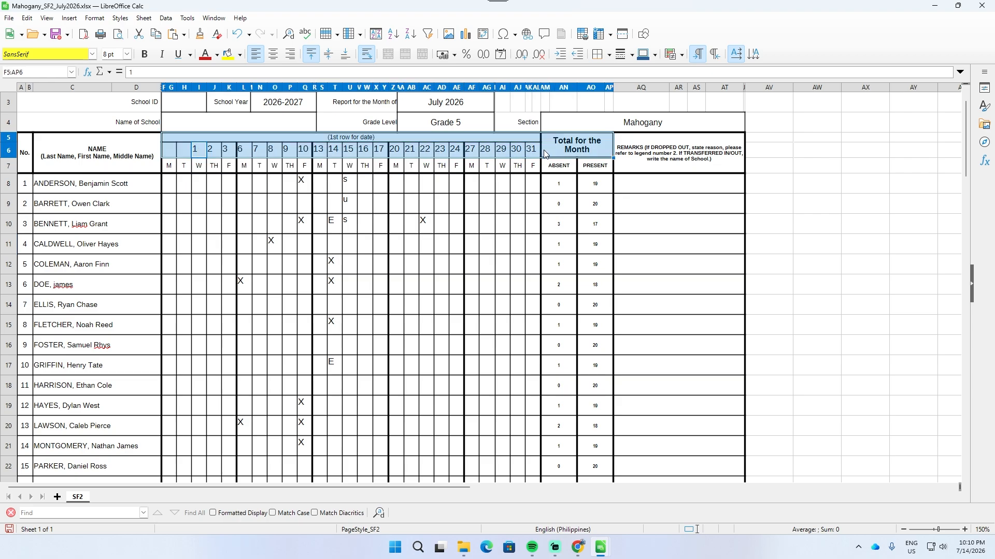
{"action": "left_click", "coordinate": [455, 224]}
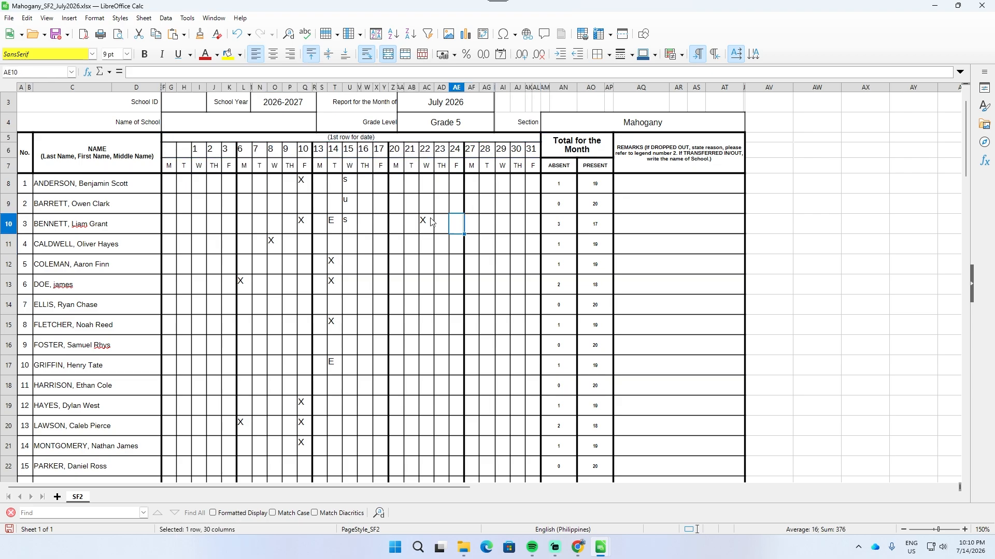
{"action": "left_click", "coordinate": [199, 153]}
{"action": "left_click", "coordinate": [227, 151]}
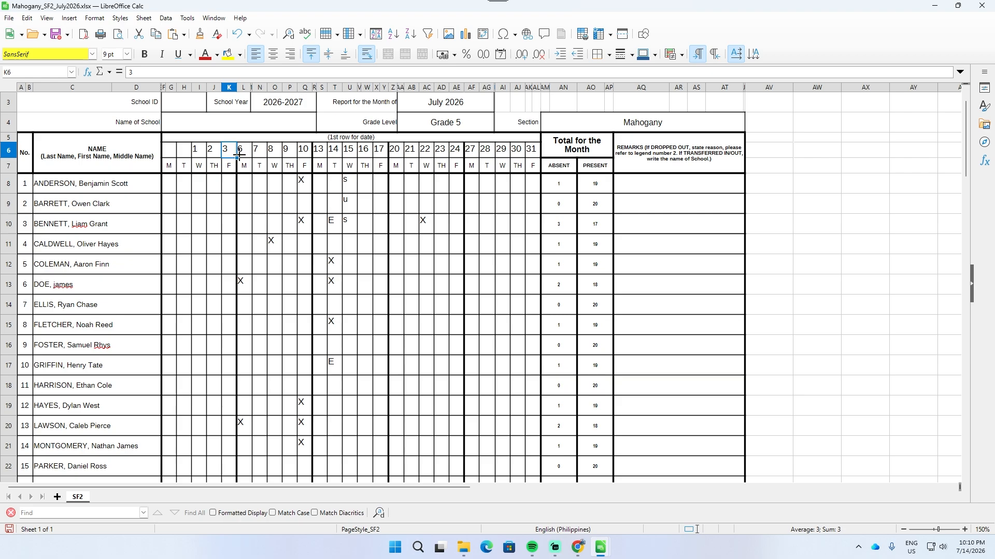
{"action": "left_click", "coordinate": [245, 168]}
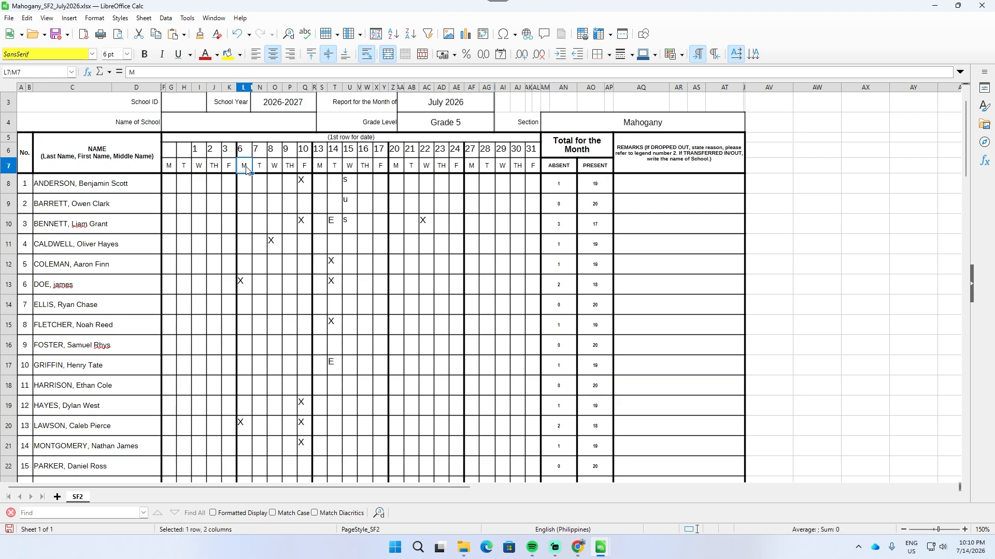
{"action": "left_click", "coordinate": [285, 152]}
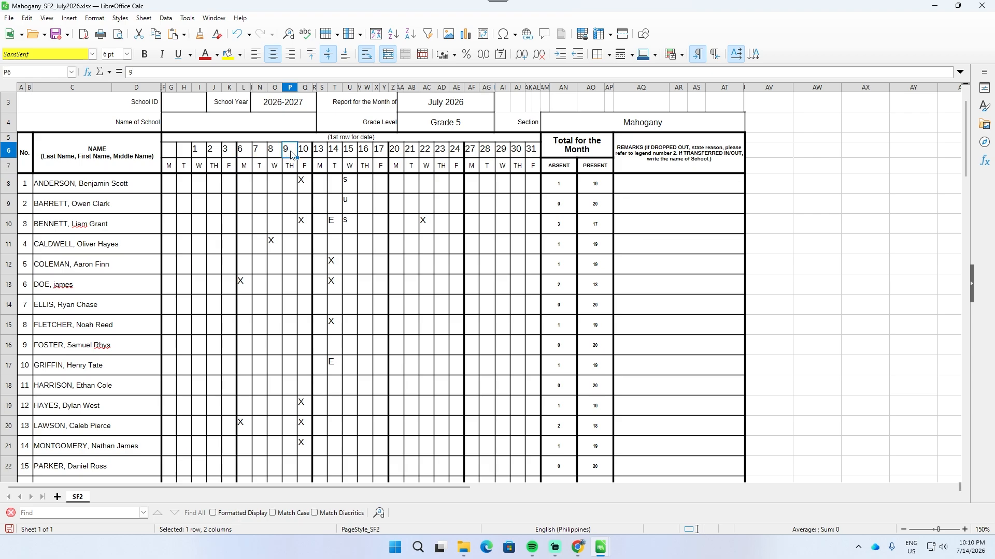
{"action": "left_click", "coordinate": [303, 151]}
{"action": "left_click", "coordinate": [318, 153]}
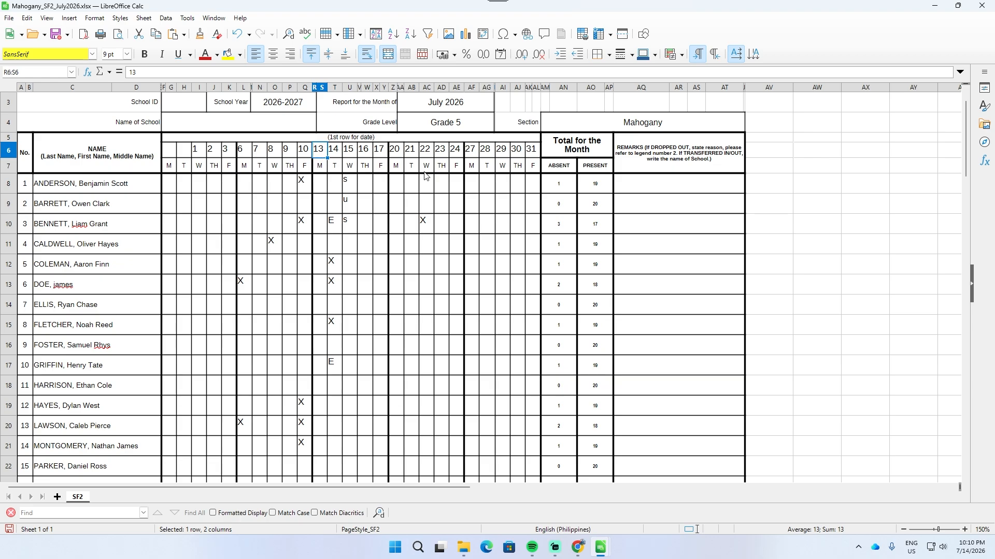
{"action": "left_click_drag", "start_coordinate": [530, 152], "coordinate": [202, 155]}
{"action": "scroll", "coordinate": [518, 259], "scroll_direction": "up", "scroll_amount": 1}
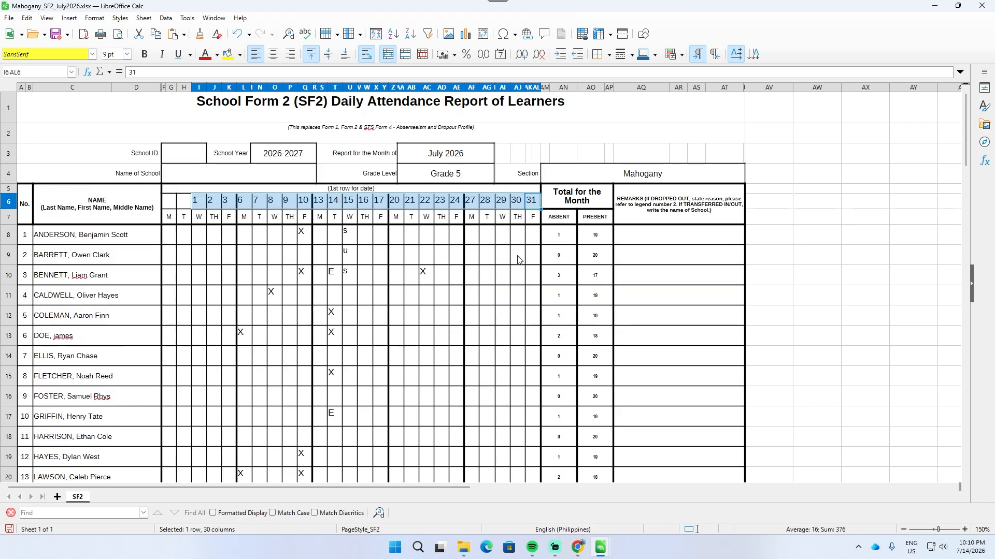
Step: Examine the monthly summary table, covering attendance percentage, average daily attendance, registered learners, and the enrolment, dropped-out and transferred fields
{"action": "scroll", "coordinate": [532, 316], "scroll_direction": "down", "scroll_amount": 15}
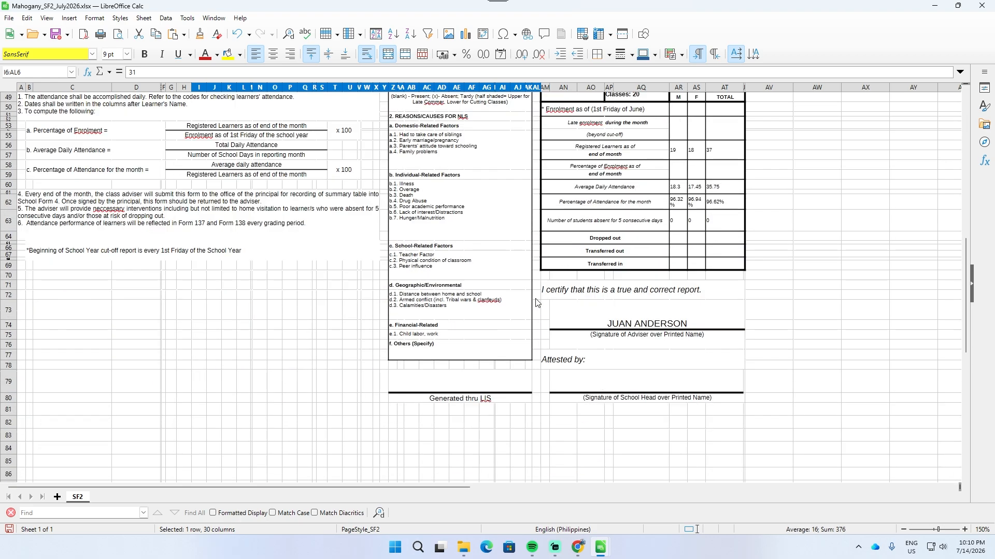
{"action": "scroll", "coordinate": [668, 238], "scroll_direction": "up", "scroll_amount": 2}
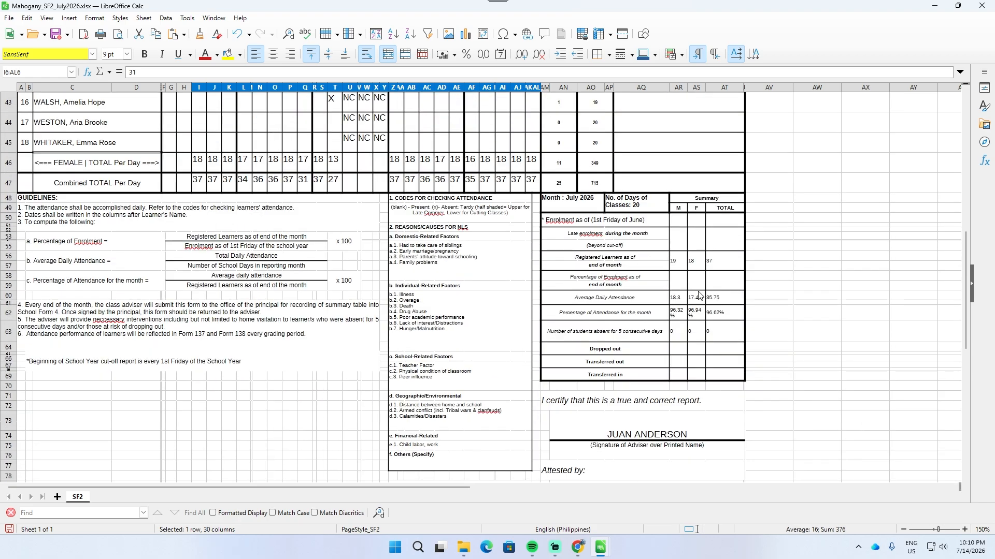
{"action": "left_click", "coordinate": [678, 317]}
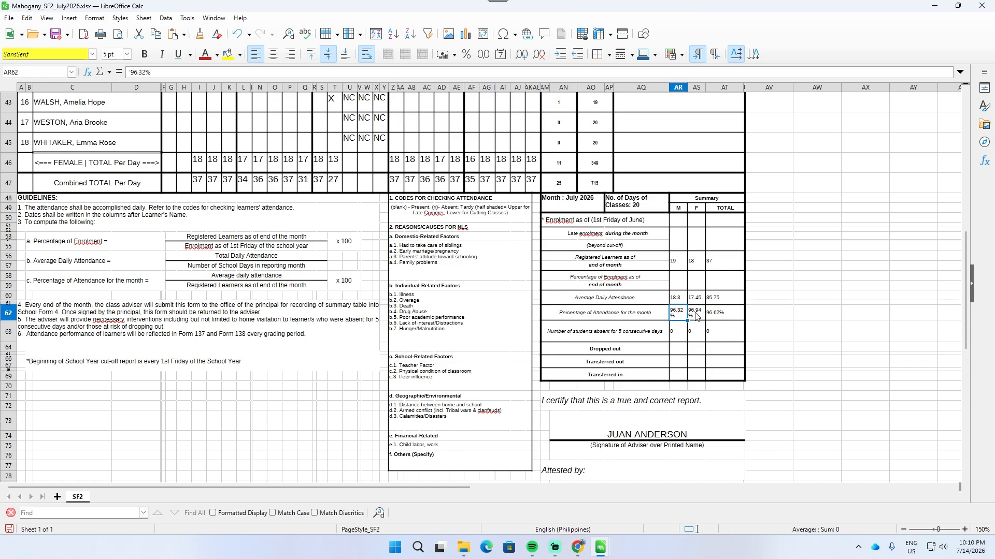
{"action": "left_click", "coordinate": [680, 297]}
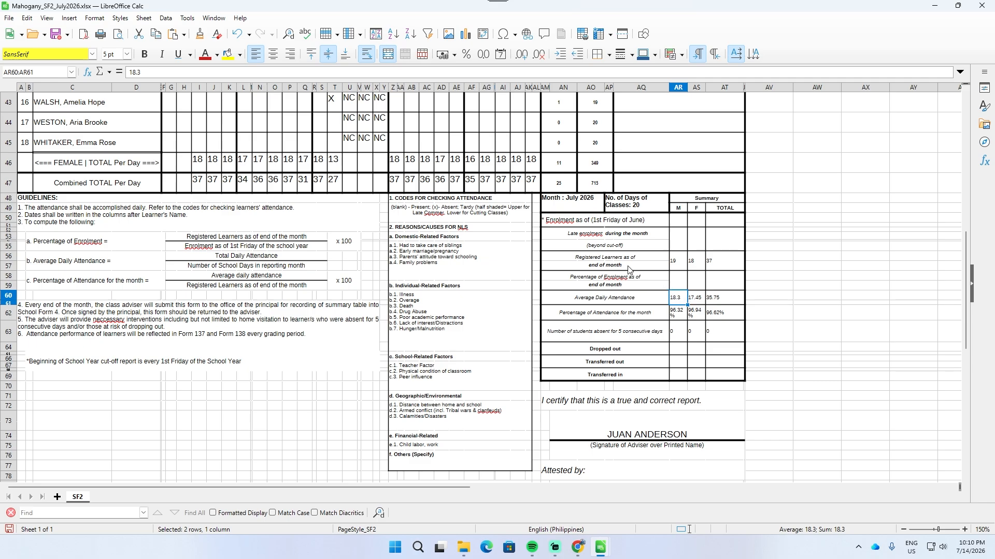
{"action": "left_click", "coordinate": [680, 262]}
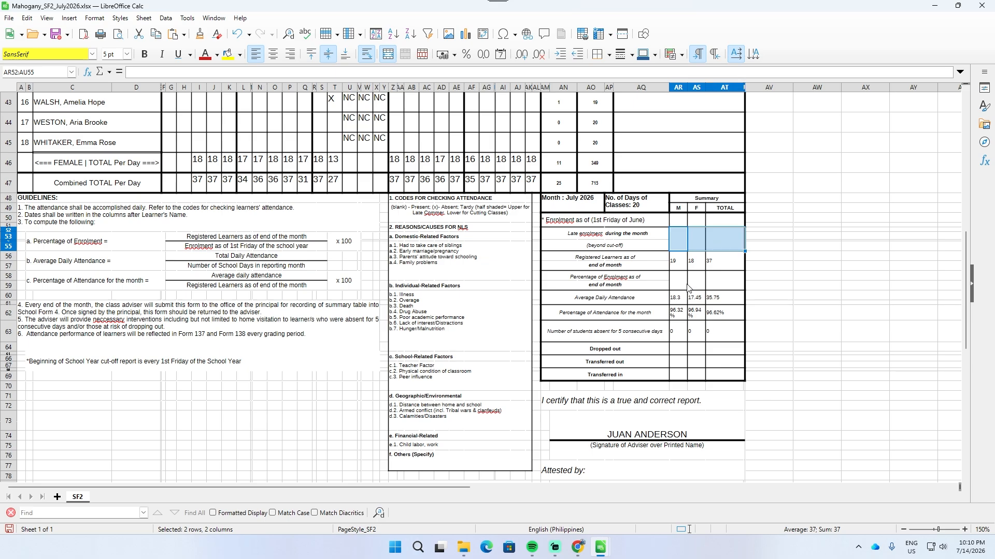
{"action": "left_click_drag", "start_coordinate": [678, 280], "coordinate": [704, 286]}
{"action": "left_click_drag", "start_coordinate": [676, 349], "coordinate": [735, 382]}
{"action": "scroll", "coordinate": [738, 378], "scroll_direction": "down", "scroll_amount": 2}
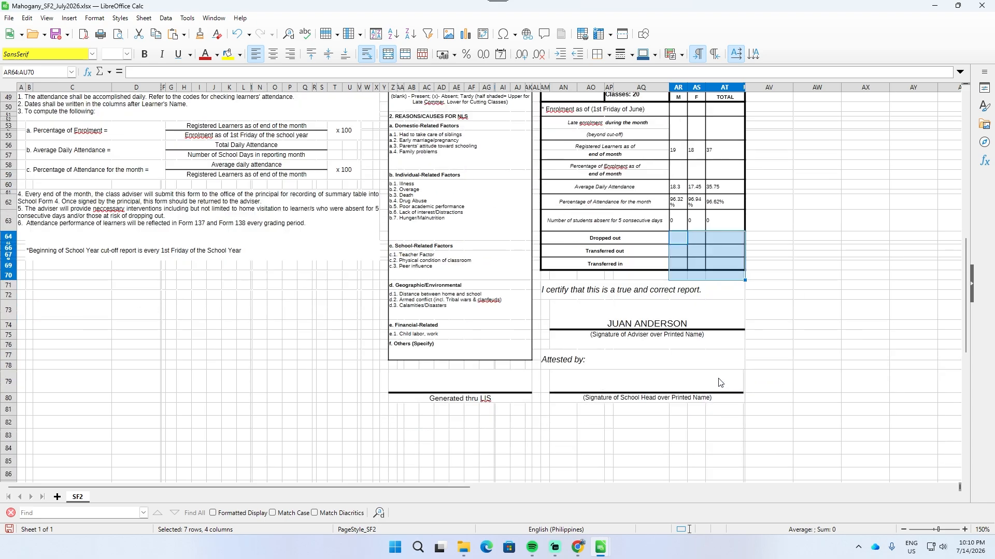
Step: Check the adviser and school head signature fields and the "Generated thru LIS" field below the summary
{"action": "left_click", "coordinate": [648, 331]}
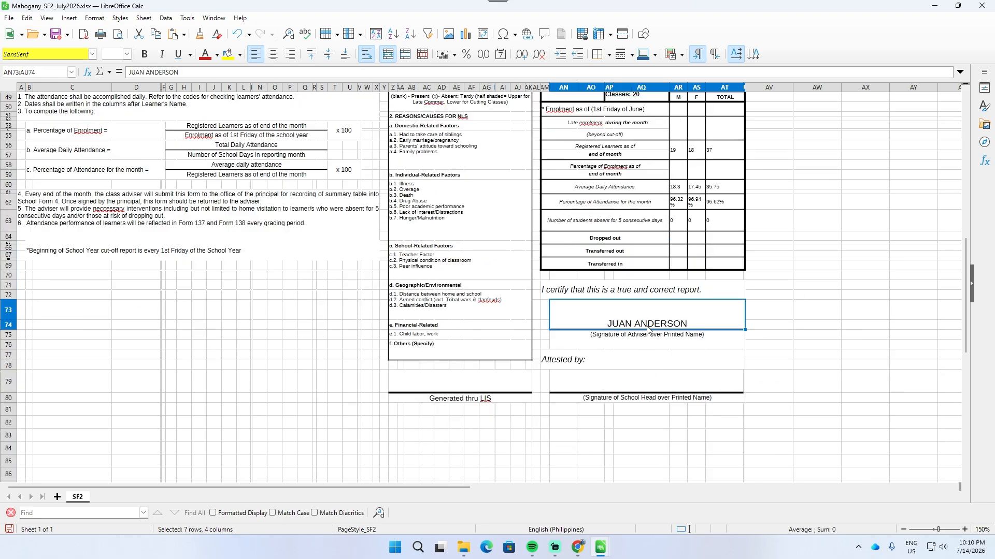
{"action": "left_click", "coordinate": [640, 384]}
{"action": "left_click", "coordinate": [487, 383]}
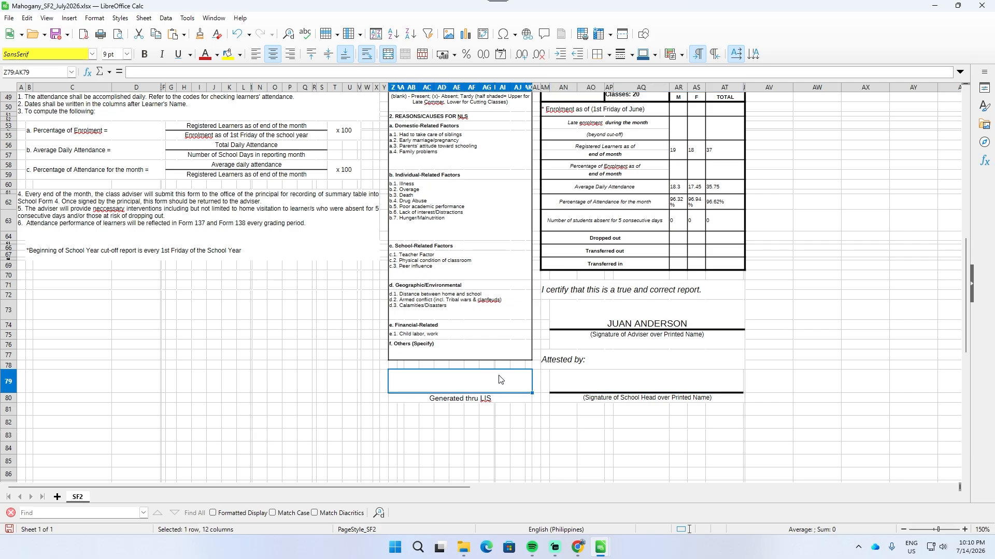
Step: Review the female and combined total-per-day rows, then return to the beginning of the SF2 form
{"action": "scroll", "coordinate": [302, 325], "scroll_direction": "up", "scroll_amount": 4}
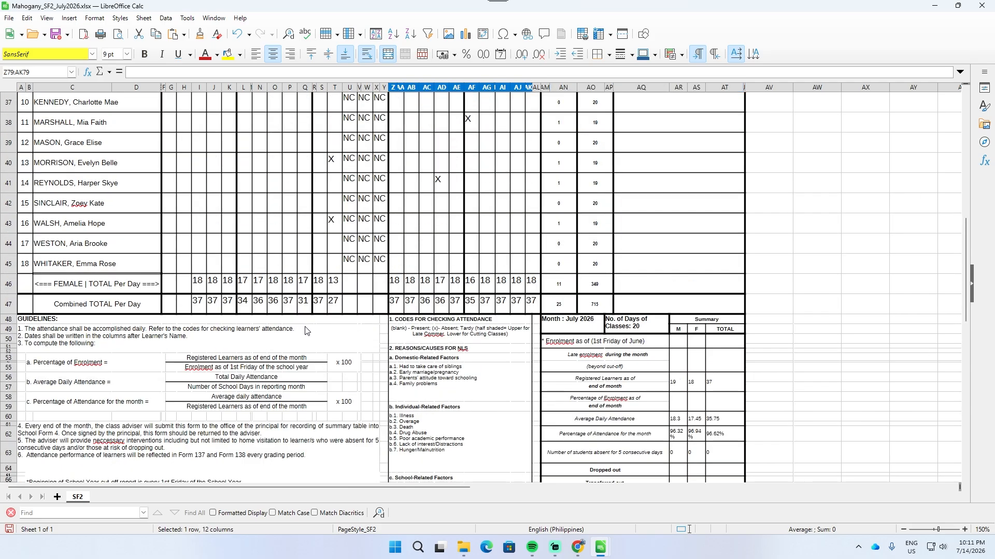
{"action": "scroll", "coordinate": [306, 331], "scroll_direction": "up", "scroll_amount": 1}
{"action": "left_click_drag", "start_coordinate": [199, 343], "coordinate": [562, 367]}
{"action": "scroll", "coordinate": [491, 407], "scroll_direction": "up", "scroll_amount": 2}
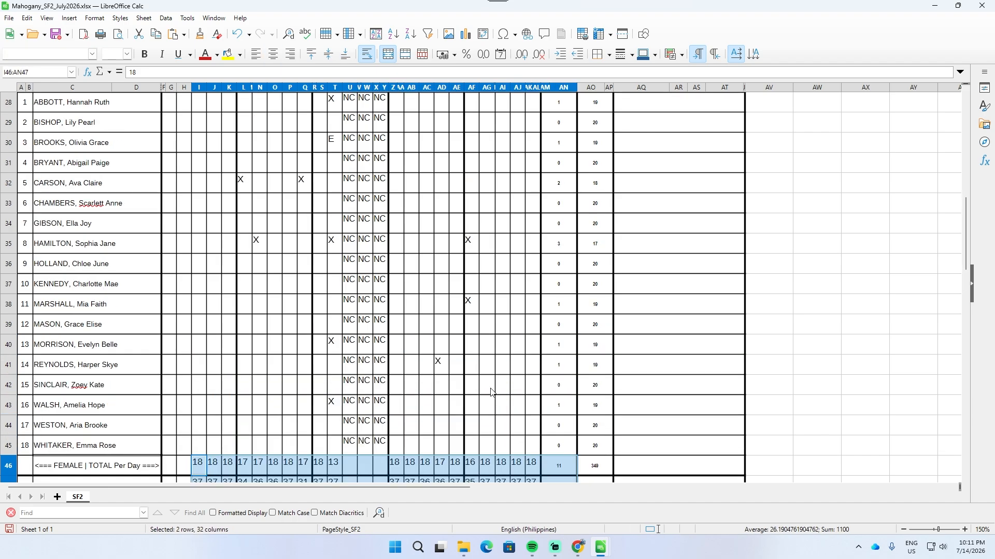
{"action": "scroll", "coordinate": [491, 392], "scroll_direction": "up", "scroll_amount": 7}
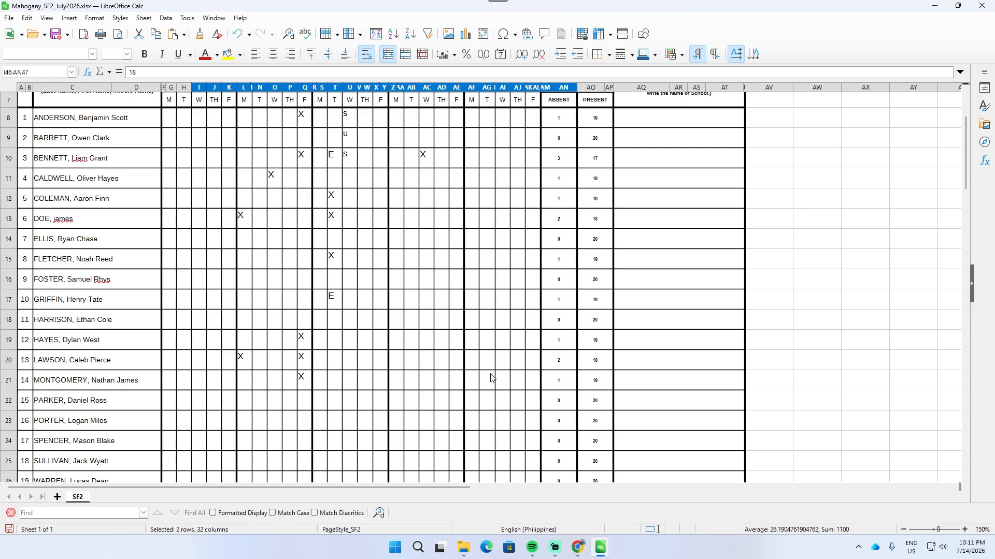
{"action": "scroll", "coordinate": [491, 378], "scroll_direction": "up", "scroll_amount": 2}
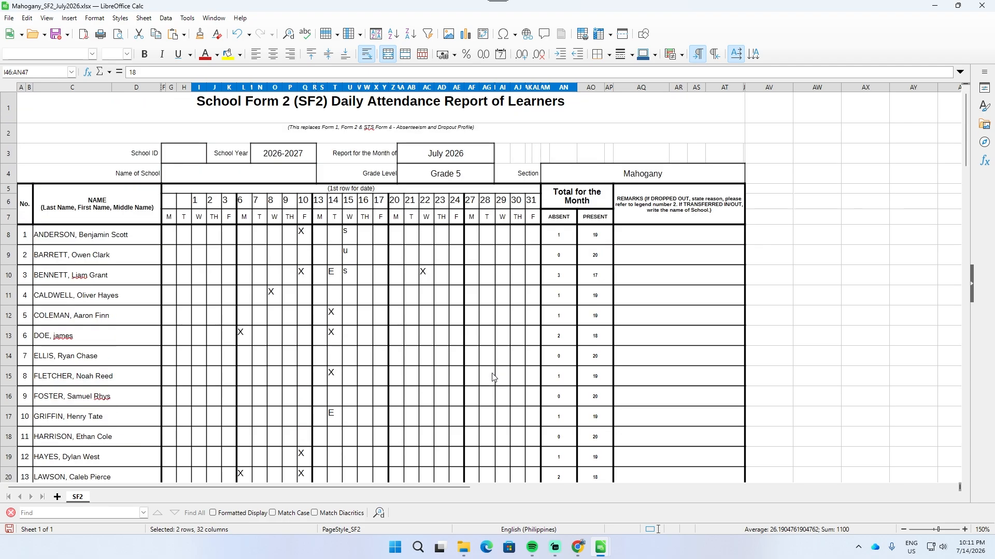